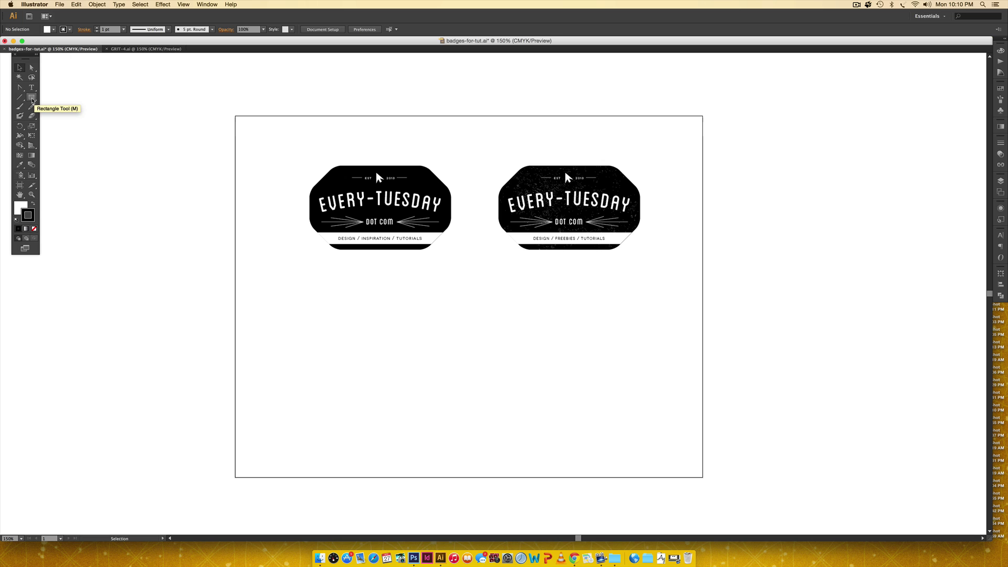
Create an octagon with the Polygon tool, using a radius of 0.5 in and 8 sides, in the empty area below the badges.
left_click(32, 98)
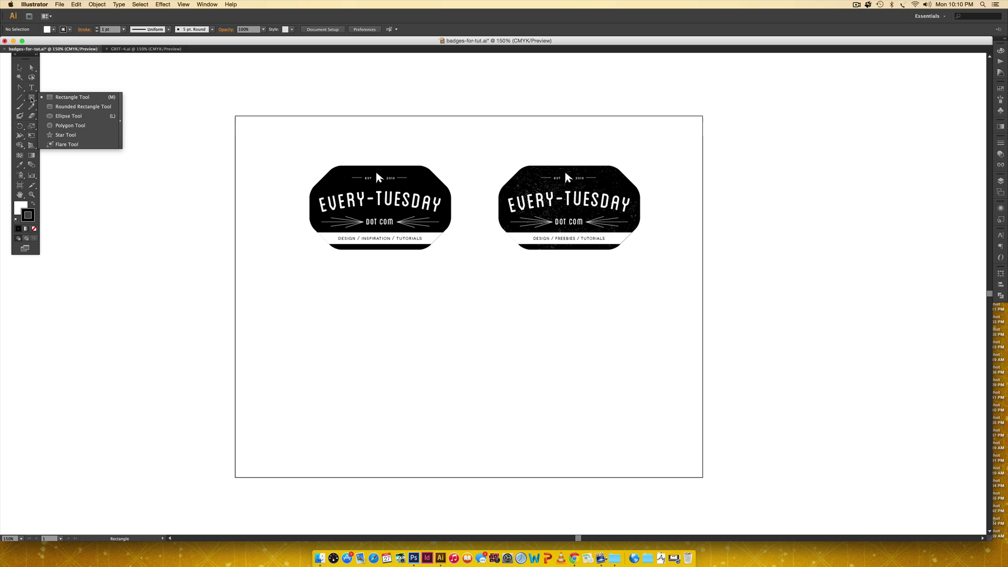
left_click(70, 125)
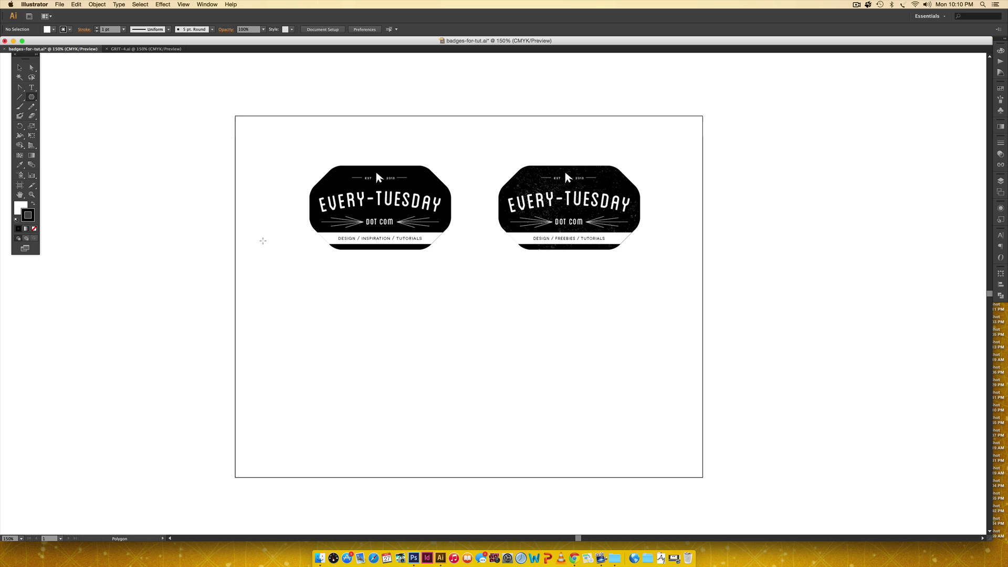
left_click(454, 355)
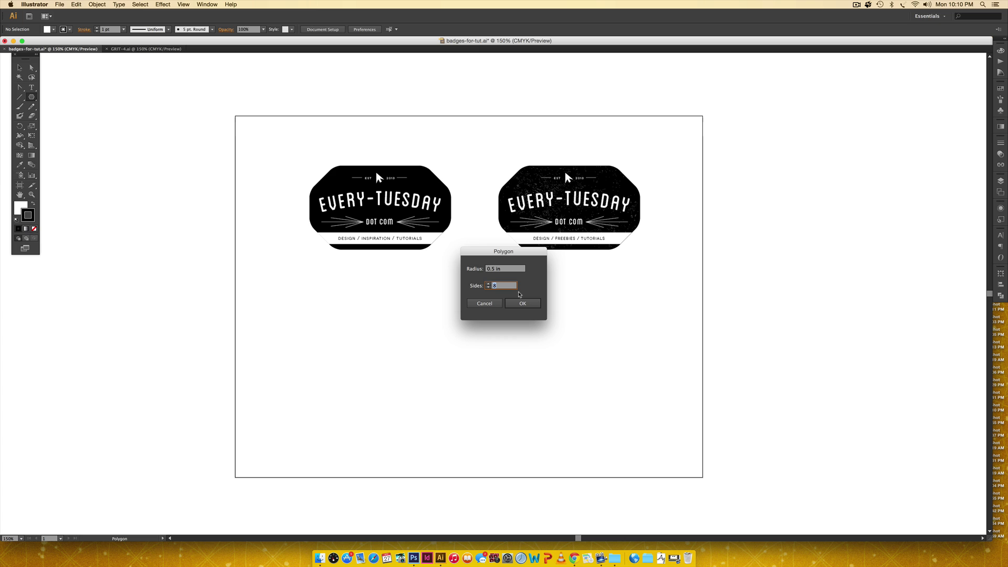
left_click(525, 303)
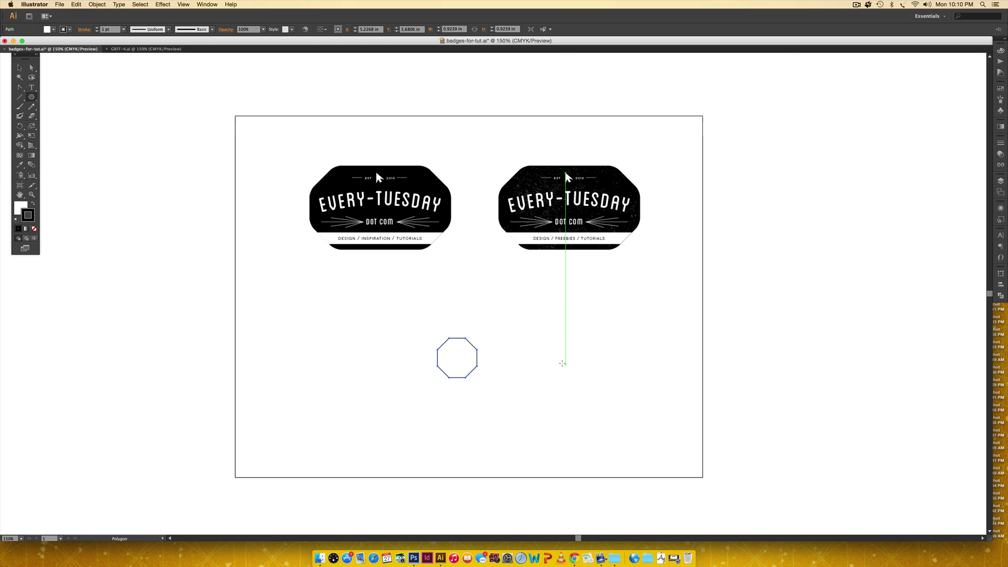
Enlarge the octagon proportionally to about 2.02 in across and align its left edge below the left badge.
key("super+shift+a")
key("super+equal")
key("super+equal")
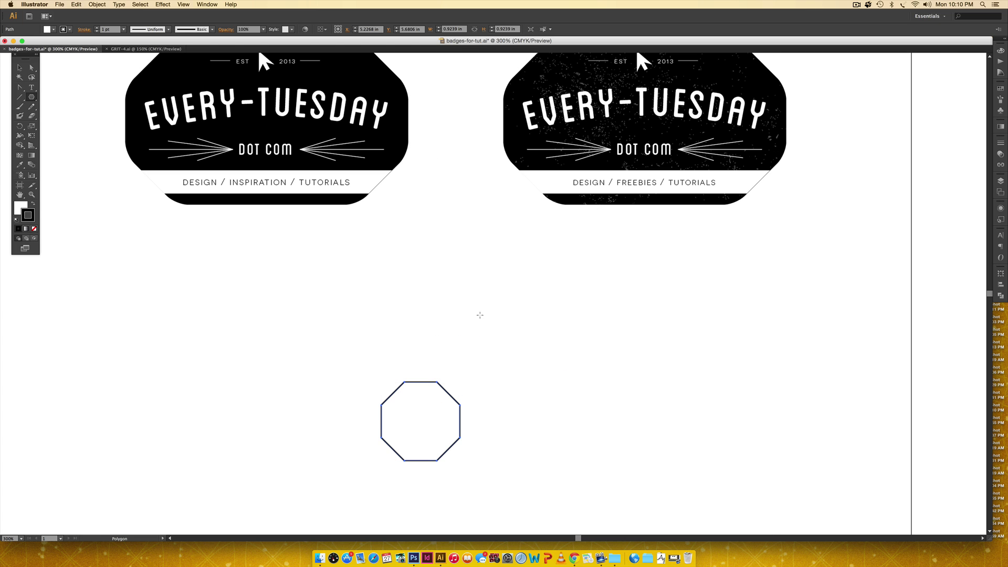
scroll(568, 340, "left", 5)
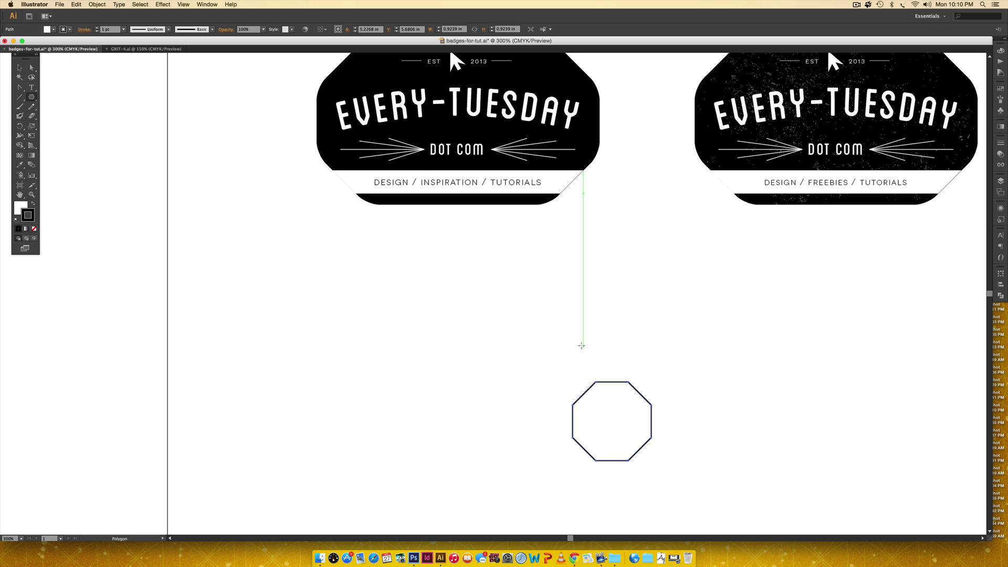
key("v")
left_click_drag(691, 409, 812, 298)
left_click_drag(720, 333, 463, 323)
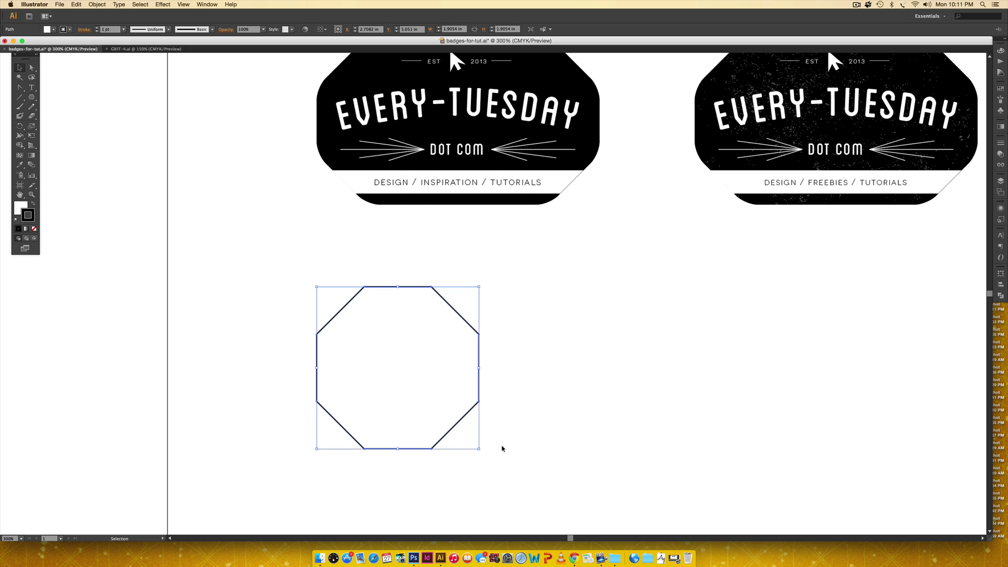
left_click_drag(479, 449, 488, 460)
left_click(587, 457)
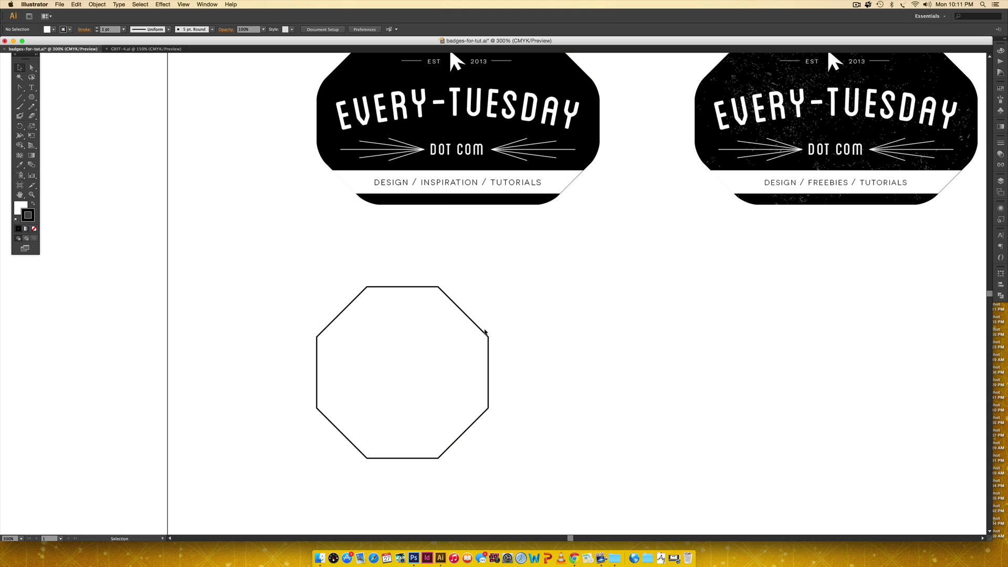
Stretch the octagon horizontally by moving only its right-half anchor points, to about 3.33 in wide.
key("a")
left_click_drag(562, 257, 420, 501)
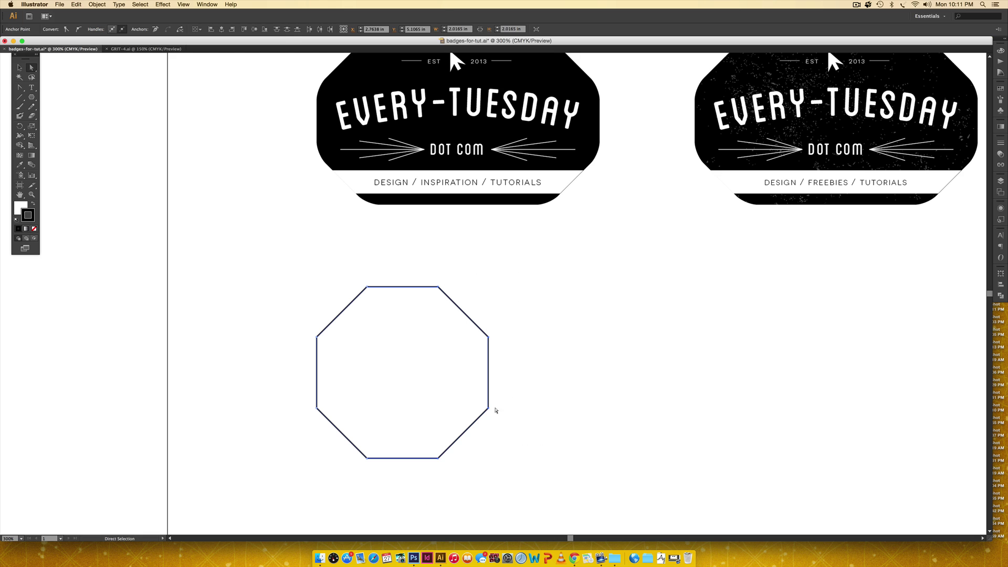
left_click_drag(437, 459, 550, 457)
key("v")
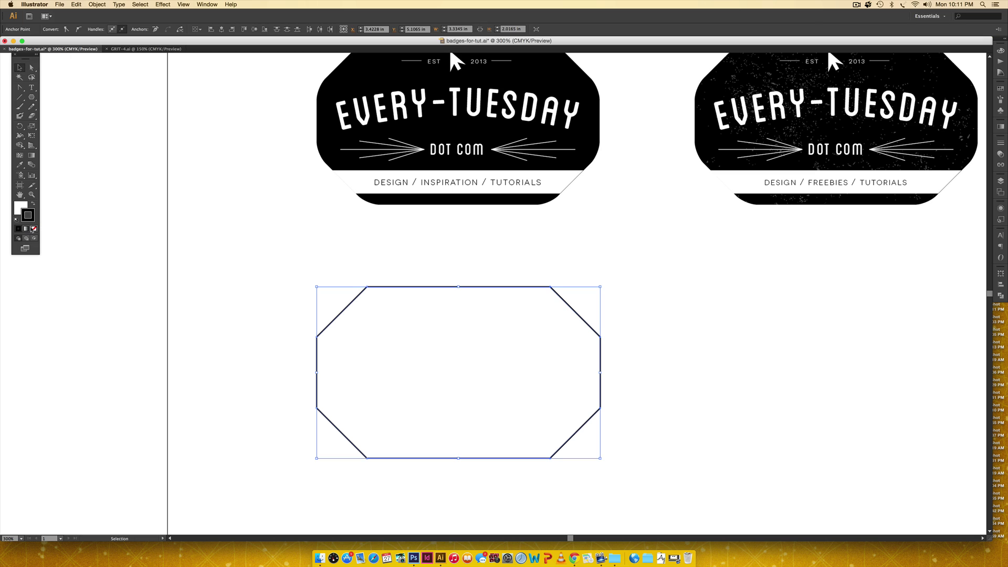
Give the stretched octagon a solid black fill and no stroke.
left_click(20, 207)
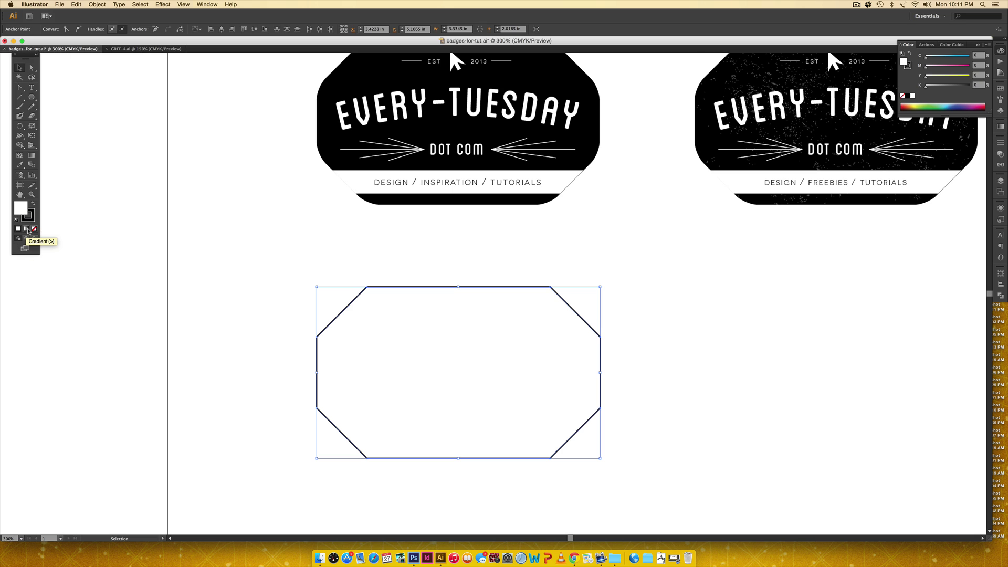
left_click(34, 230)
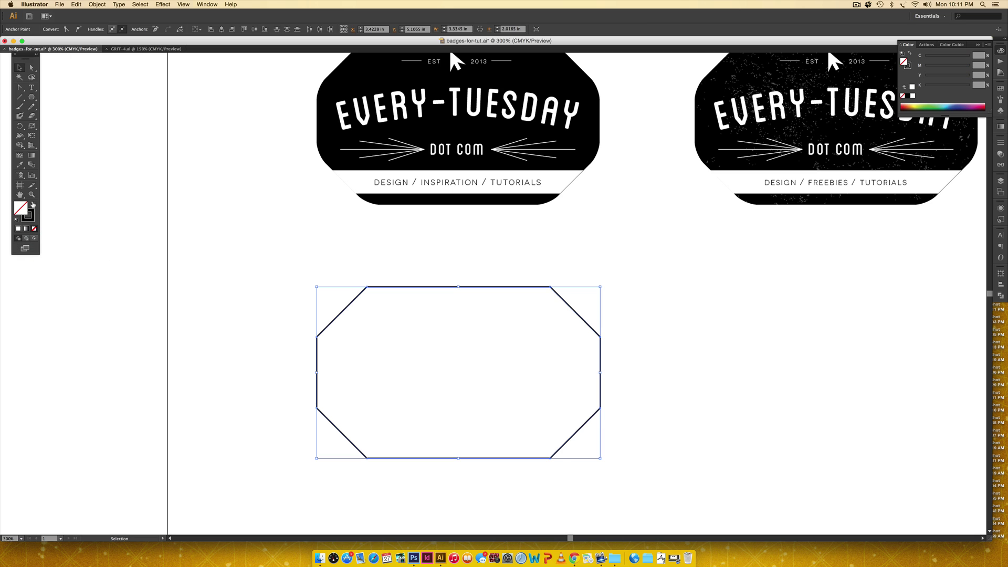
left_click(33, 203)
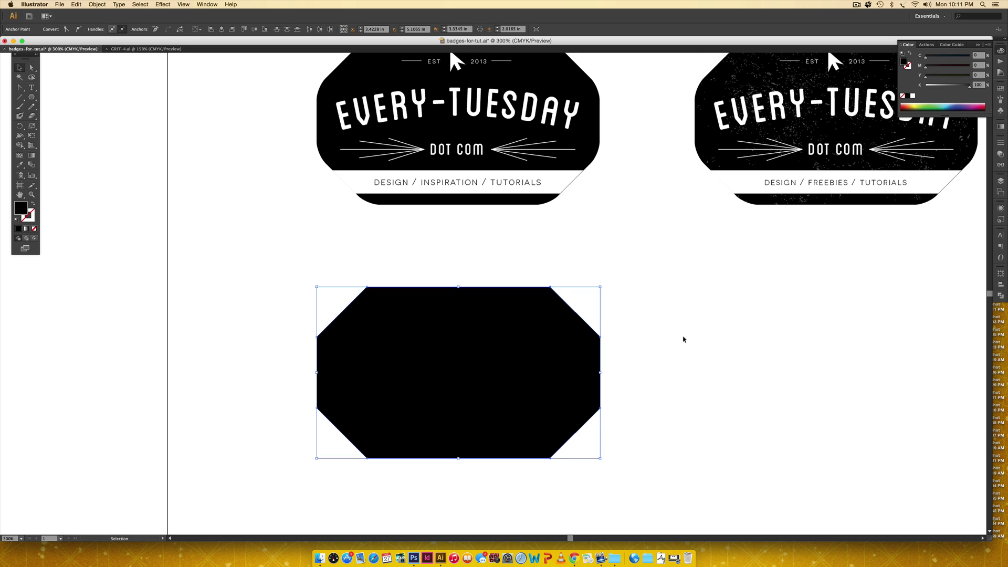
Apply the Round Corners effect to the black octagon with a 0.15 in radius.
scroll(603, 321, "up", 2)
scroll(603, 322, "right", 3)
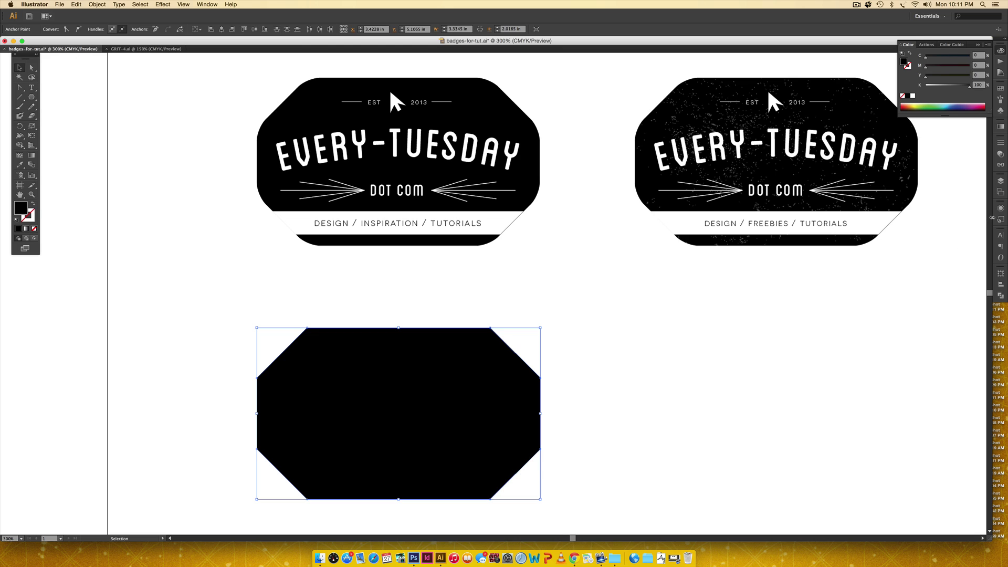
left_click(1000, 209)
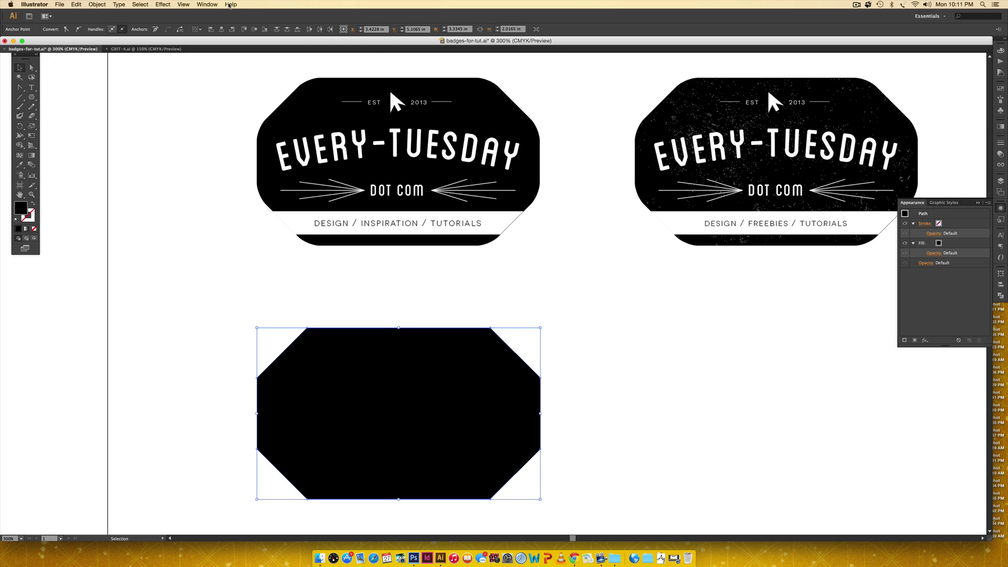
left_click(208, 5)
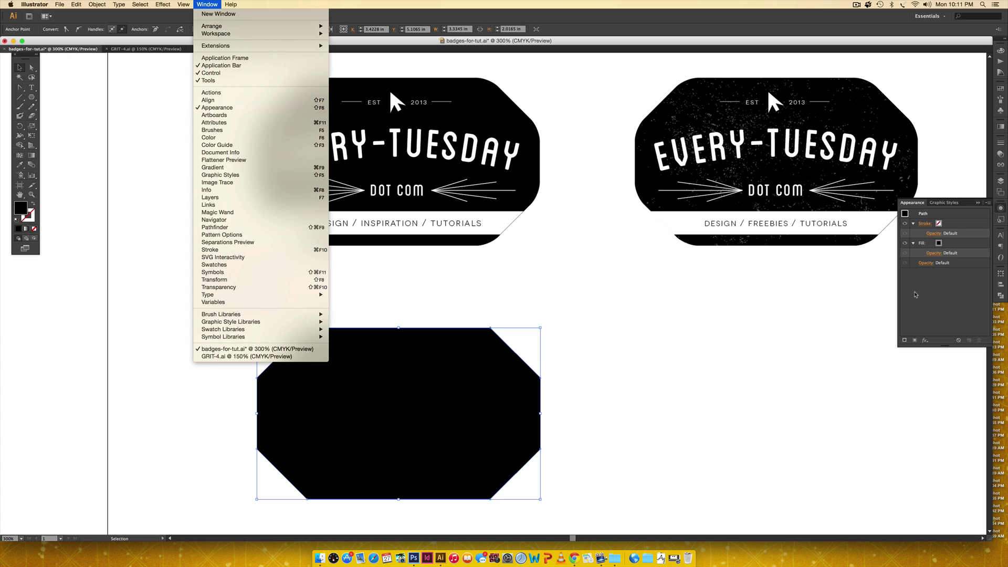
left_click(941, 315)
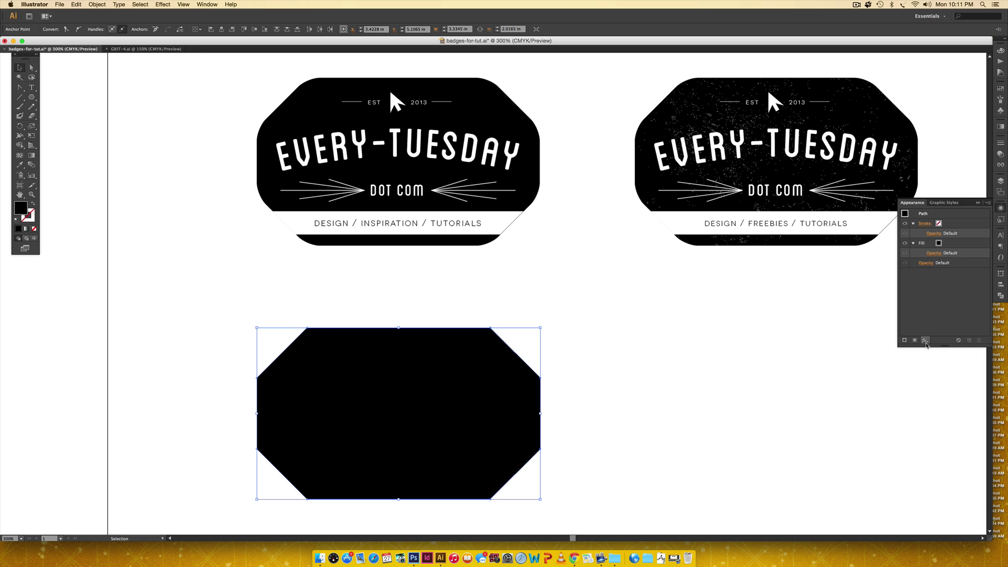
left_click(927, 341)
mouse_move(946, 407)
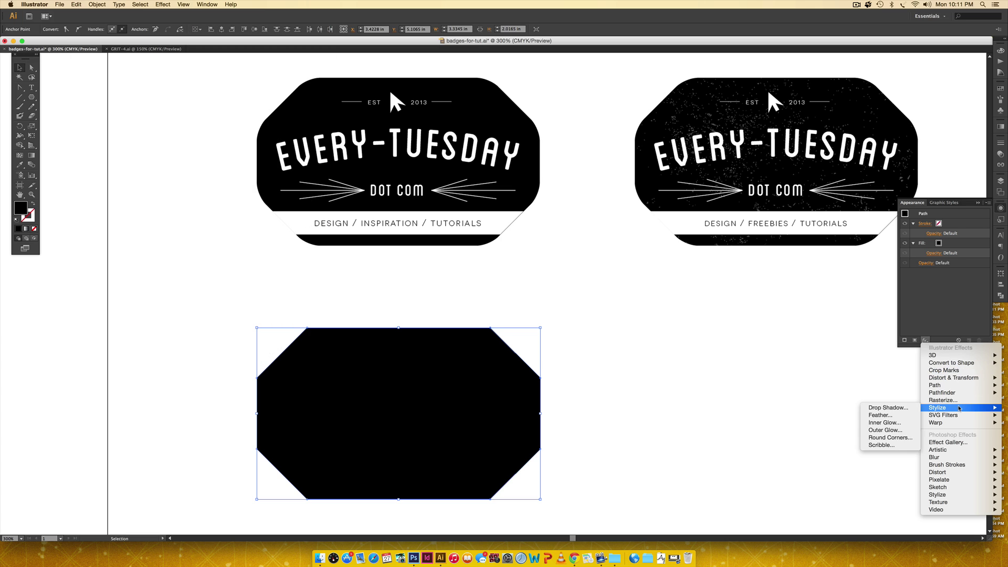
left_click(883, 438)
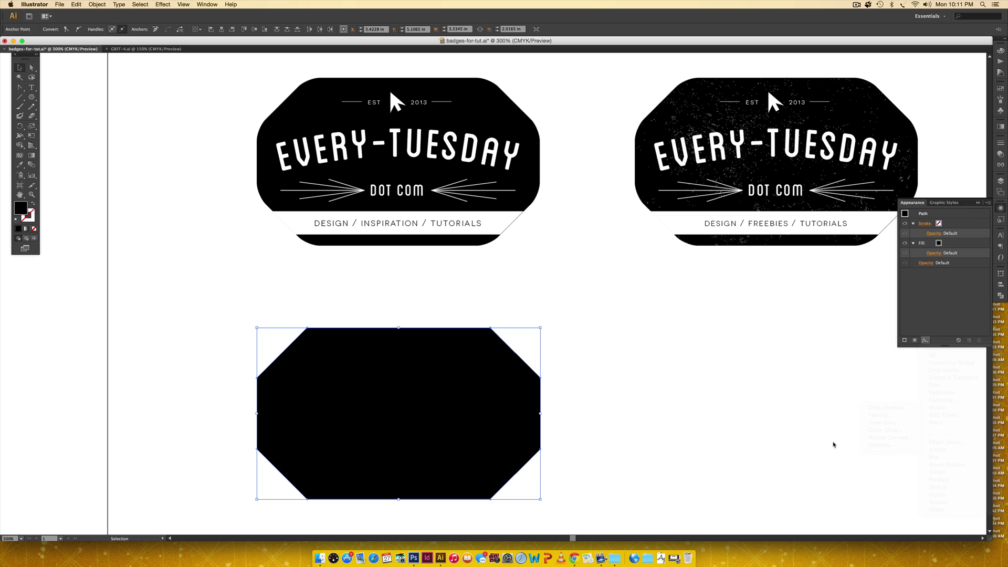
left_click_drag(816, 385, 787, 355)
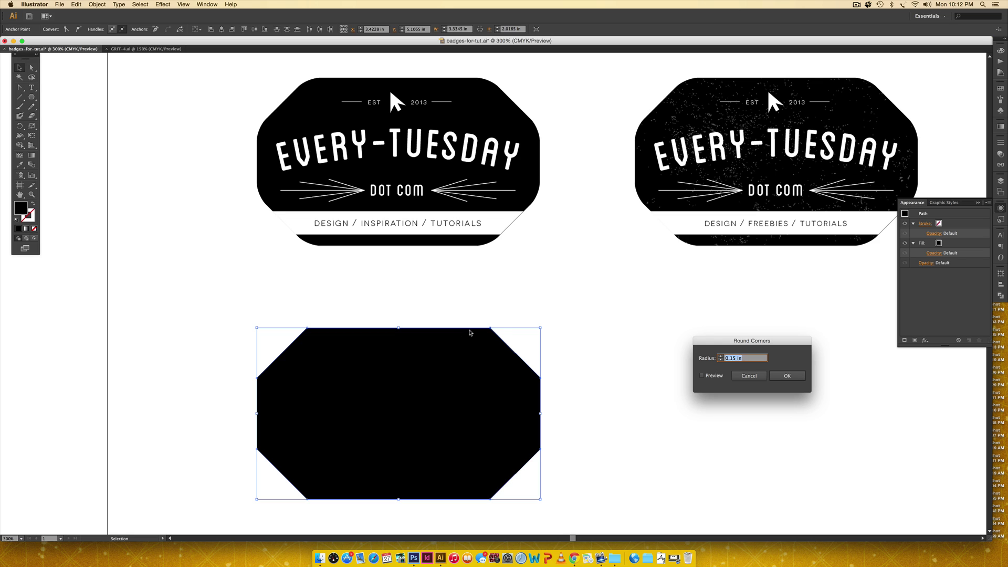
left_click(702, 376)
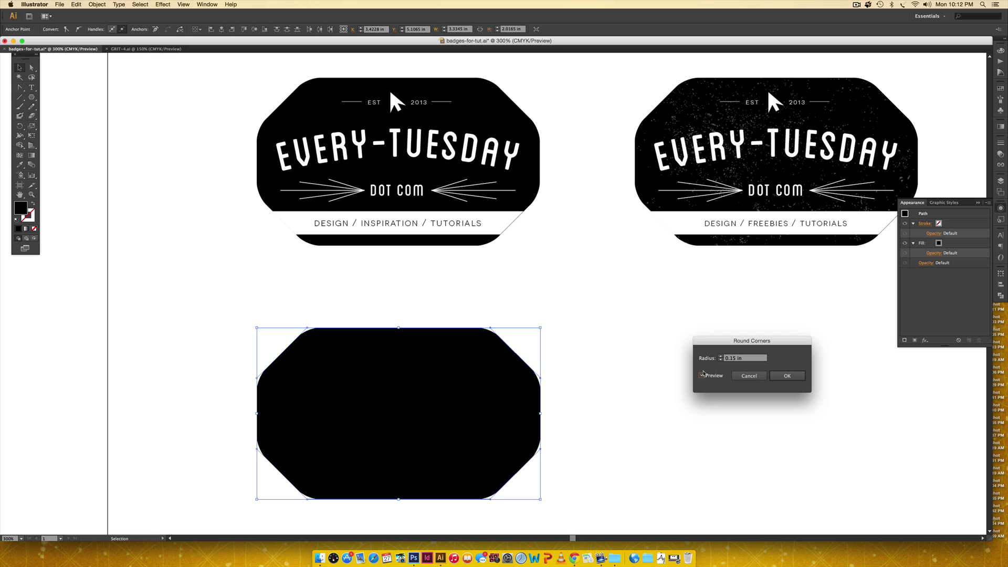
left_click(781, 379)
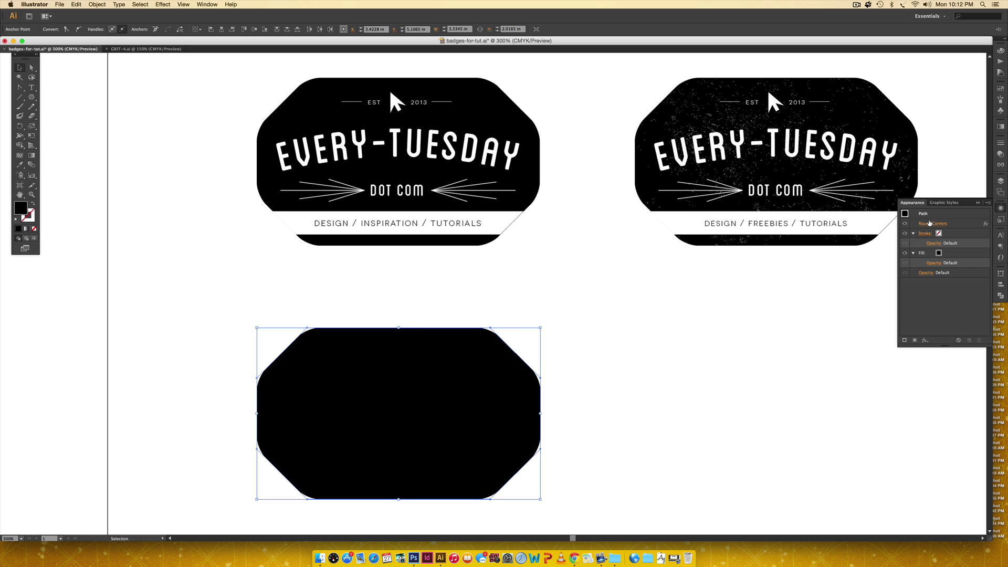
Review the octagon's Round Corners settings without changing them, and expand the shape's appearance.
left_click(931, 223)
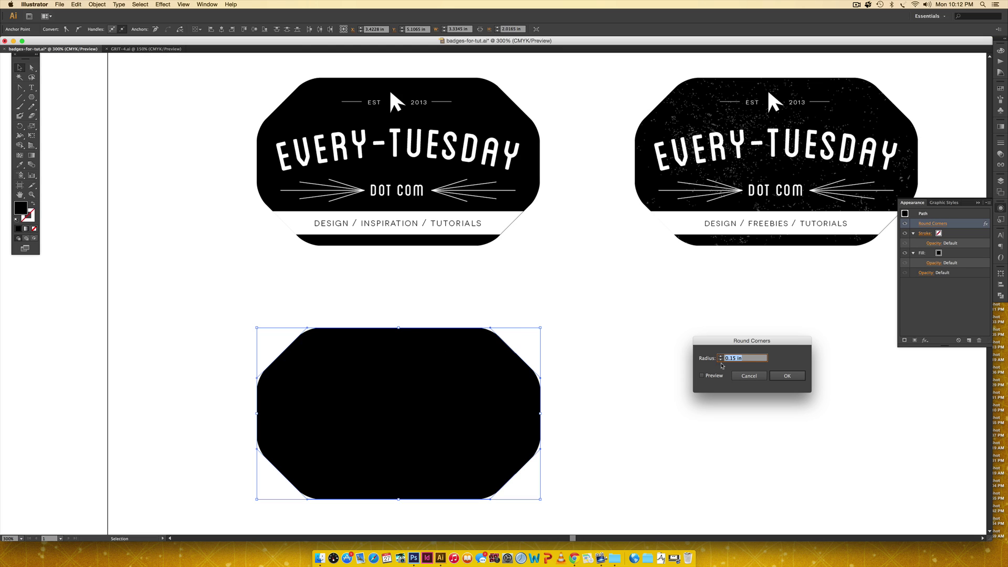
left_click(759, 380)
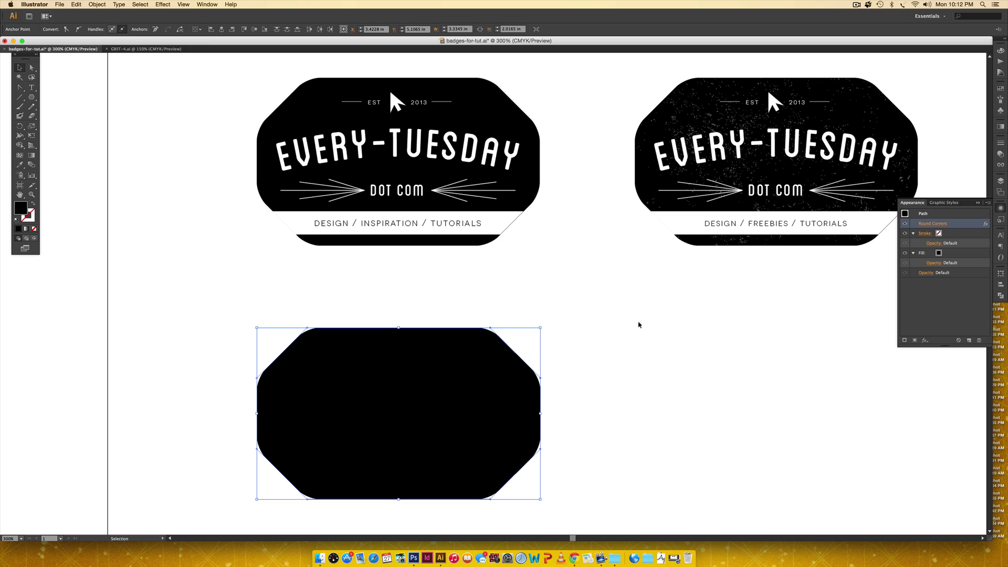
left_click(89, 4)
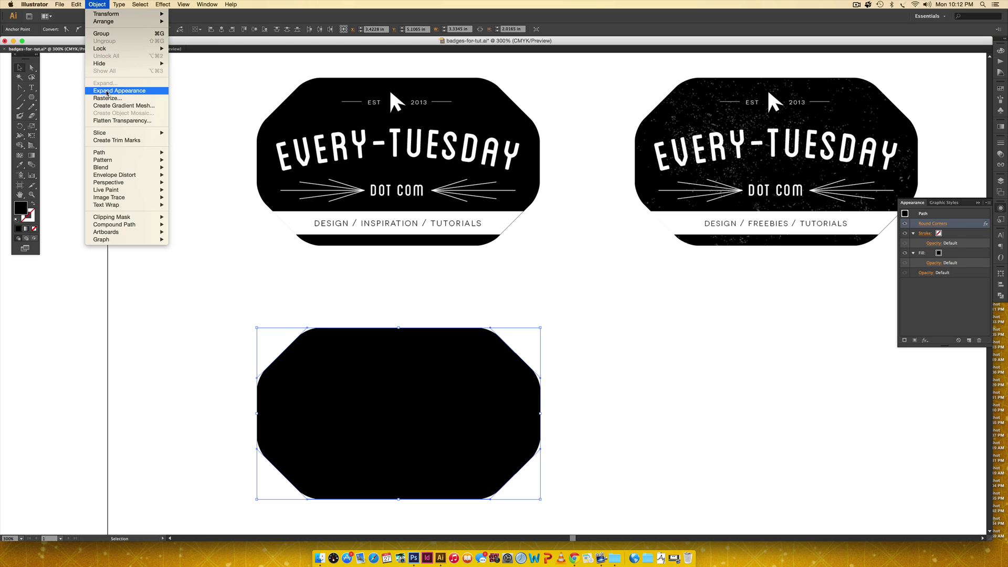
left_click(105, 90)
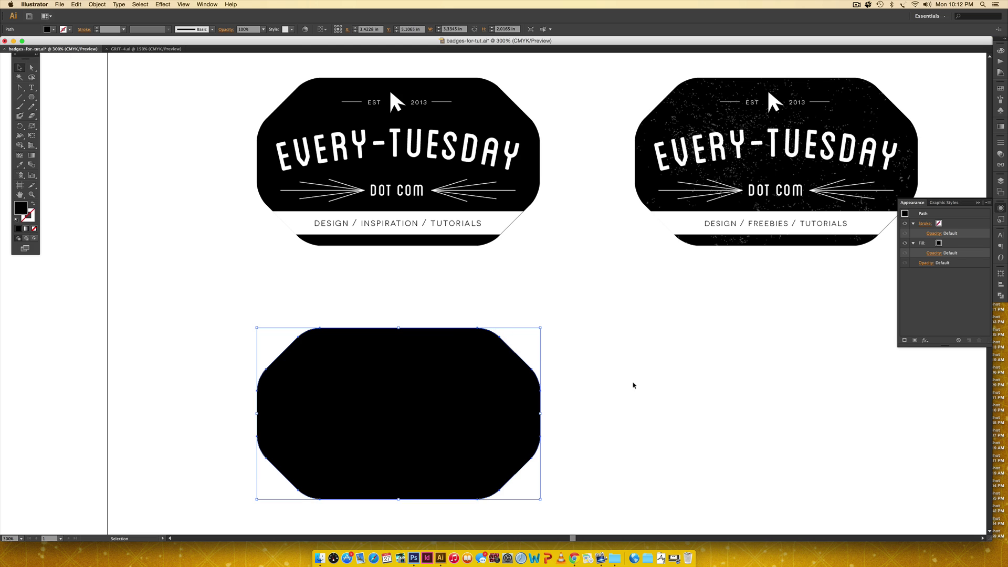
left_click(628, 411)
Draw a straight horizontal path with the Pen tool just above the black shape, spanning its full width.
left_click_drag(448, 412, 522, 389)
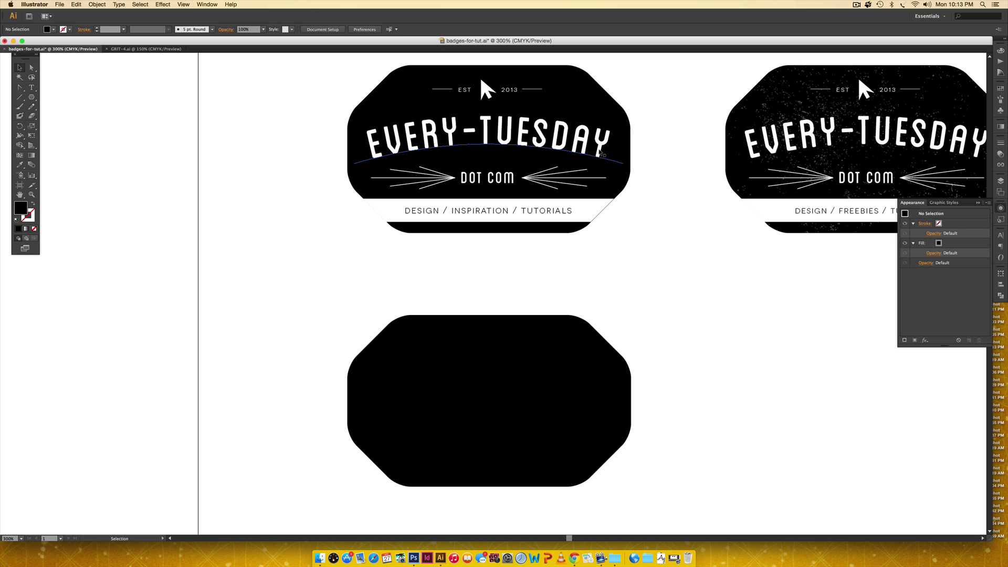
left_click_drag(629, 445, 617, 313)
left_click_drag(543, 236, 546, 330)
left_click(540, 209)
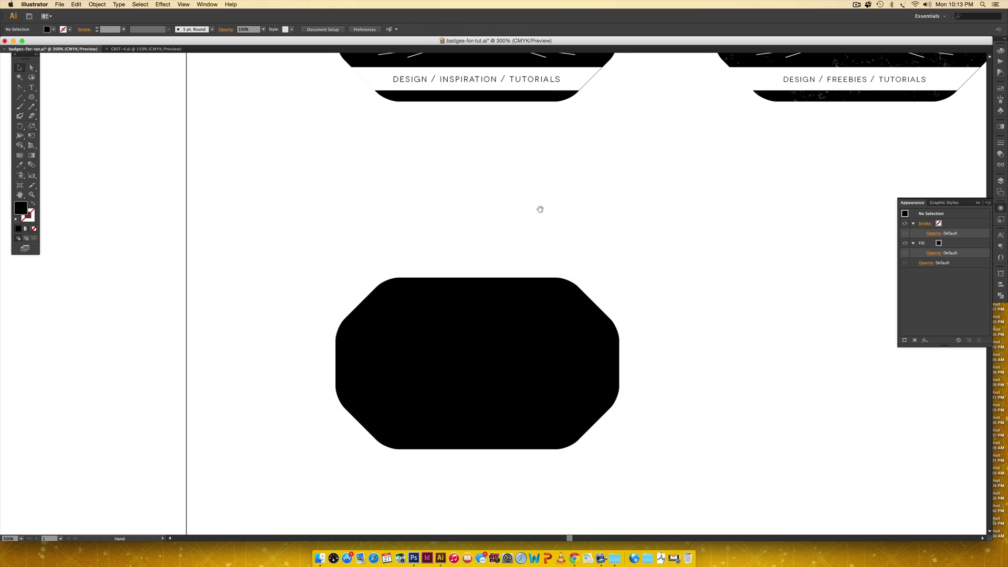
left_click_drag(540, 209, 533, 246)
key("p")
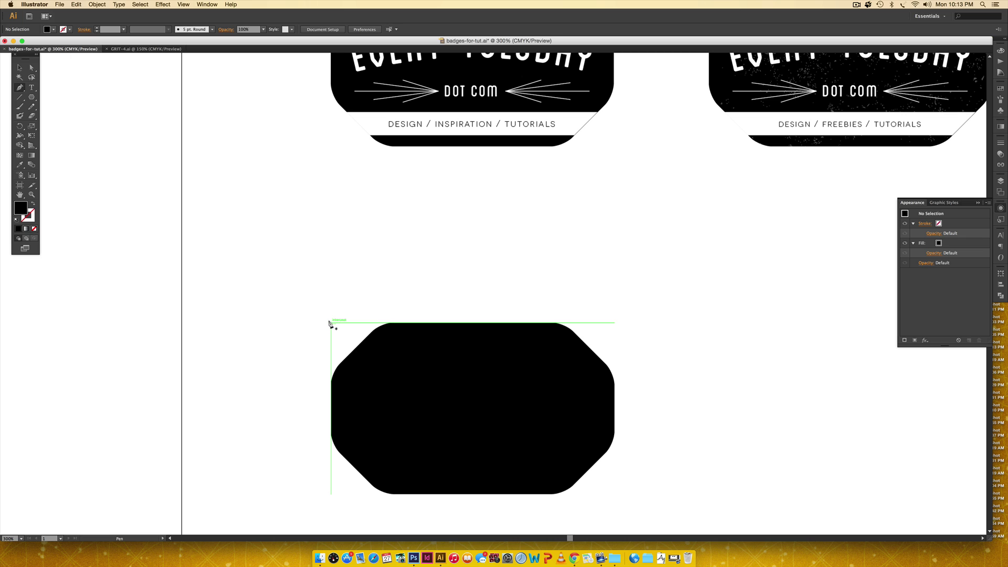
left_click(331, 288)
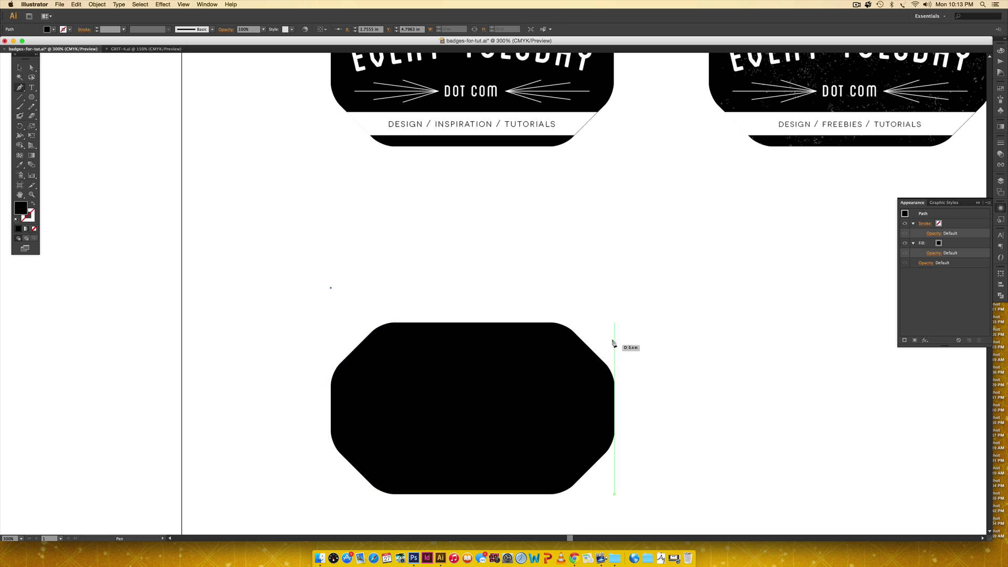
left_click(614, 288)
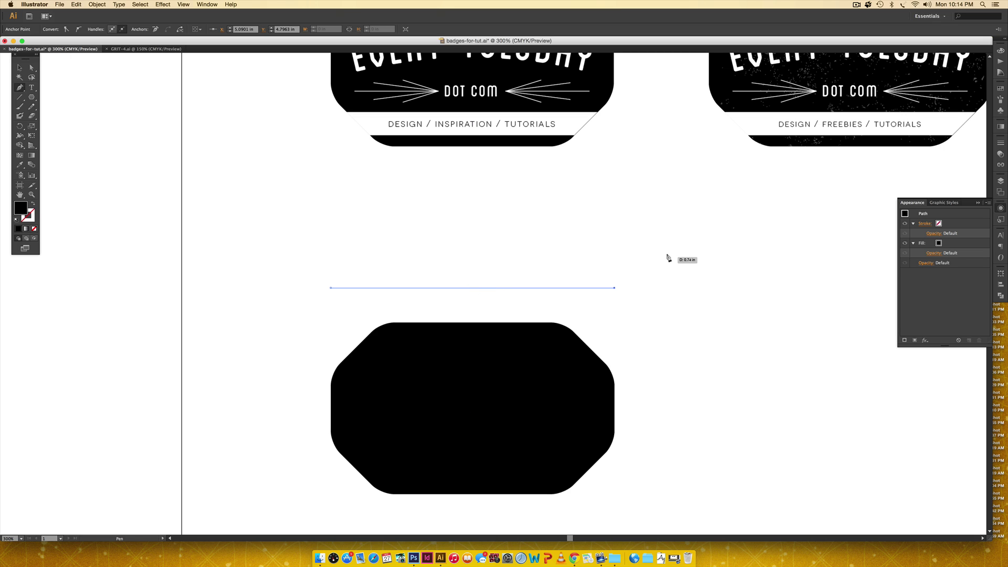
key("v")
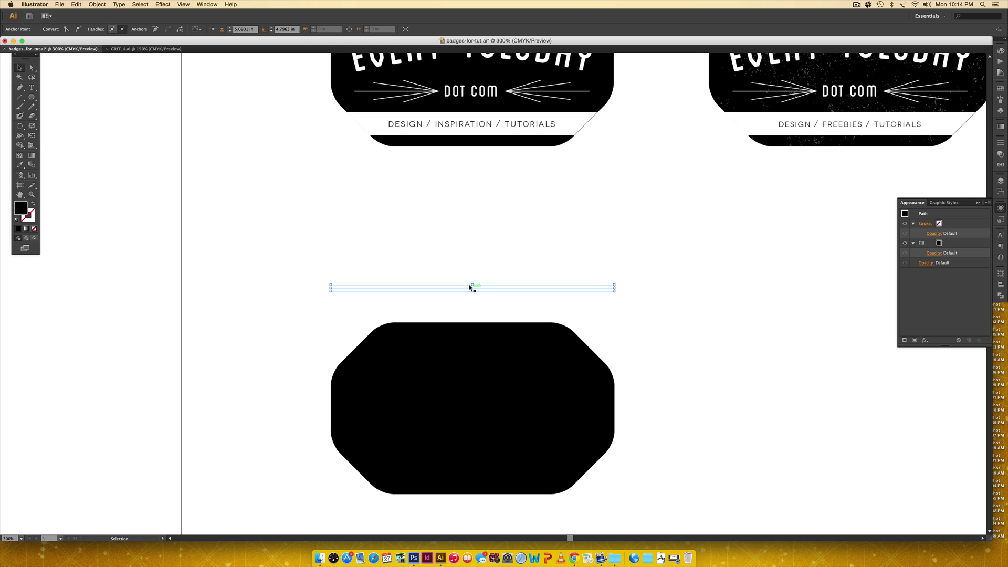
Bend the line into a shallow arch by adding a smooth anchor at its centre and raising it about 0.2 in.
key("plus")
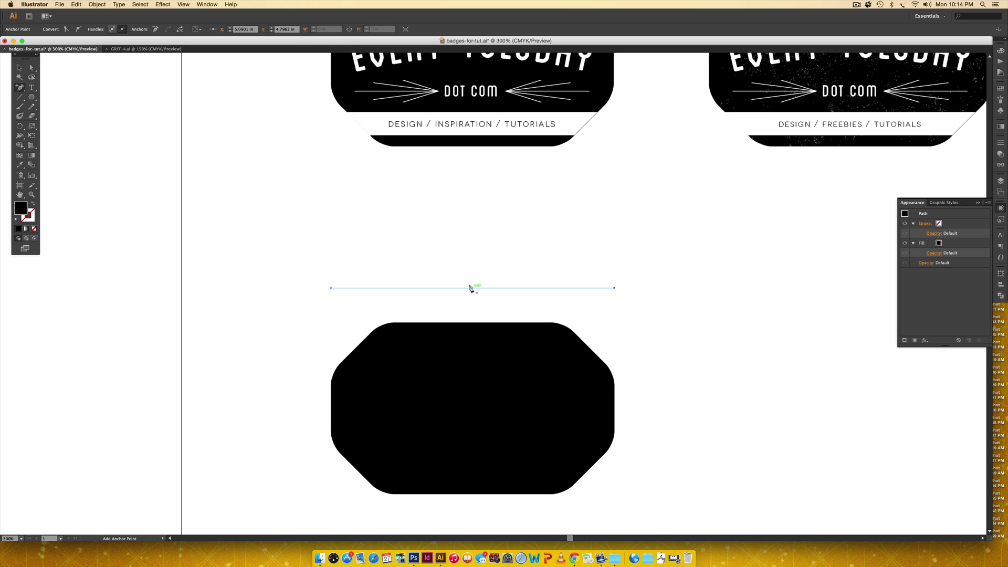
left_click(471, 288)
key("shift+c")
left_click_drag(473, 287, 520, 286)
left_click_drag(520, 284, 552, 284)
key("a")
left_click_drag(473, 288, 472, 271)
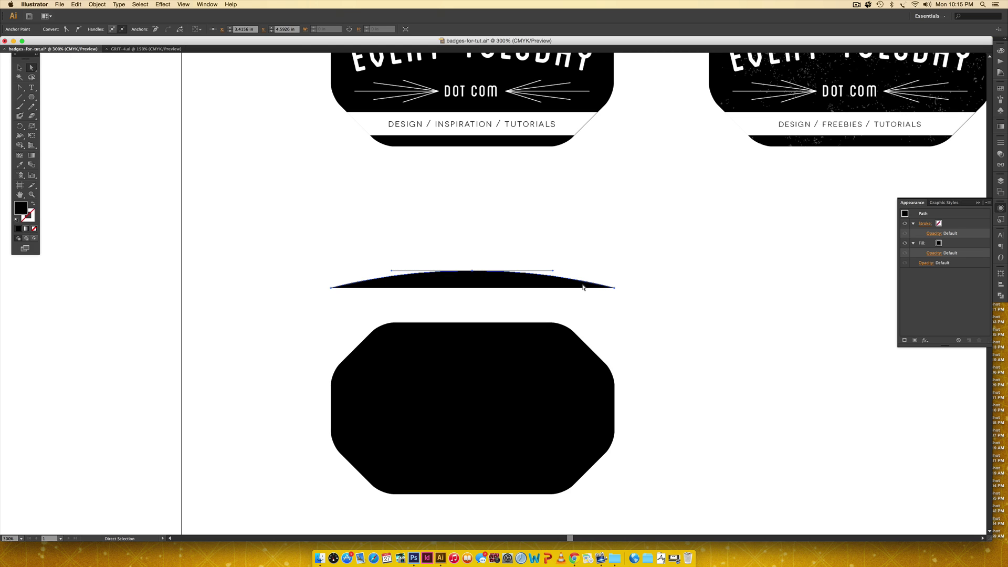
Add the title EVERY-TUESDAY along the arched path in Blanch Caps at 48 pt and deselect it.
key("t")
left_click(330, 286)
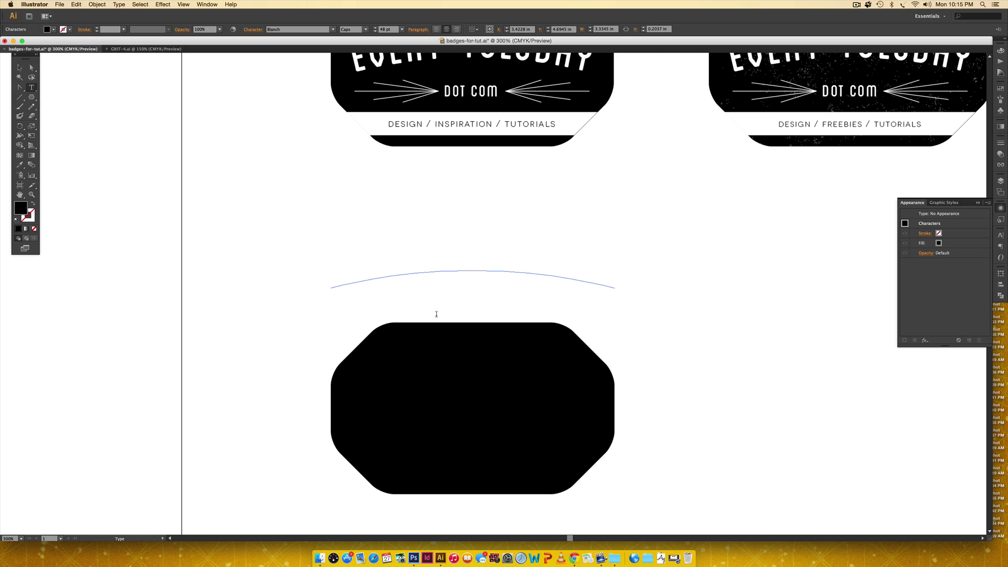
scroll(667, 291, "up", 2)
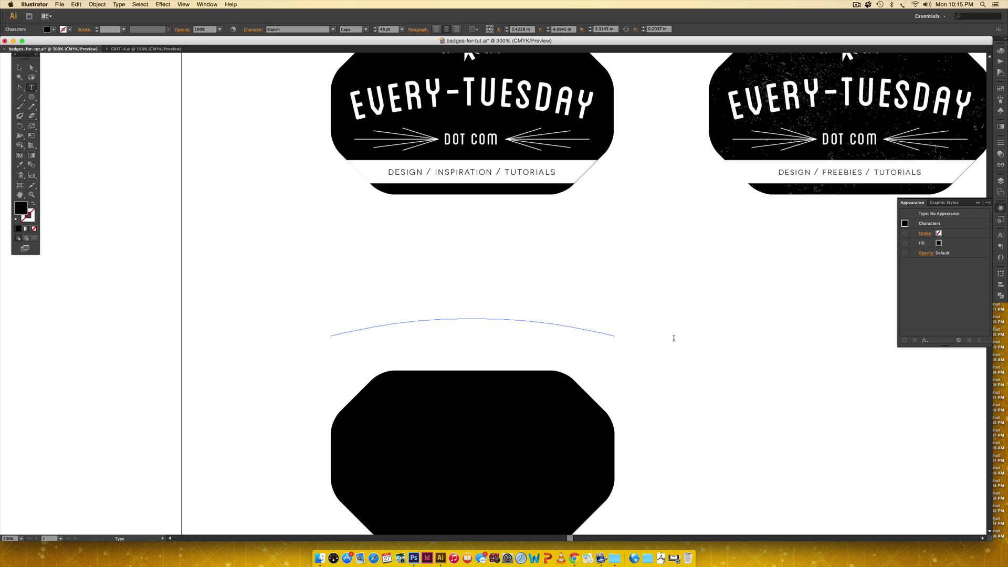
scroll(440, 198, "up", 1)
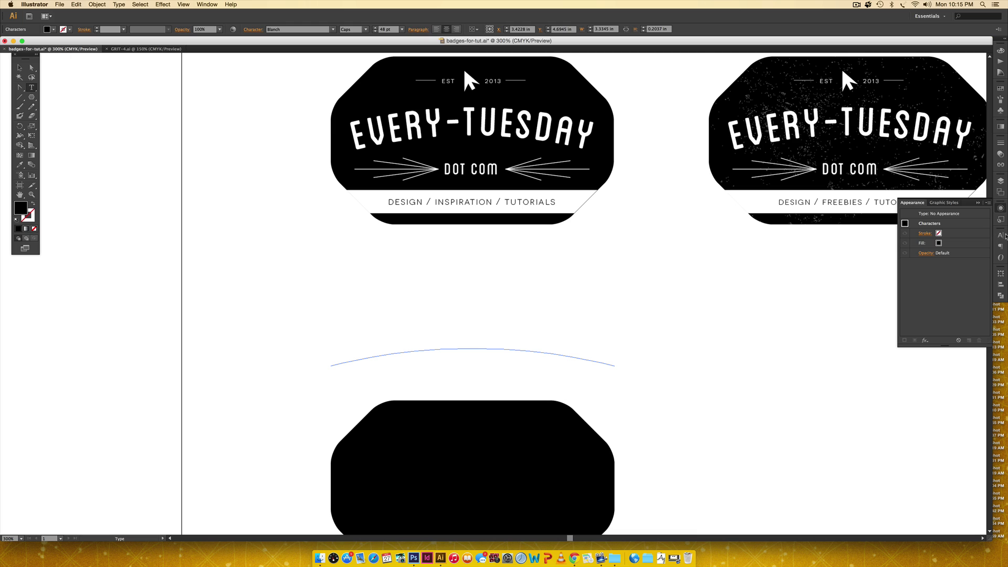
left_click(1000, 235)
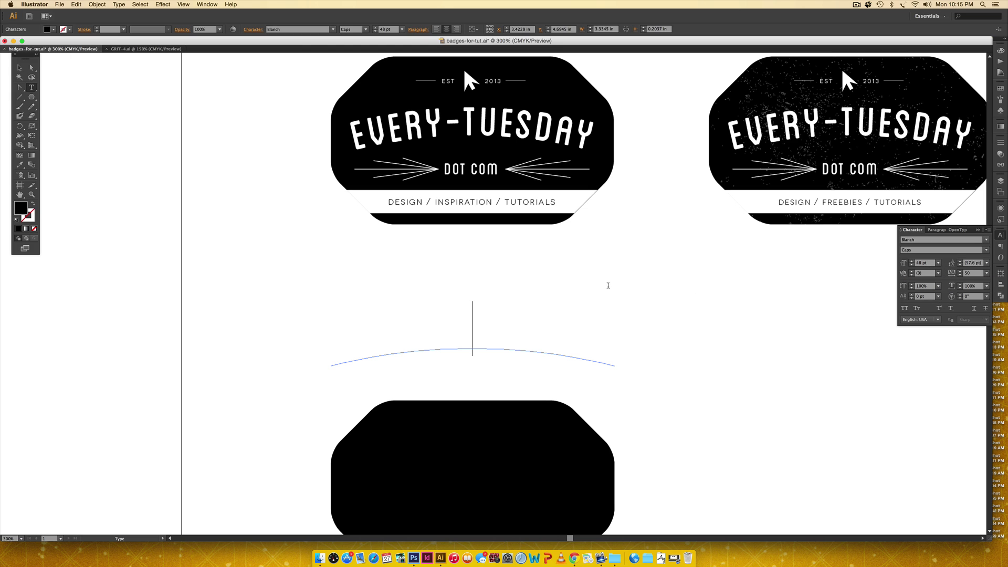
type("EVERY-TUESDAY")
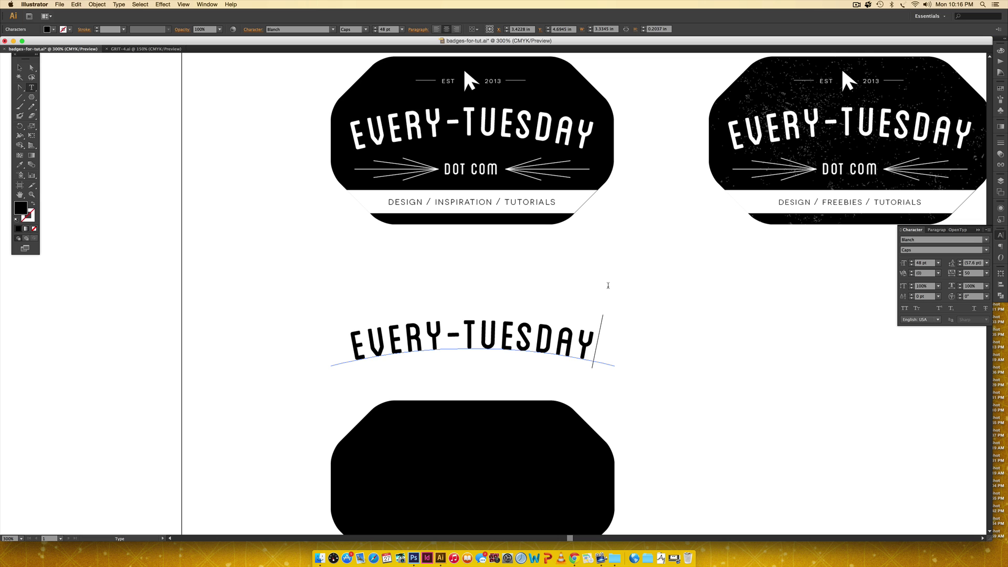
left_click(19, 68)
left_click(673, 425)
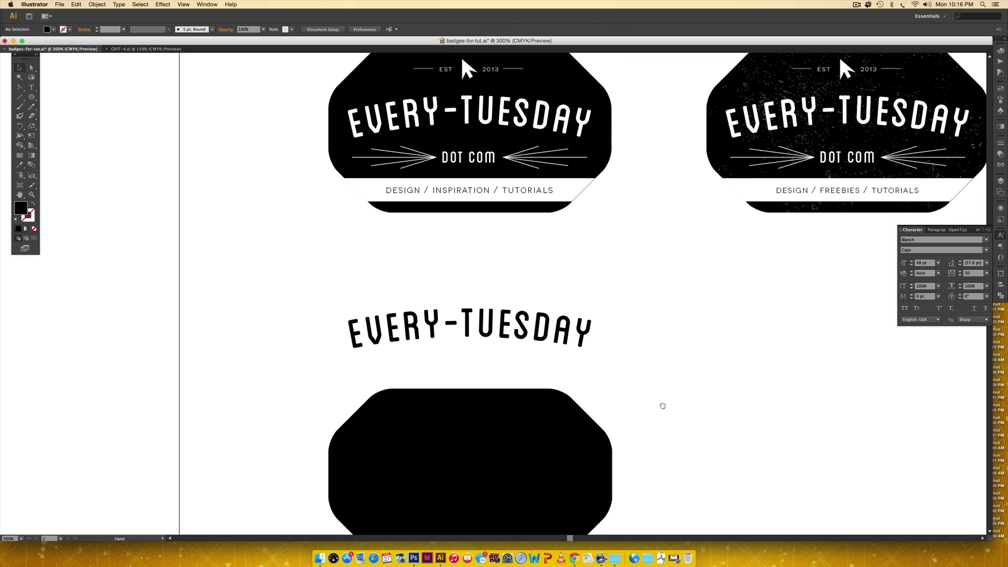
Fill the arched EVERY-TUESDAY title with white and move it straight down onto the black badge shape.
scroll(656, 373, "down", 4)
left_click(490, 215)
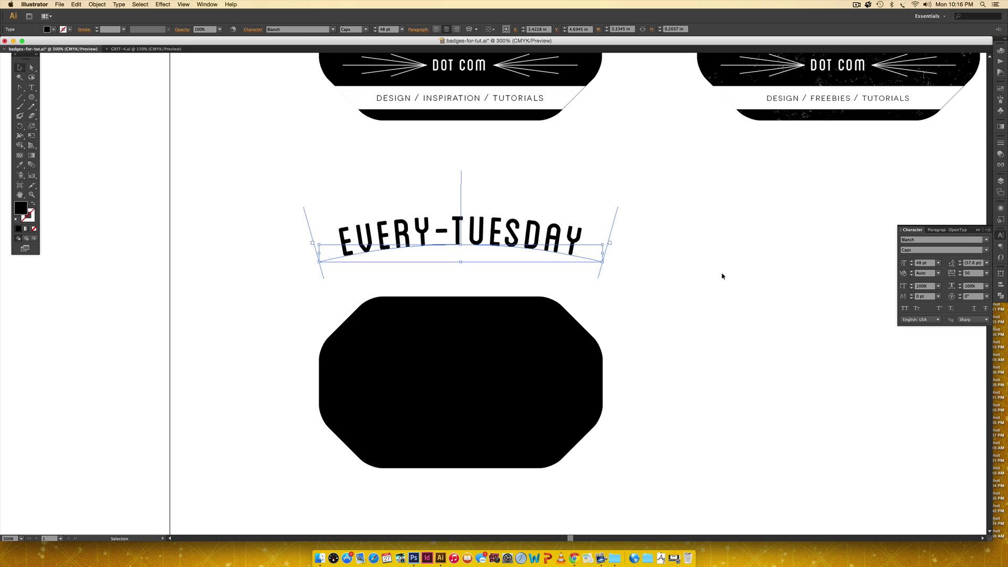
left_click(1001, 50)
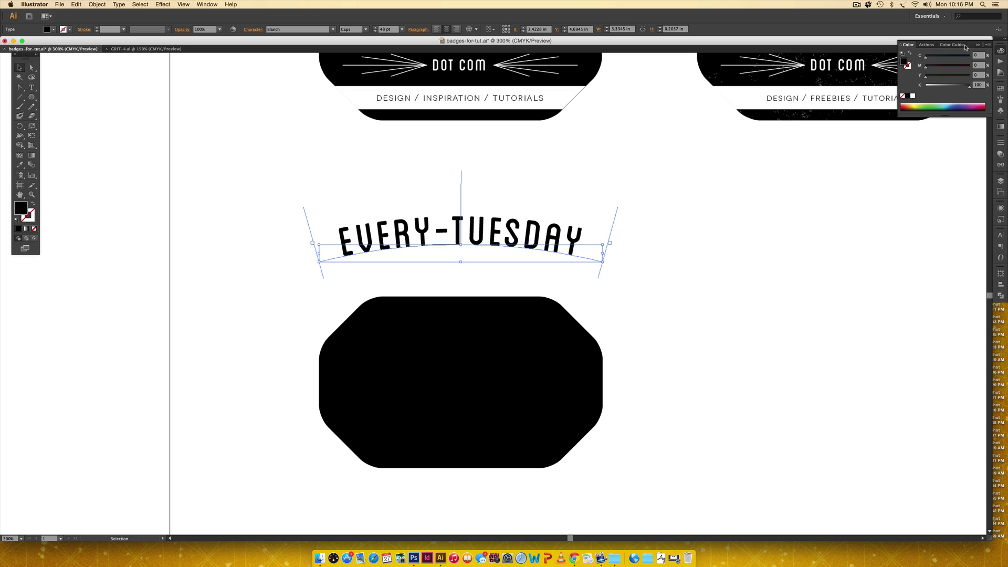
left_click(912, 96)
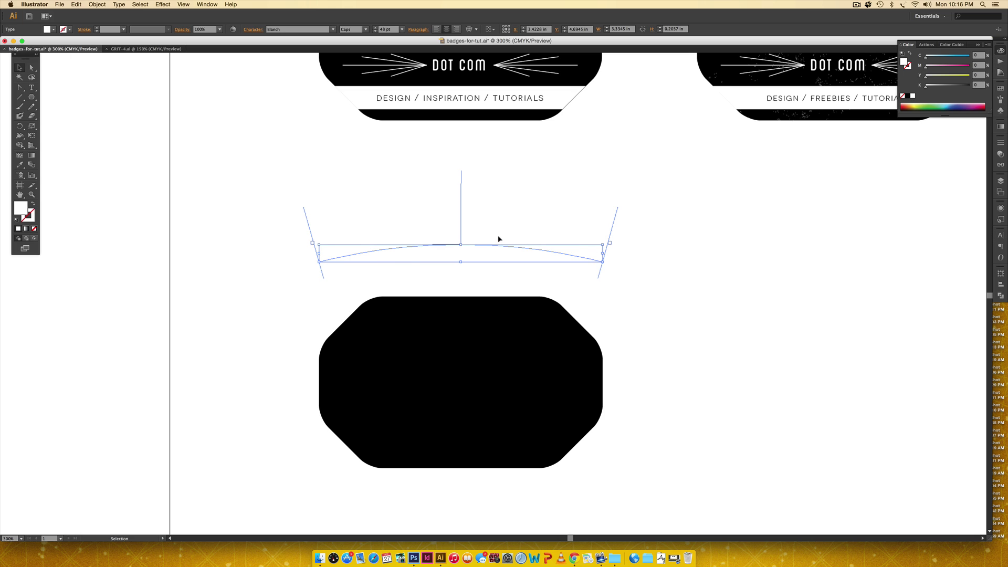
left_click_drag(498, 239, 497, 372)
left_click(682, 365)
left_click(533, 379)
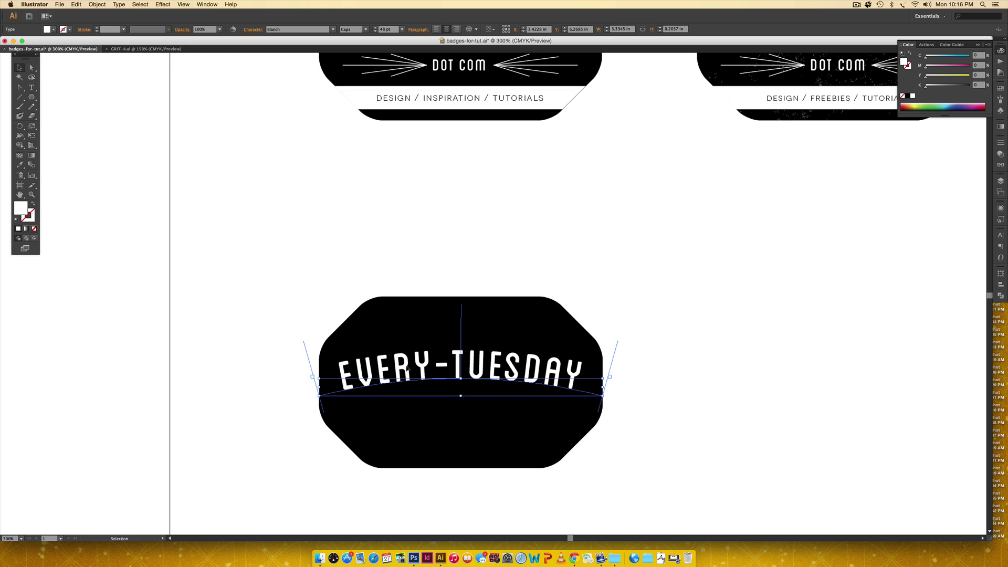
Undo the arched title's move and its white fill.
left_click_drag(407, 369, 499, 247)
key("super+z")
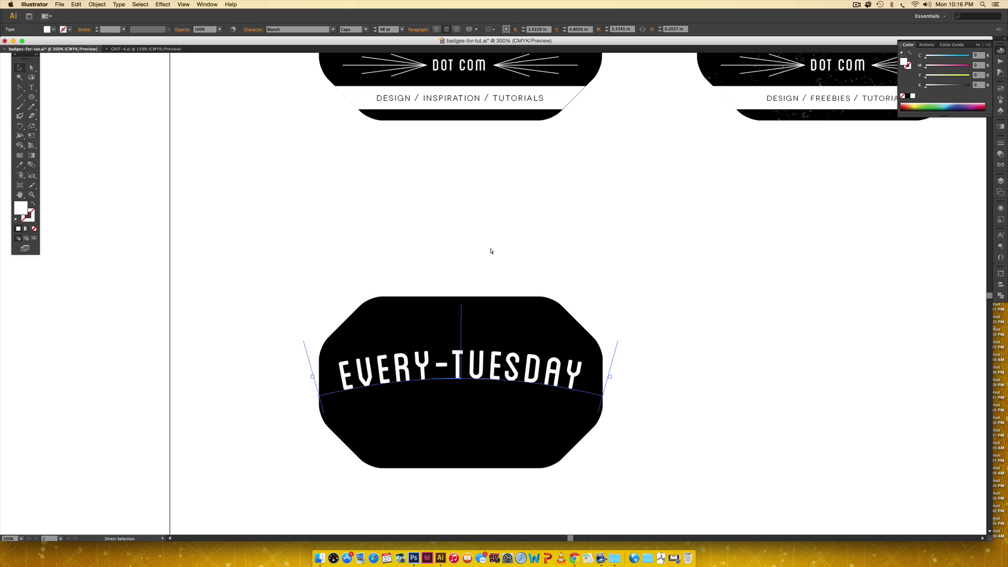
key("super+shift+z")
key("d")
key("Up")
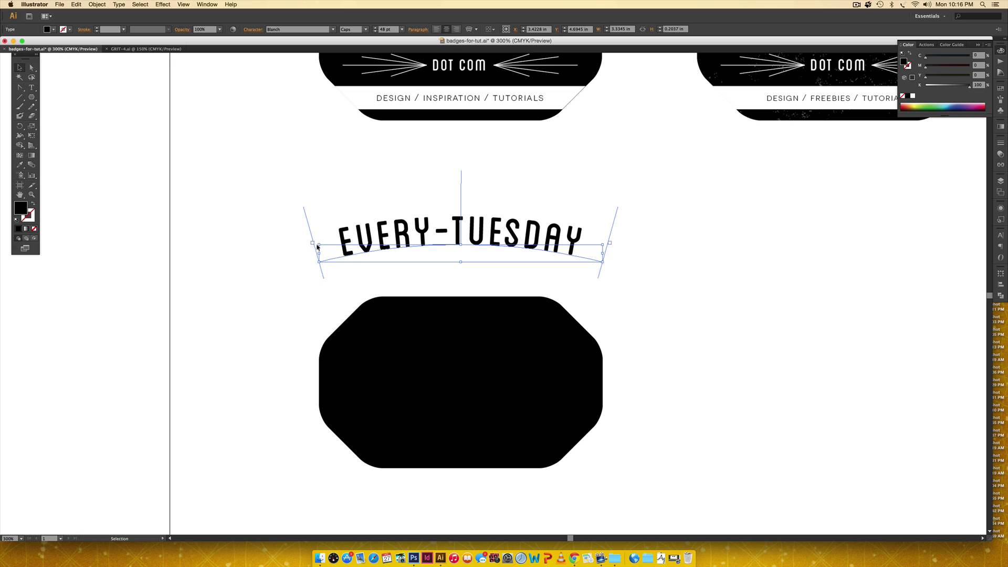
Apply centre paragraph alignment to the arched title and bring back its character settings.
left_click(1001, 247)
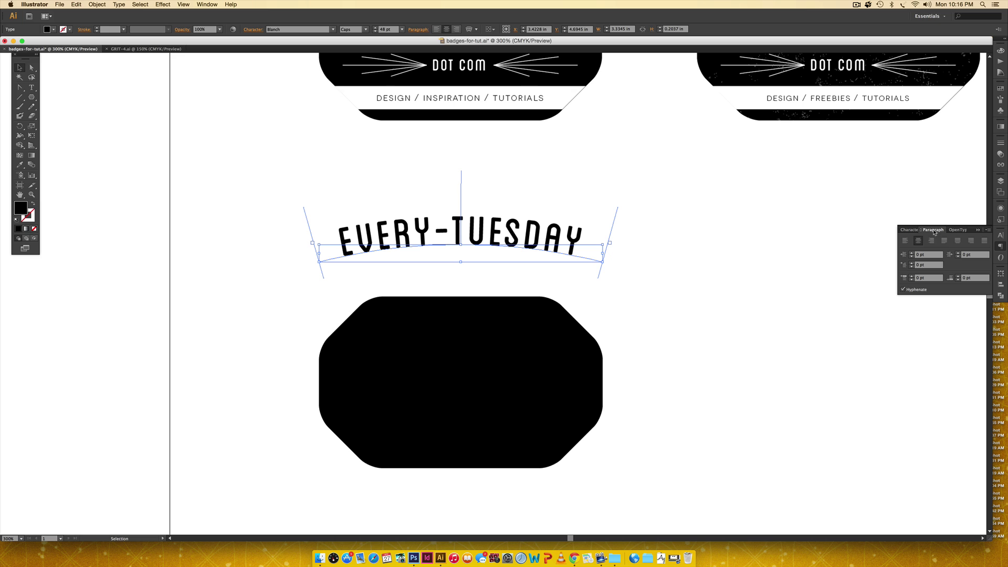
left_click(207, 4)
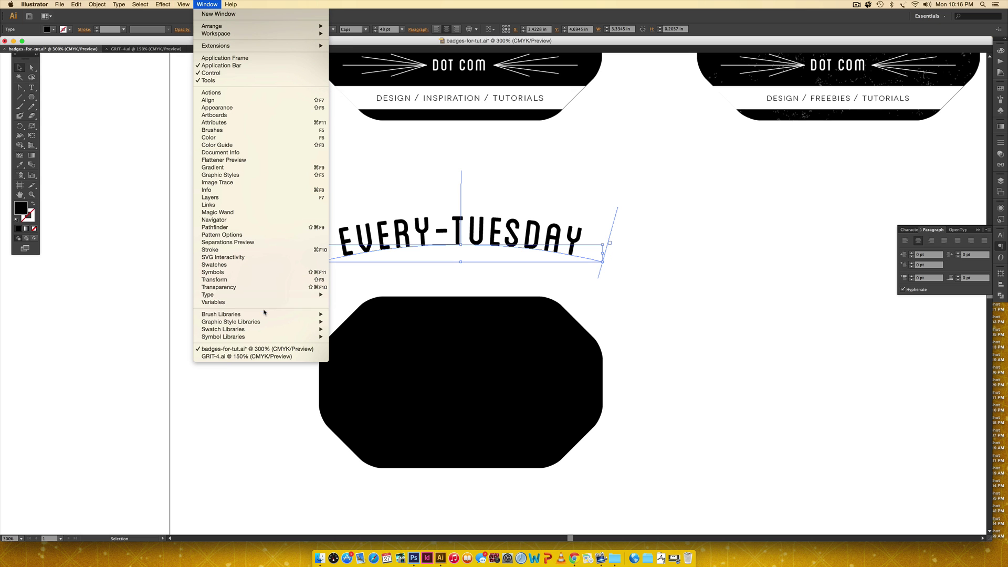
mouse_move(266, 296)
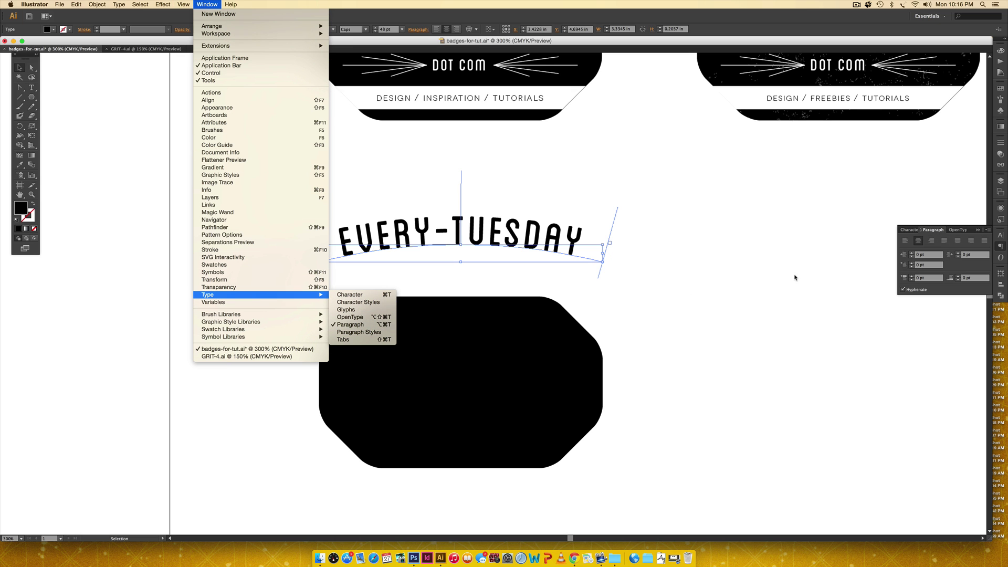
left_click(928, 246)
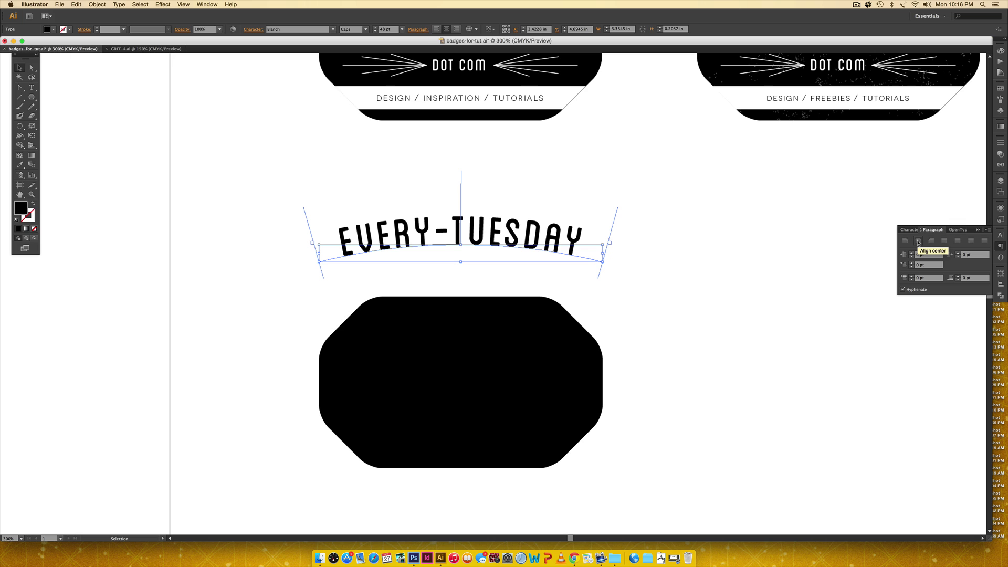
left_click(919, 242)
left_click(908, 231)
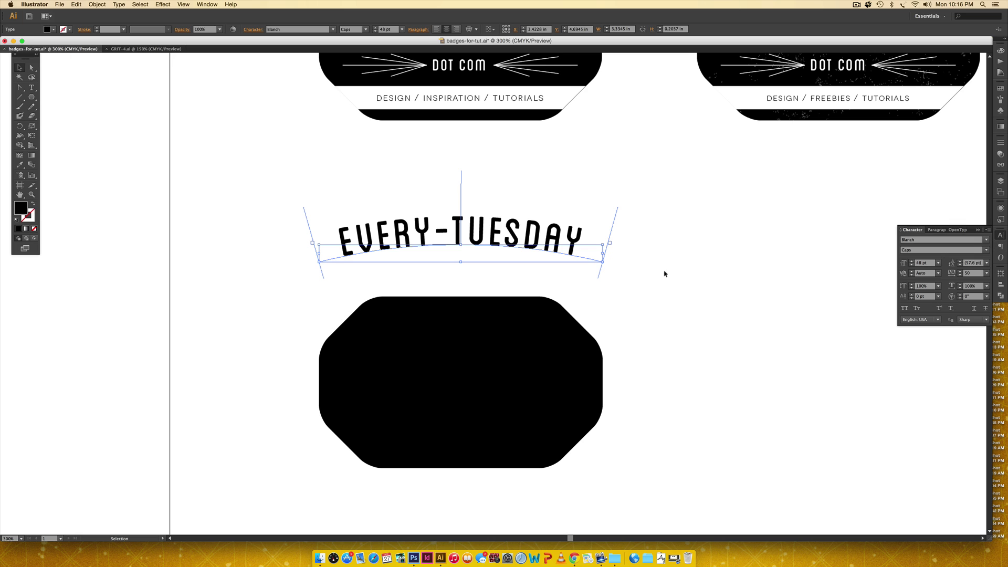
Fill the arched title with white and move it about 1.57 in straight down onto the black shape.
left_click(1000, 50)
left_click(912, 96)
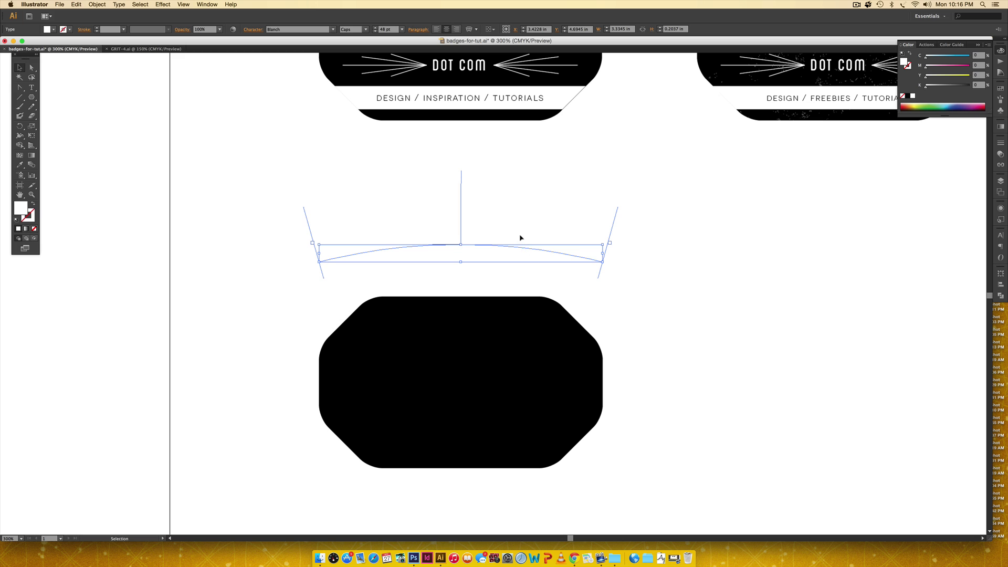
left_click_drag(523, 237, 521, 370)
left_click(804, 390)
Copy the 19 pt DOT COM text from the finished badge and place it just below the new badge's arched title.
left_click_drag(666, 207, 643, 282)
left_click(440, 145)
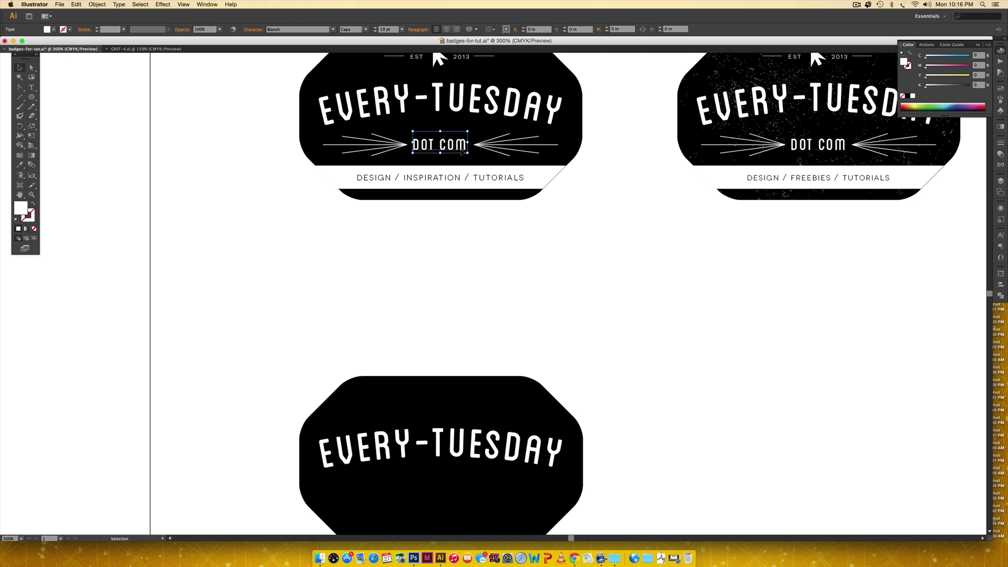
left_click(1001, 235)
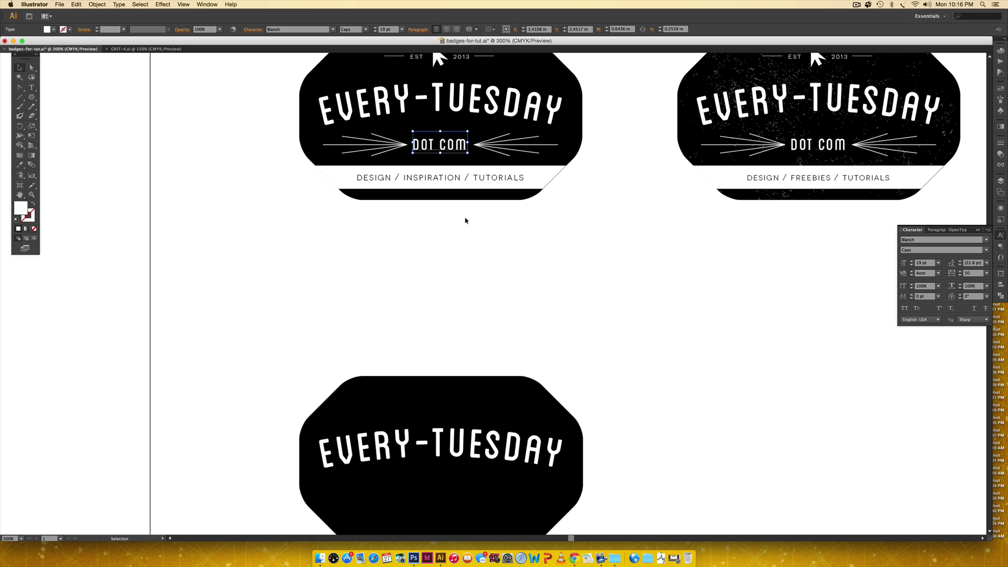
left_click_drag(445, 145, 492, 483)
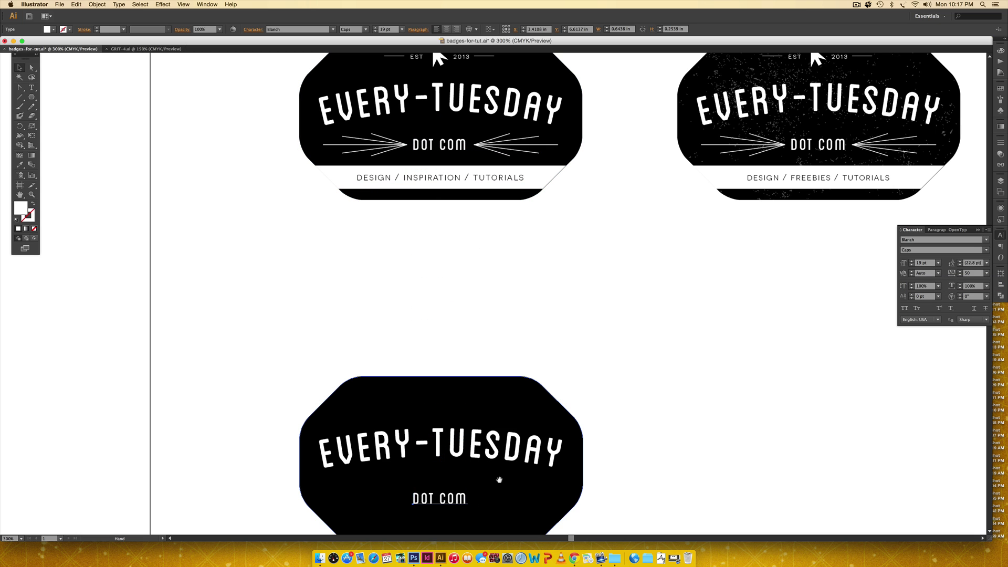
scroll(492, 484, "down", 2)
left_click_drag(455, 435, 455, 427)
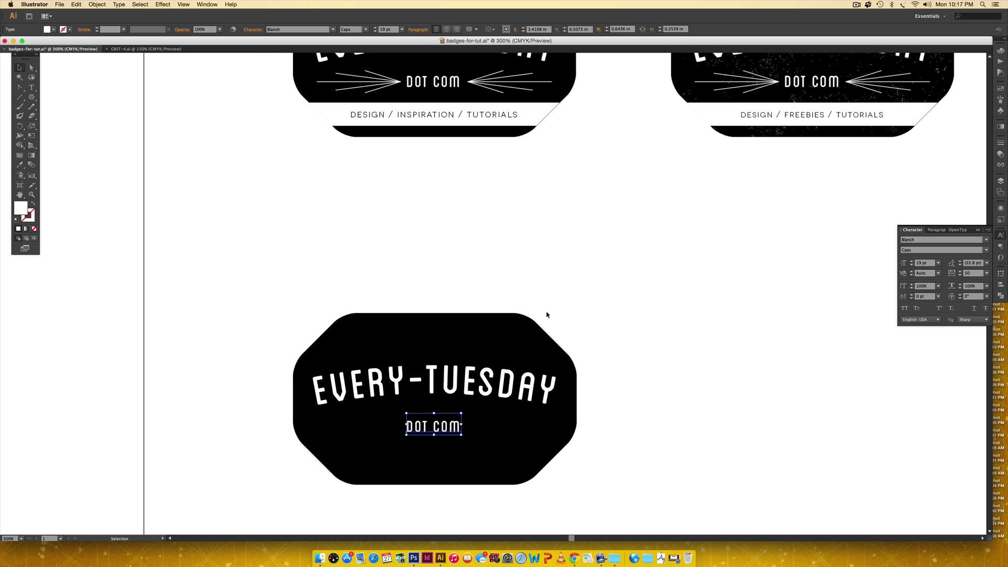
Draw a horizontal line about 0.92 in long to the right of DOT COM and give it a white stroke.
key("z")
left_click_drag(380, 312, 612, 465)
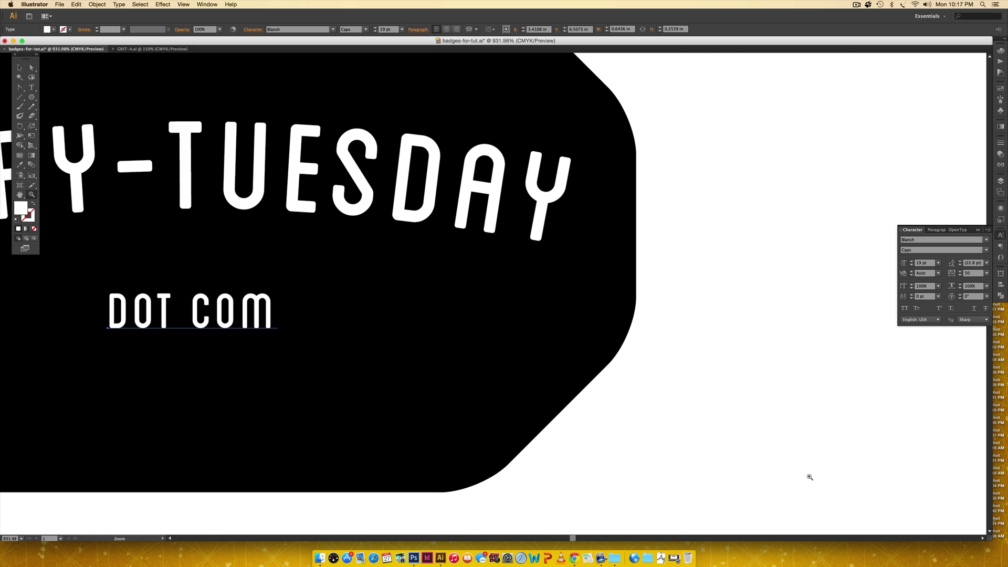
key("backslash")
left_click(20, 100)
left_click(1001, 144)
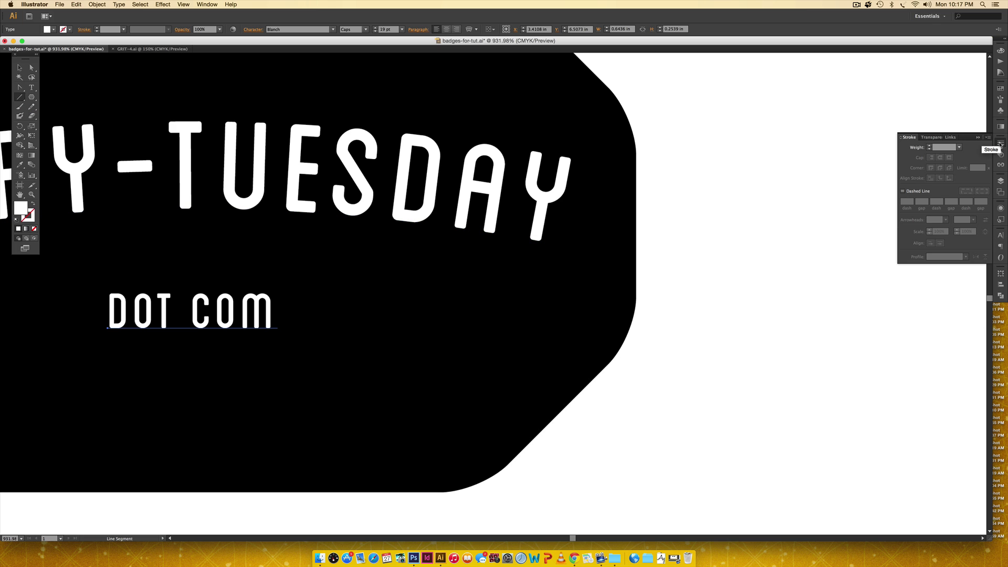
left_click(208, 4)
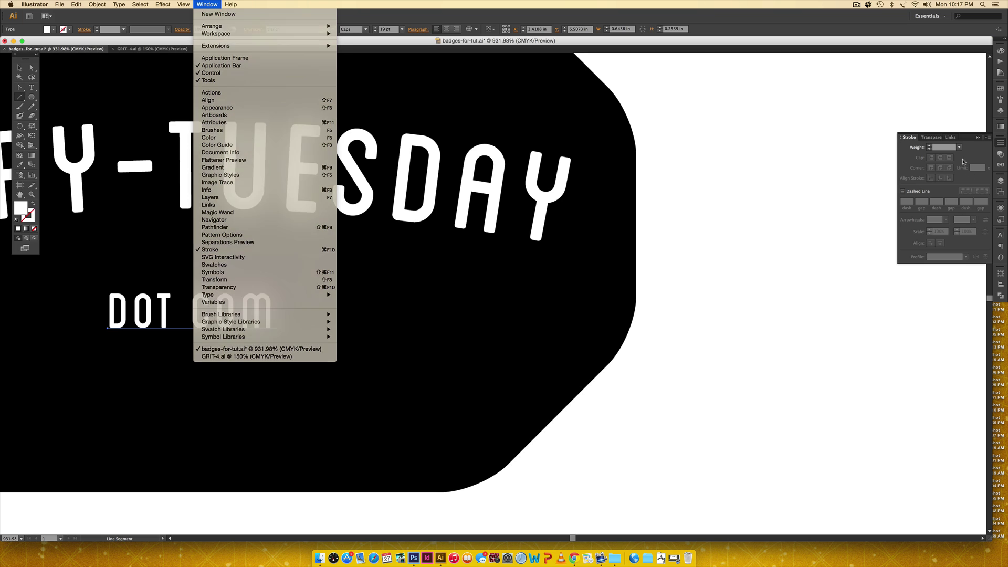
left_click(963, 162)
left_click_drag(296, 312, 538, 314)
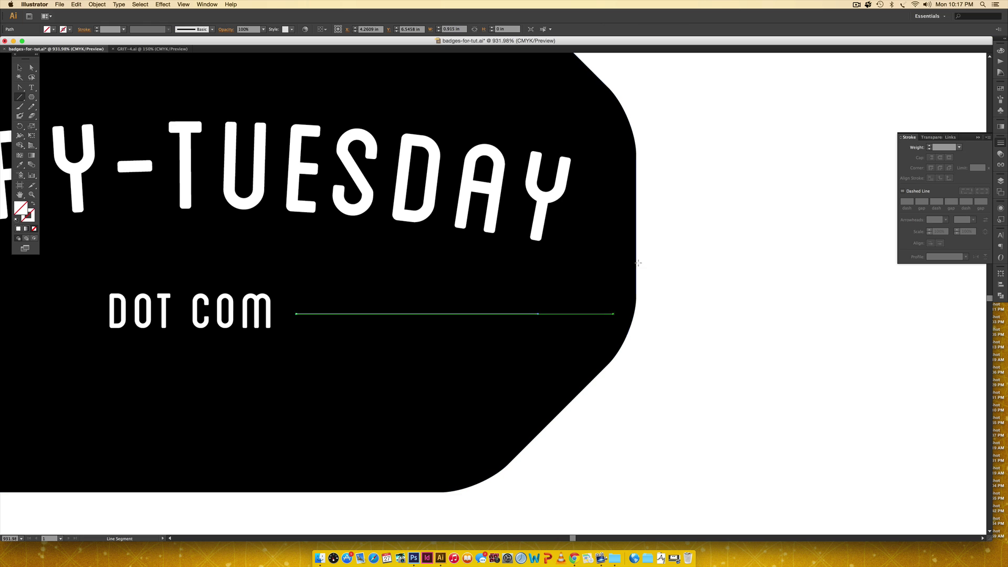
left_click(31, 219)
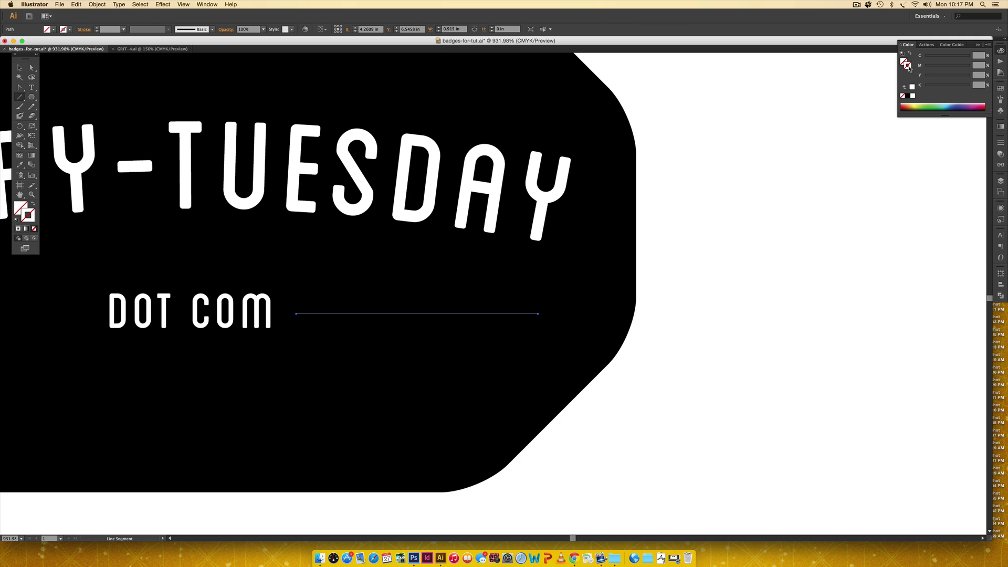
left_click(913, 95)
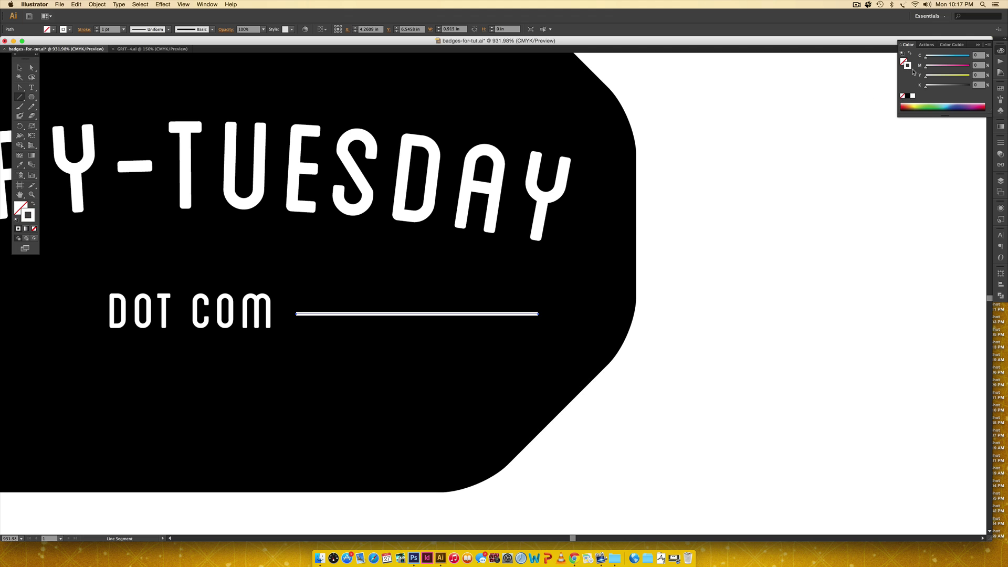
Set the line's stroke weight to 0.5 pt with round caps and round corner joins.
left_click(1001, 144)
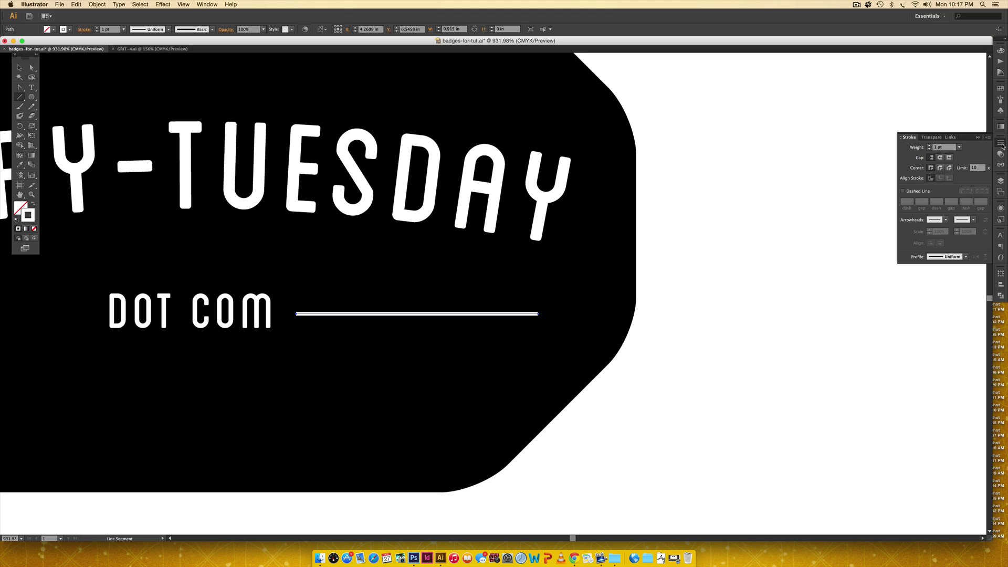
left_click(952, 148)
type(".5")
key("Return")
left_click(940, 157)
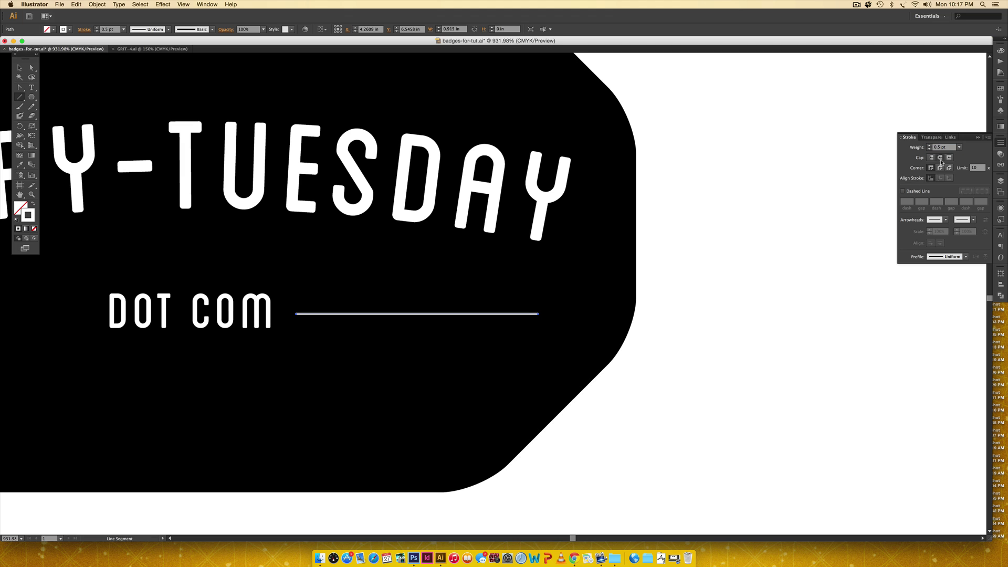
left_click(941, 168)
Draw two angled rays from the line's inner end, rising outward about 0.73 in and 0.44 in wide, and deselect.
left_click_drag(296, 312, 488, 291)
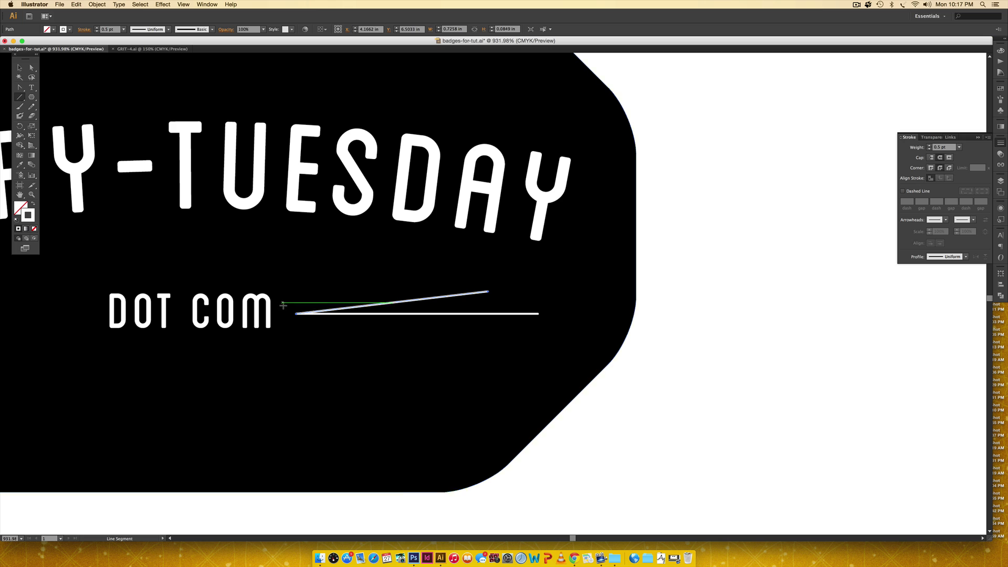
left_click_drag(295, 312, 412, 284)
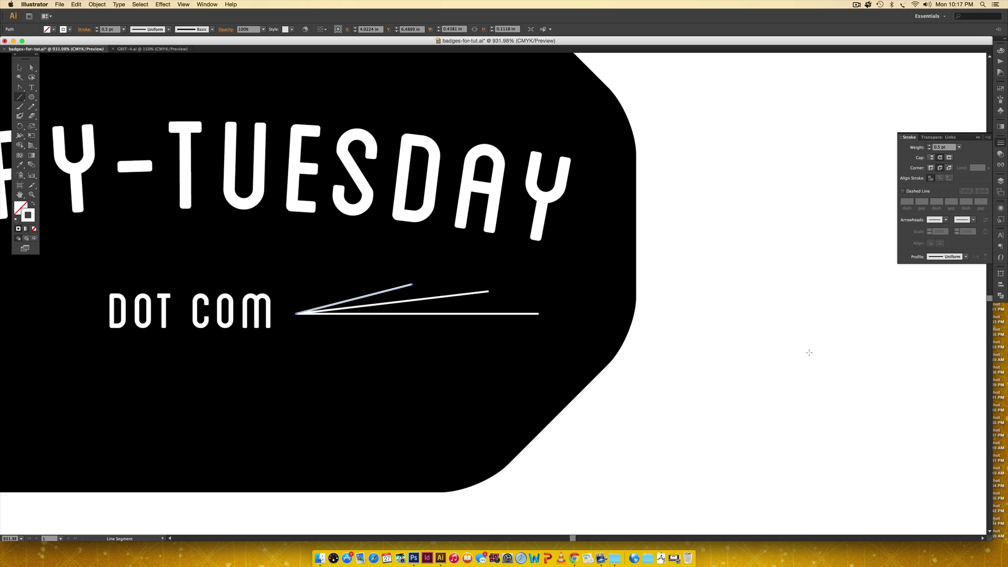
key("v")
left_click(712, 374)
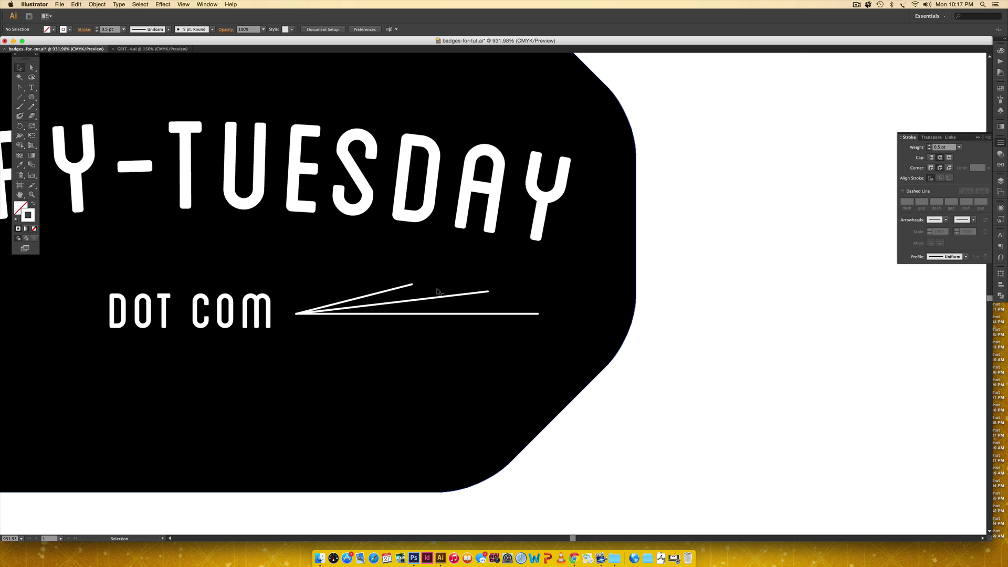
Select the two angled rays to the right of DOT COM and group them.
left_click(445, 297)
left_click(444, 292, "shift")
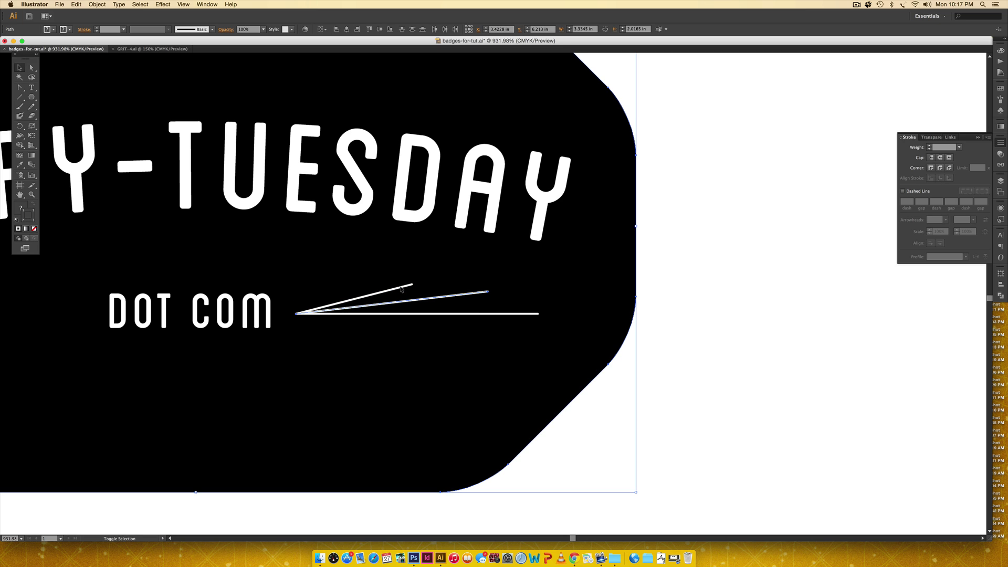
left_click(720, 315)
left_click(415, 298)
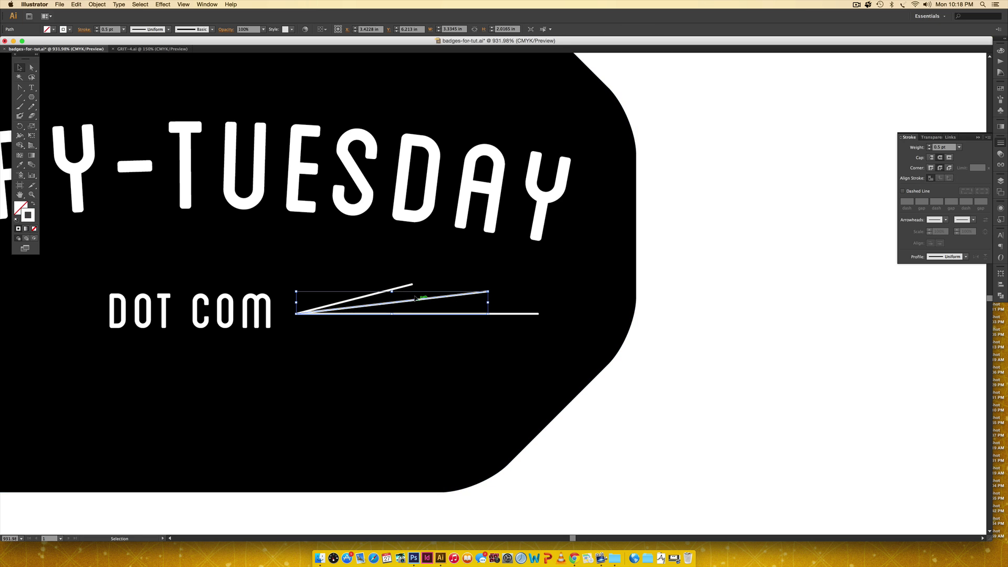
left_click(392, 290, "shift")
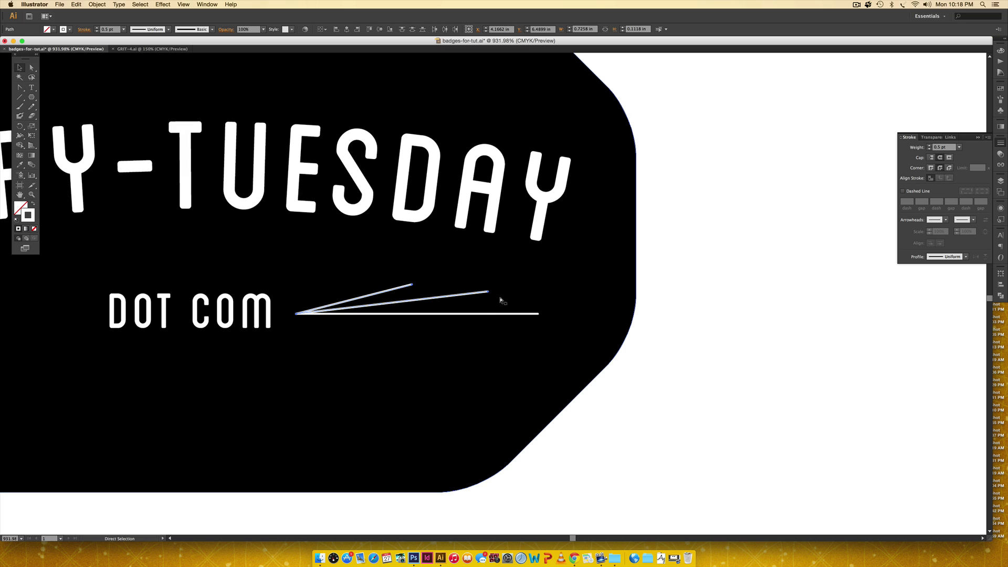
key("super+g")
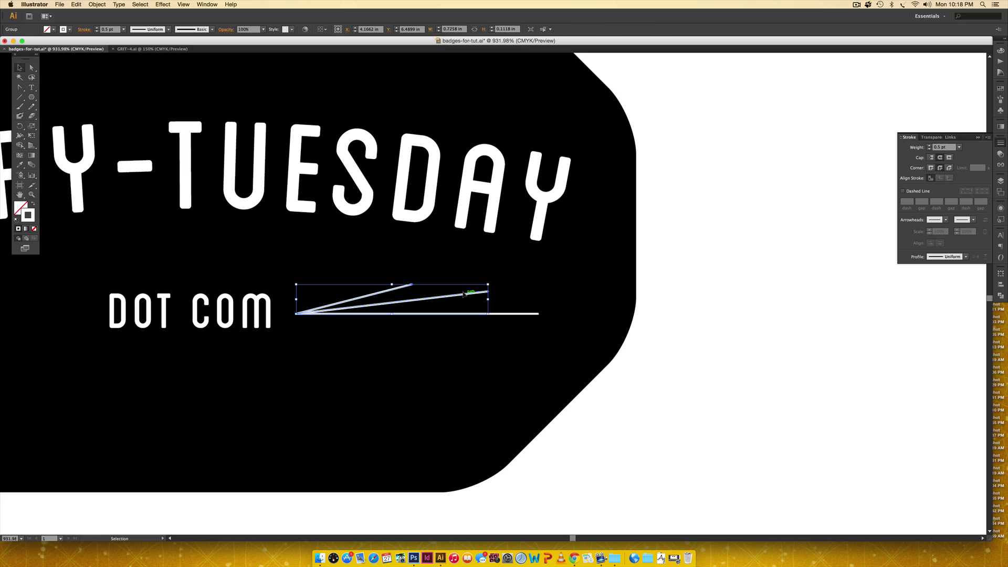
Duplicate the ray group about 0.28 in straight down and reflect the copy across the horizontal axis.
left_click_drag(465, 295, 470, 368)
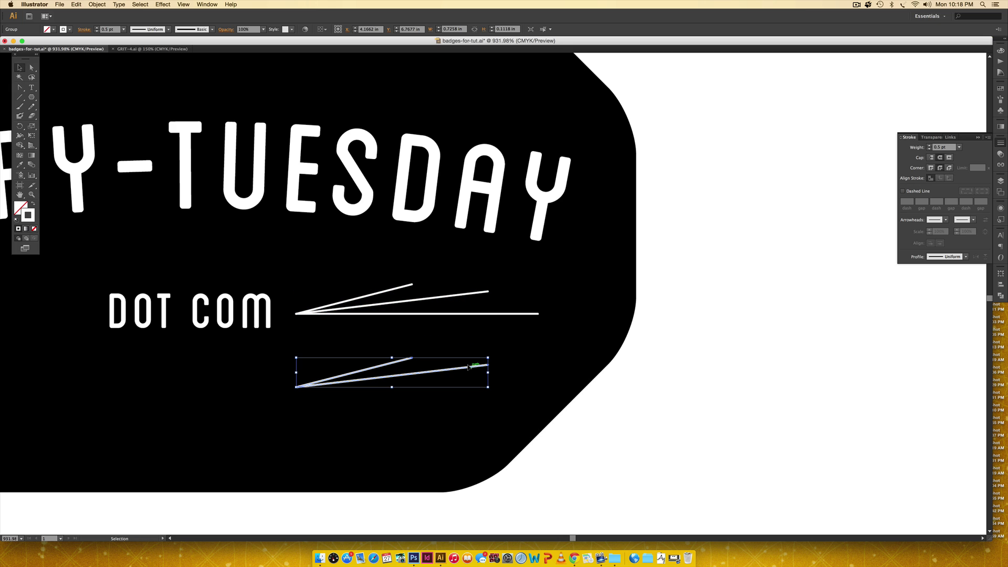
right_click(470, 369)
mouse_move(537, 427)
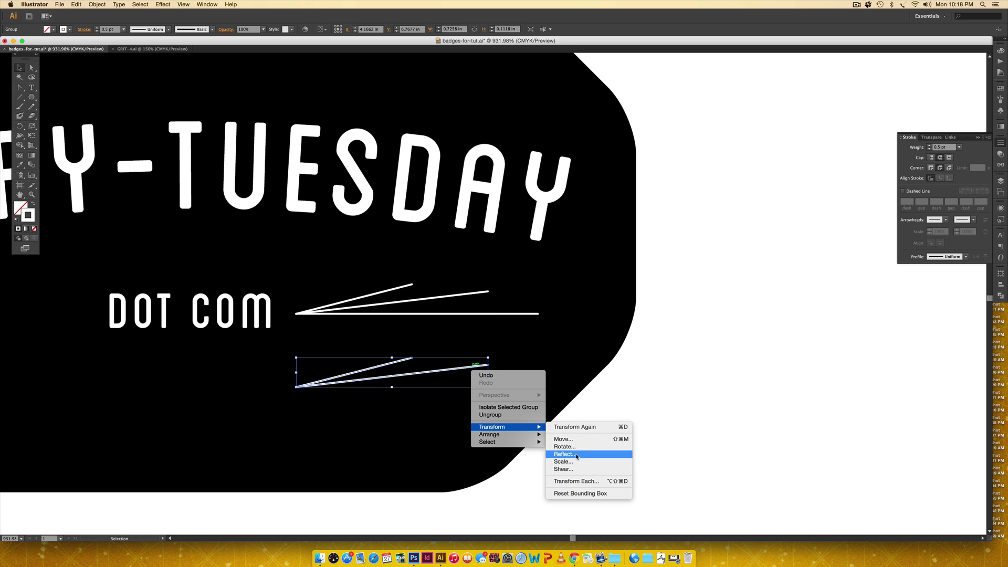
left_click(578, 455)
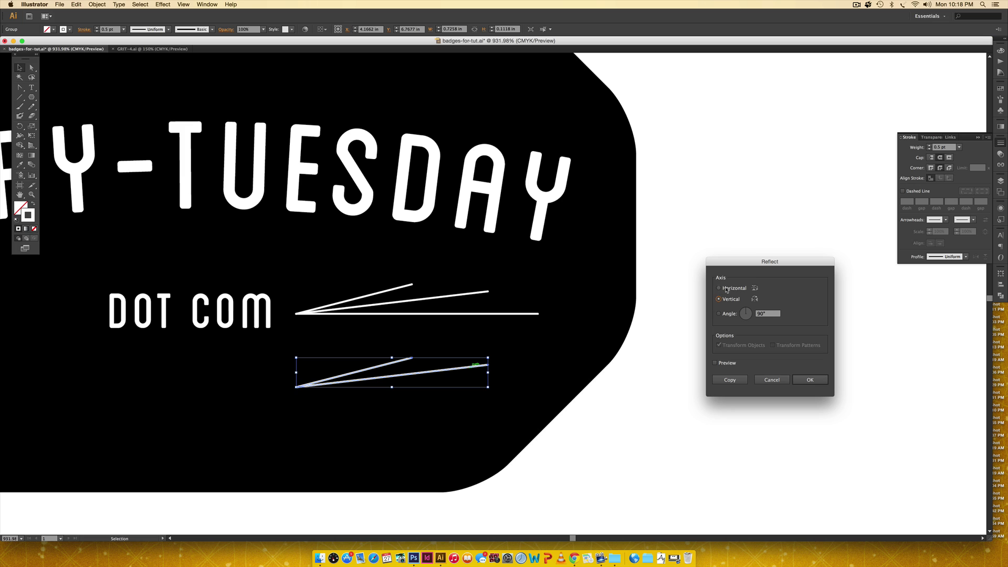
left_click(812, 383)
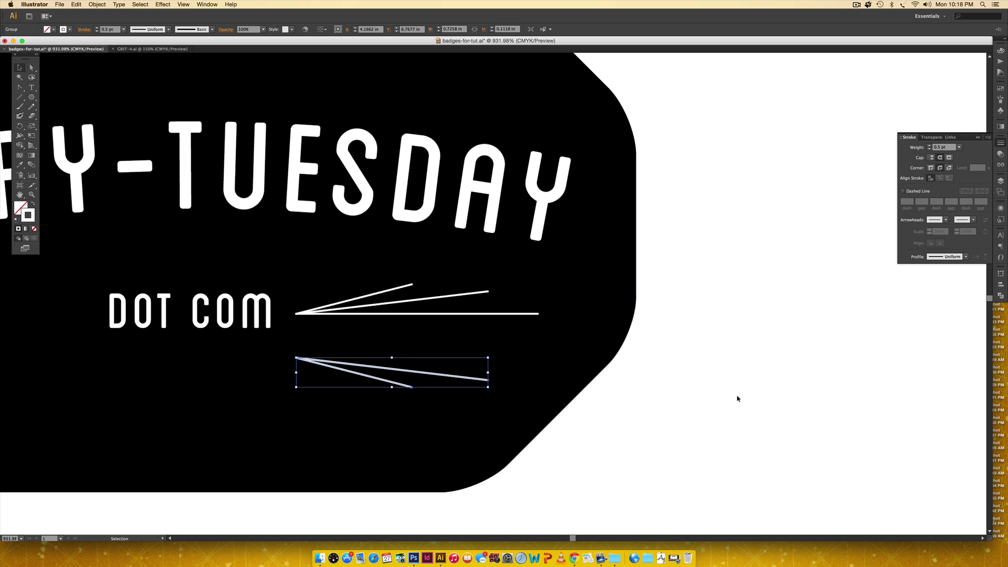
Move the reflected rays up to meet the horizontal line's inner end and group all five lines into one ornament.
left_click_drag(398, 365, 400, 327)
left_click(520, 313, "shift")
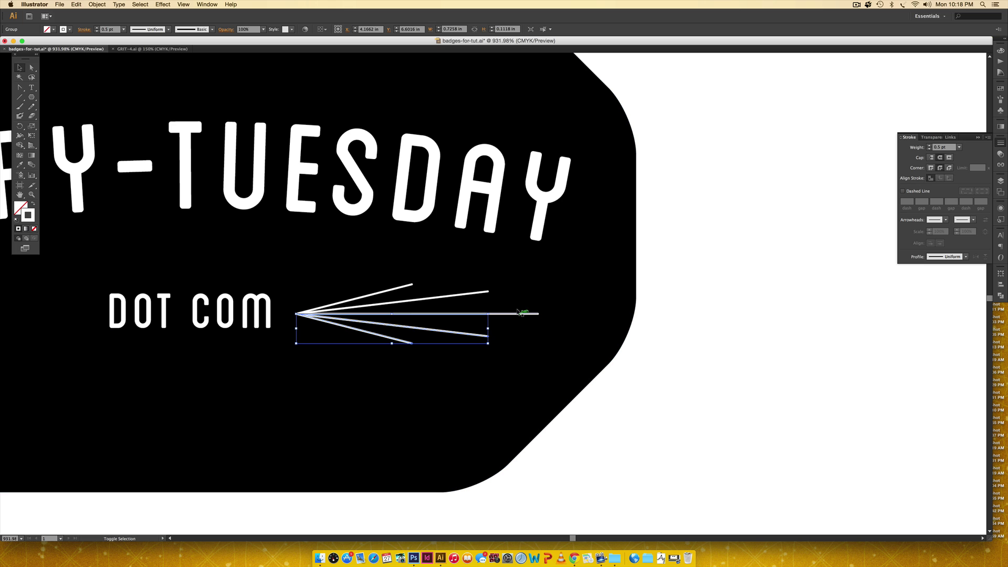
left_click(481, 292, "shift")
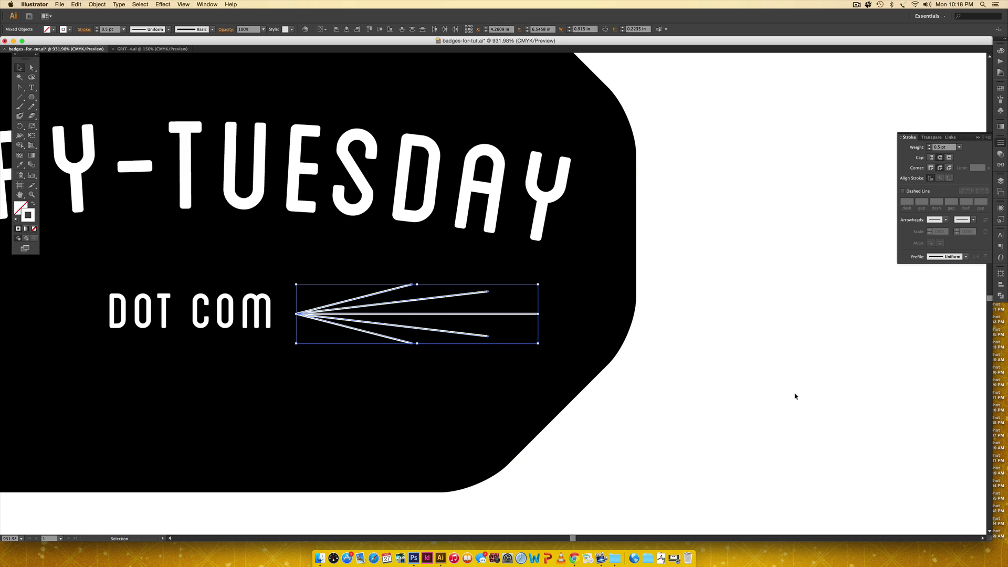
key("super+g")
Duplicate the ornament, reflect the copy across the vertical axis, and place it to the left of DOT COM, mirroring the original.
left_click_drag(281, 393, 611, 379)
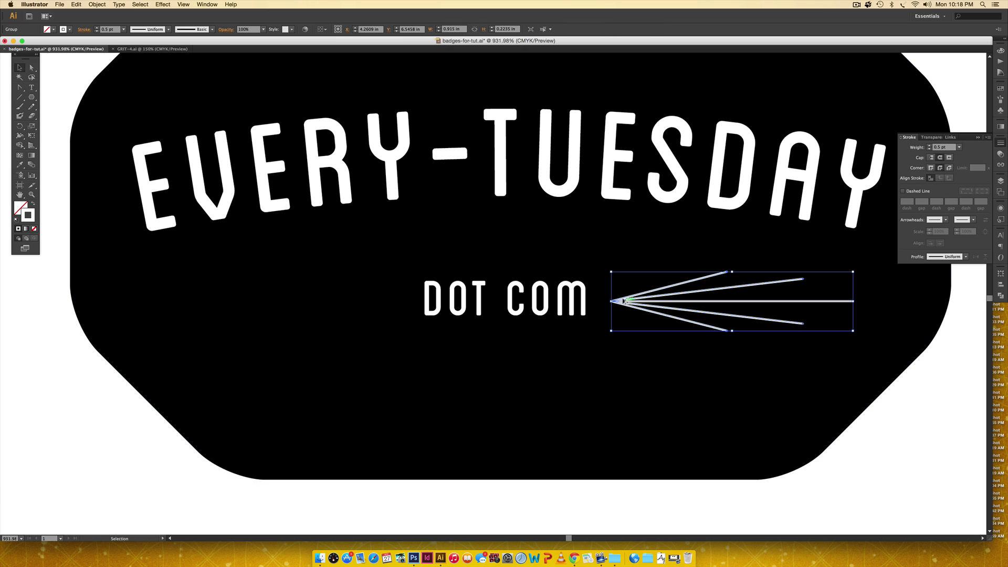
left_click_drag(625, 301, 255, 295)
right_click(266, 298)
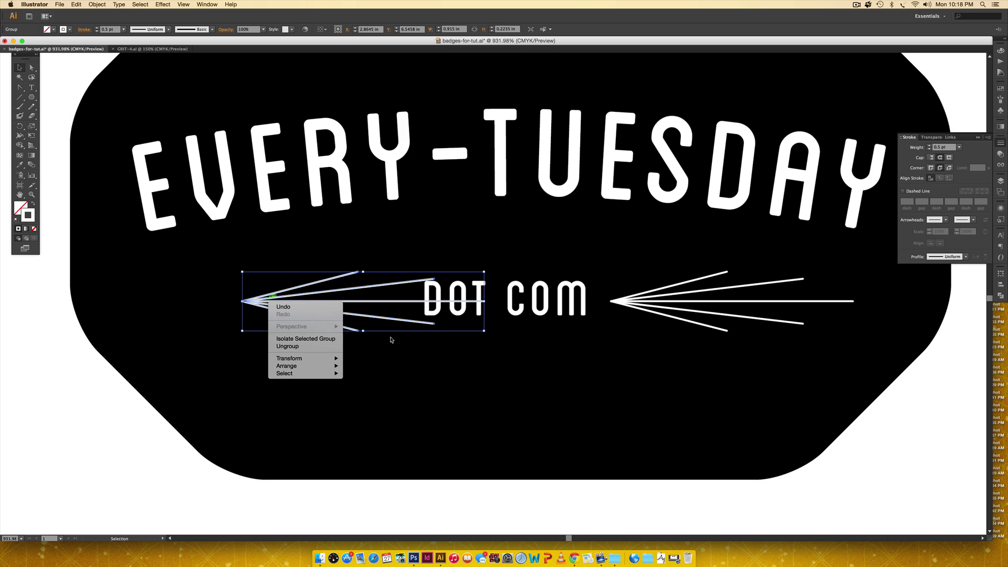
mouse_move(294, 358)
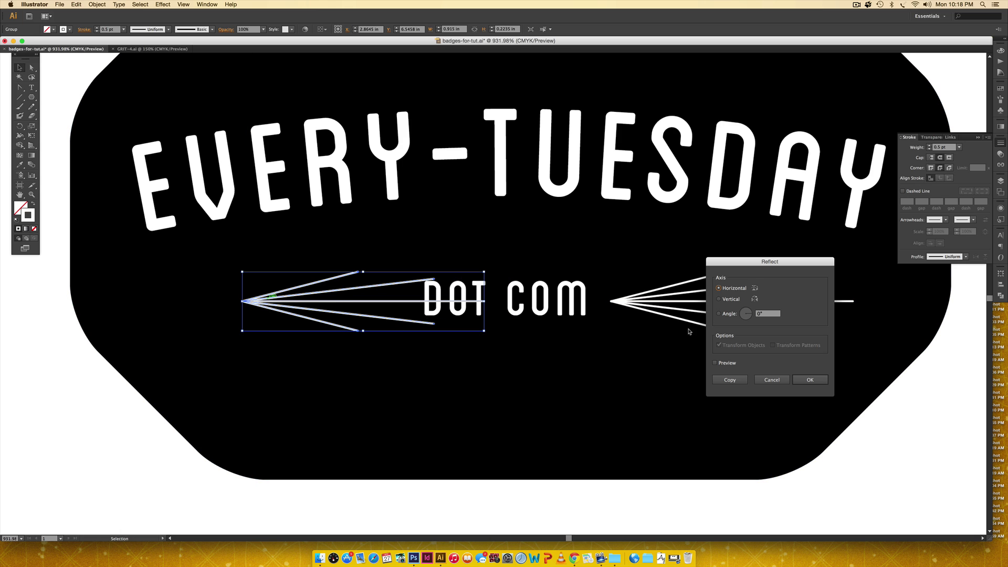
left_click(811, 380)
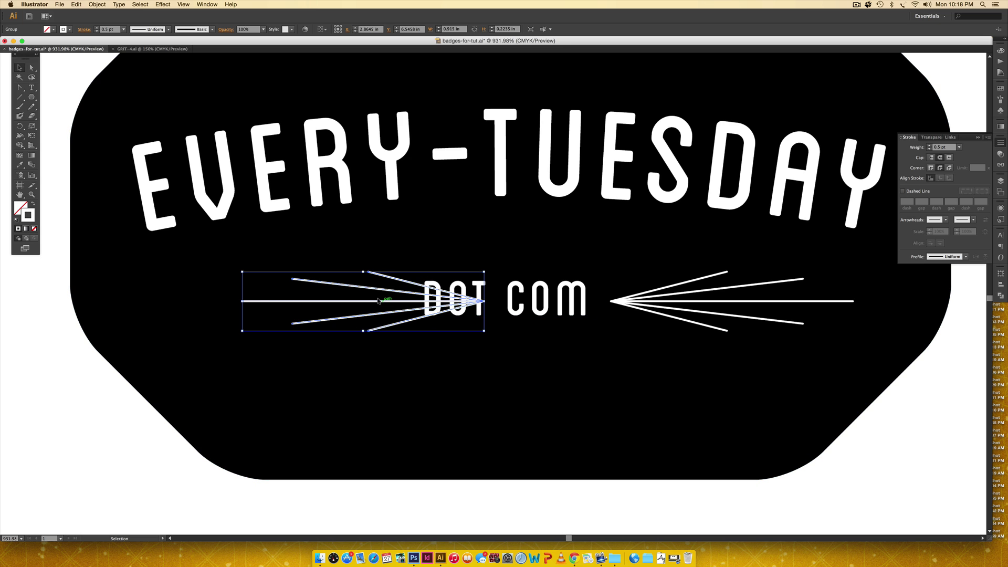
left_click_drag(378, 301, 297, 302)
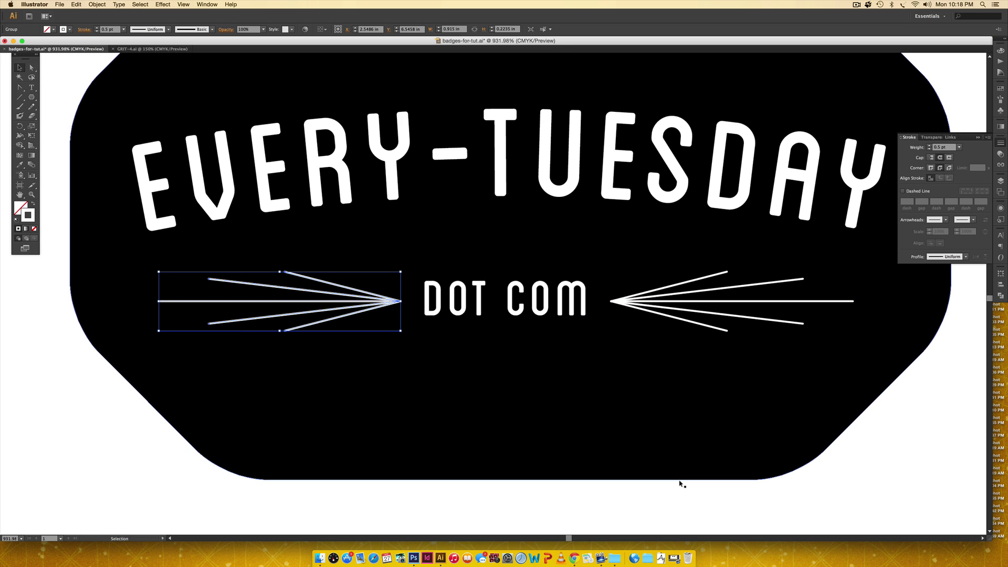
left_click(559, 482)
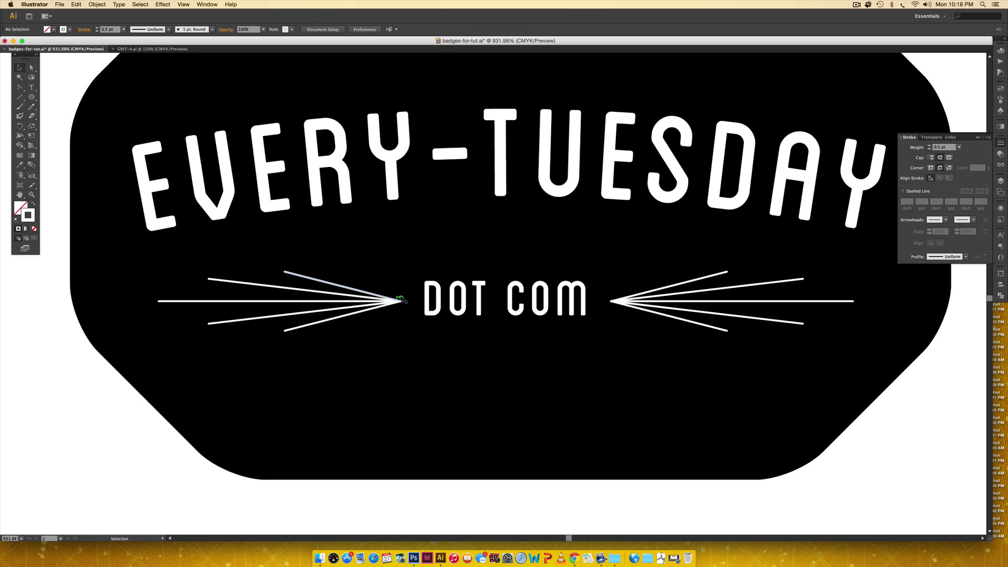
Copy the EST and 2013 text from the finished badge and place it above the new badge's arched title.
key("super+minus")
key("super+minus")
key("super+minus")
key("super+minus")
key("super+minus")
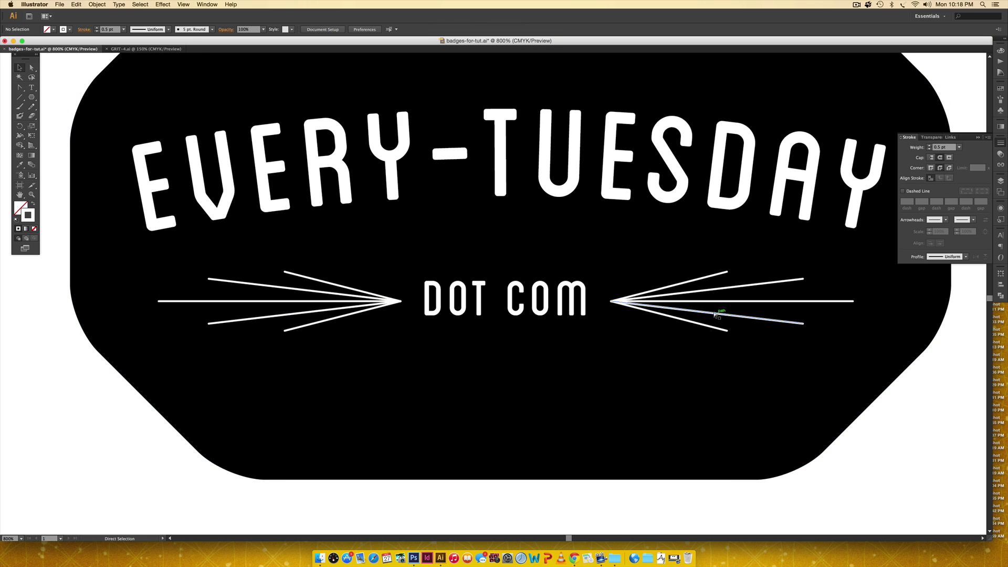
left_click_drag(665, 240, 637, 360)
left_click_drag(607, 327, 602, 340)
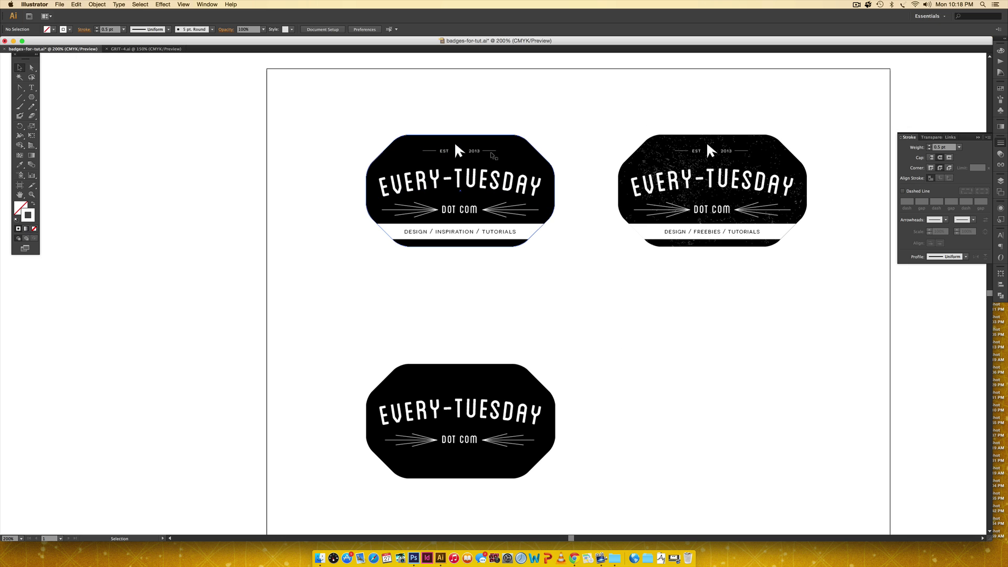
left_click(459, 151)
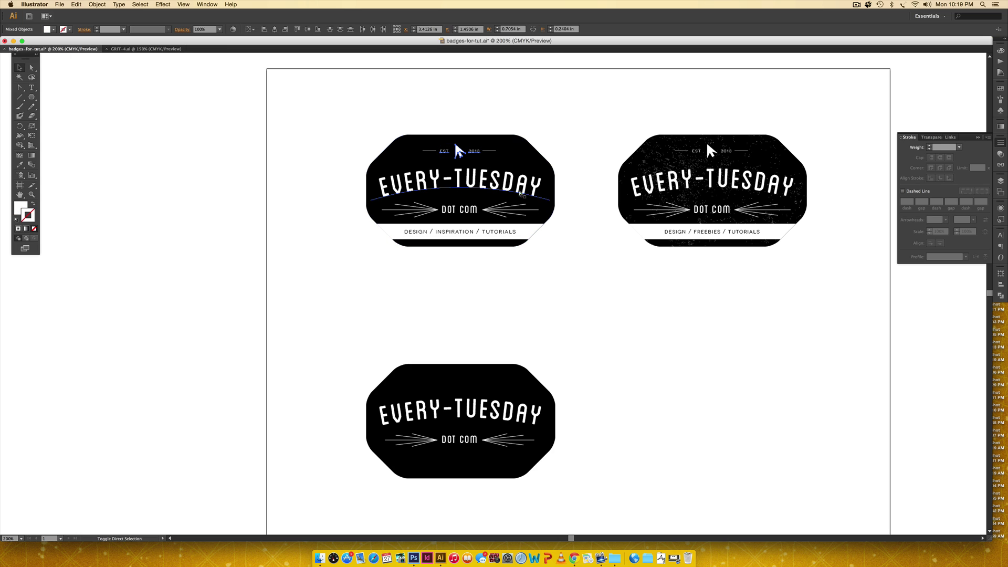
left_click(445, 151)
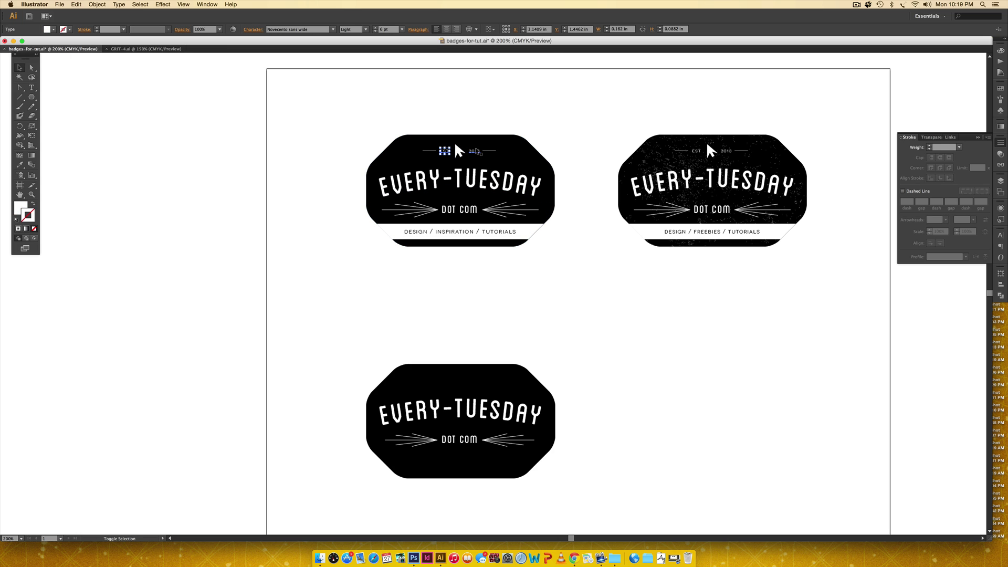
left_click(476, 151, "shift")
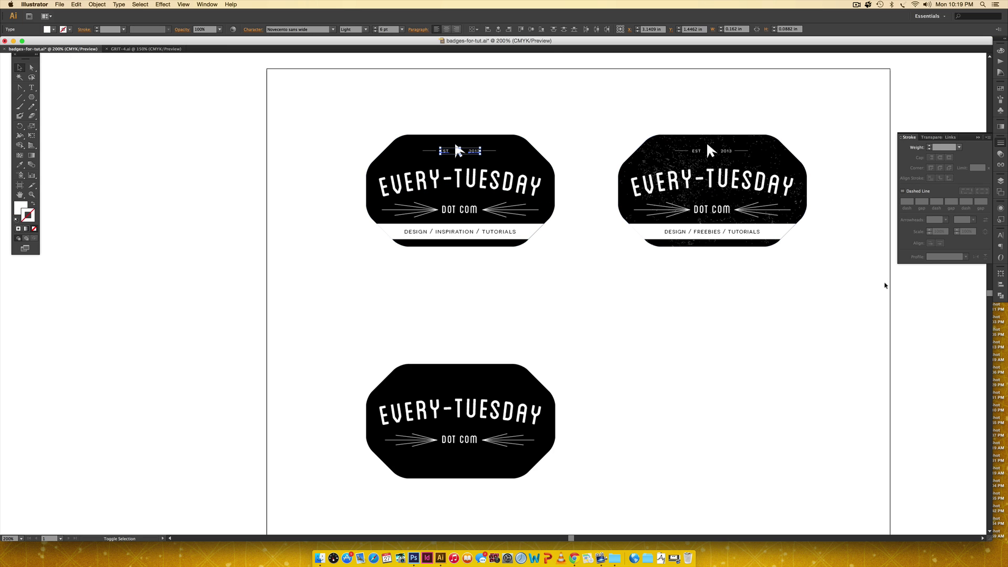
left_click(1001, 235)
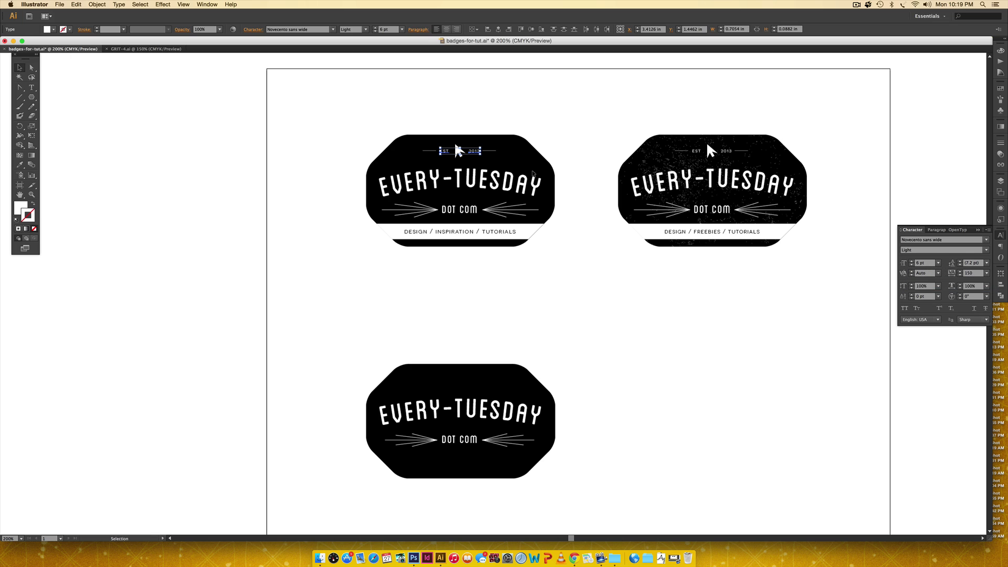
left_click_drag(455, 151, 473, 379)
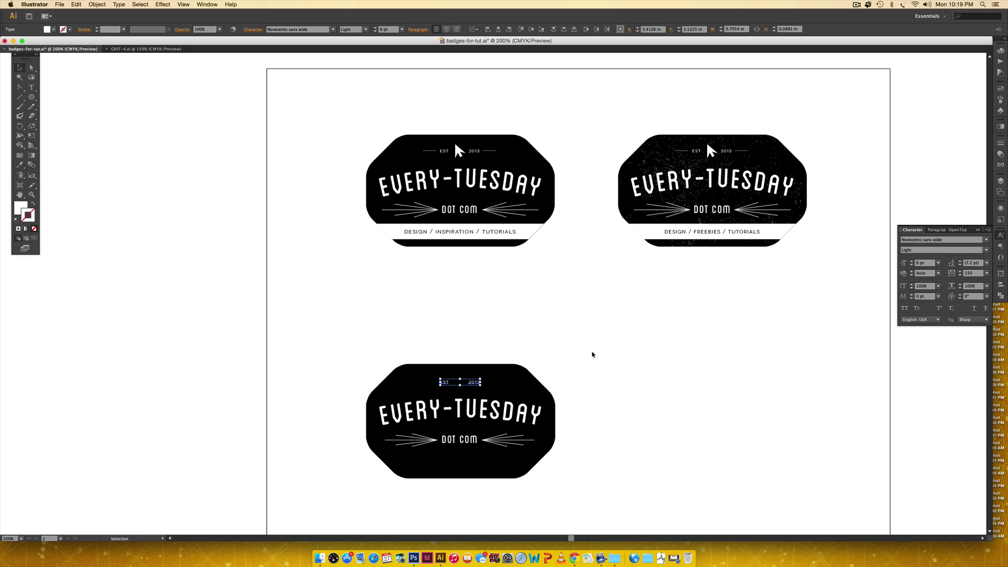
left_click(593, 359)
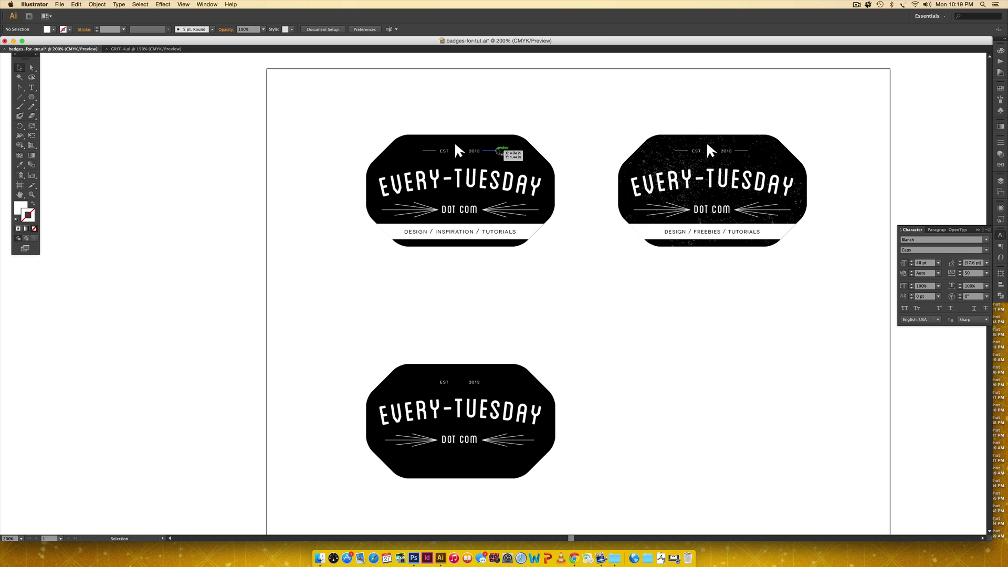
Draw a horizontal line about 0.2 in long just to the right of 2013 in the new badge.
key("z")
left_click_drag(417, 287, 551, 402)
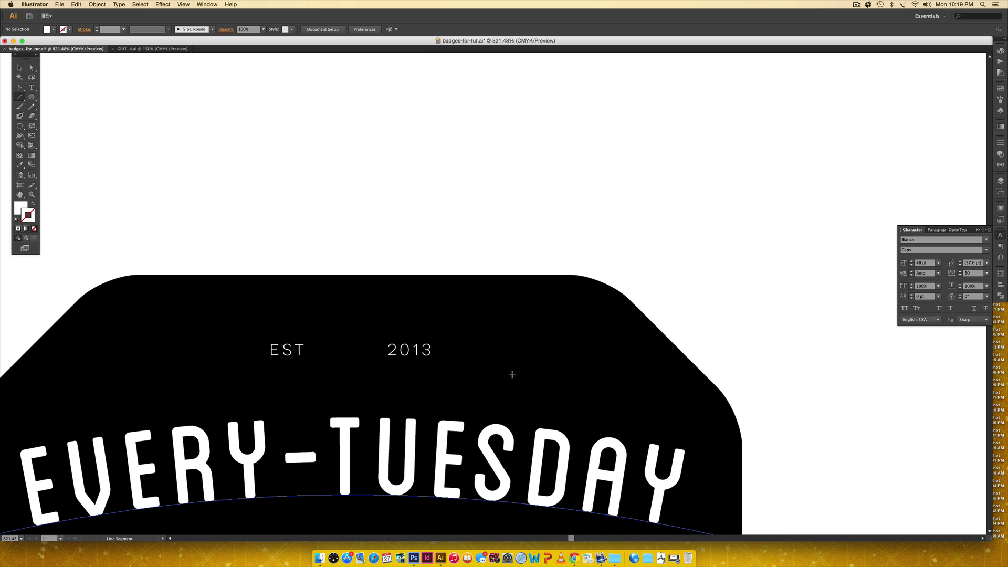
left_click(20, 98)
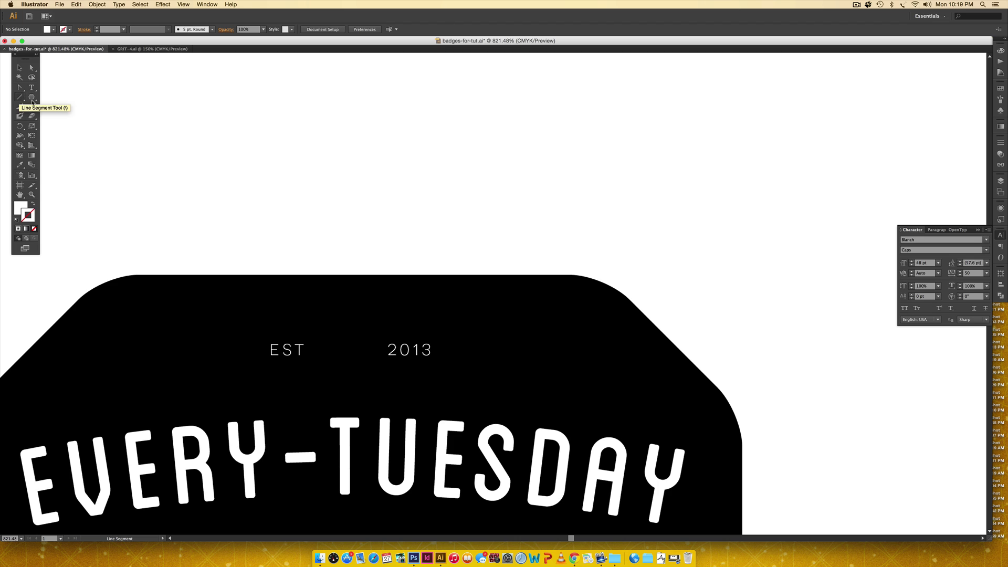
left_click_drag(441, 349, 489, 350)
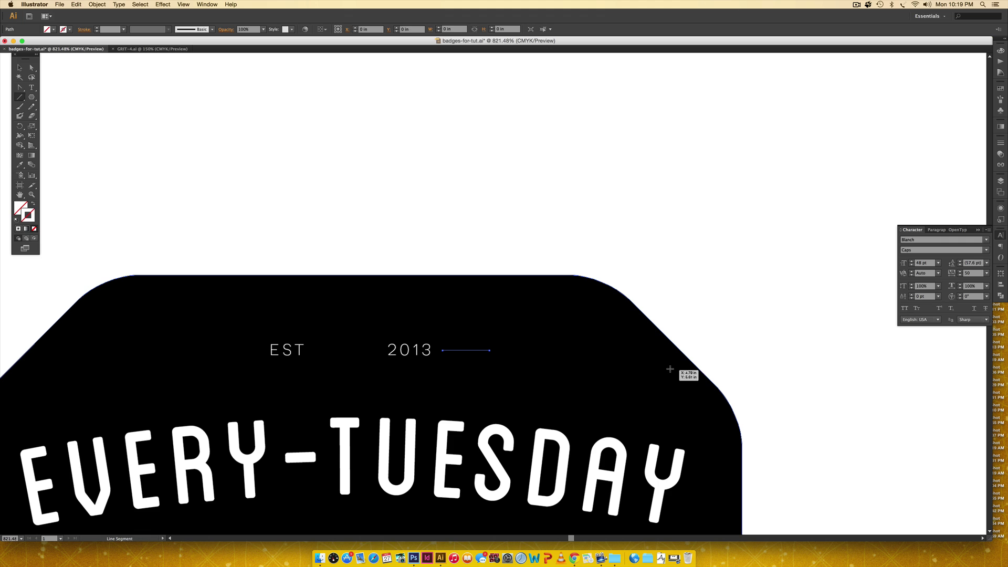
Give the short line a 0.25 pt white stroke with round caps and round corner joins.
left_click(1001, 143)
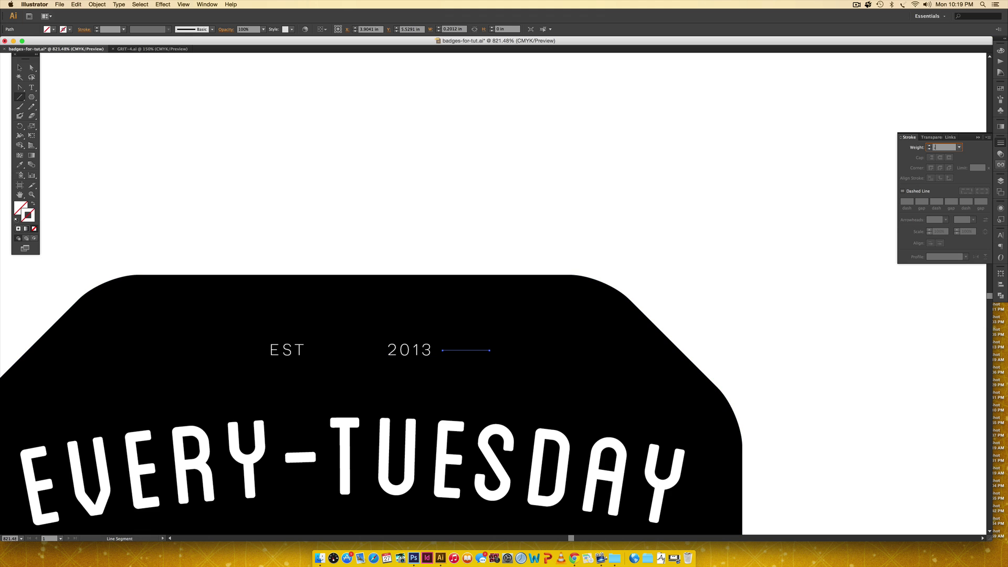
key("Return")
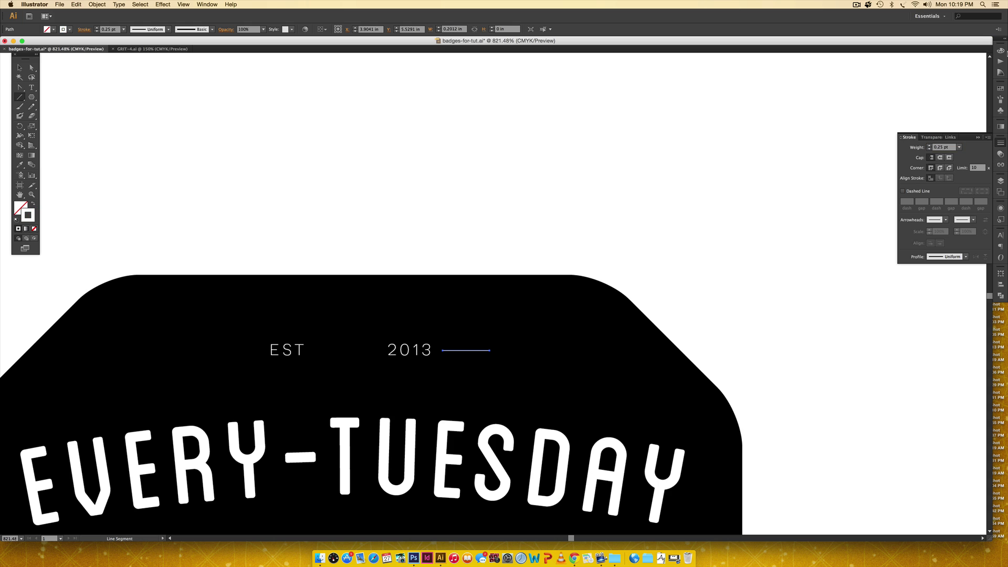
left_click(1001, 51)
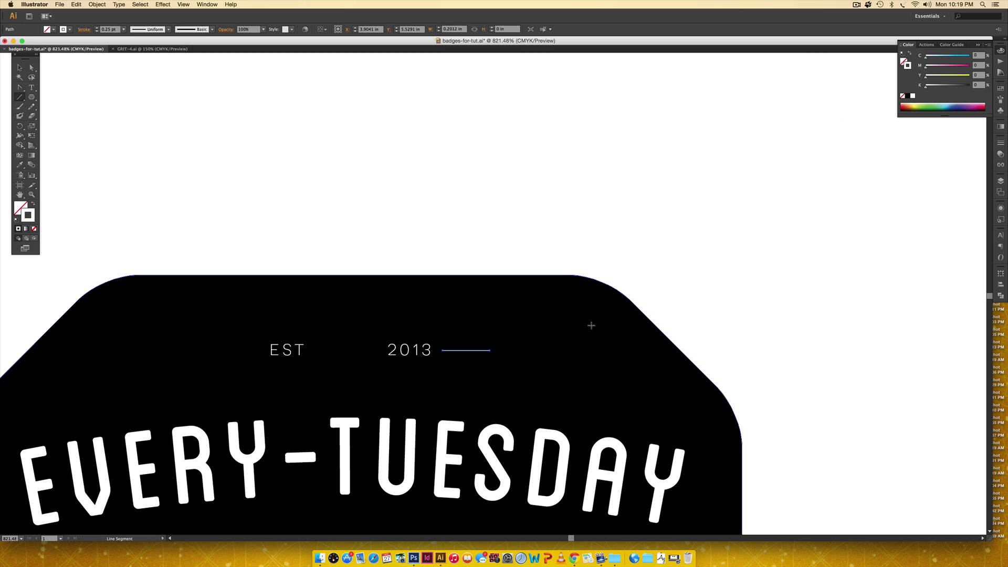
left_click(1001, 143)
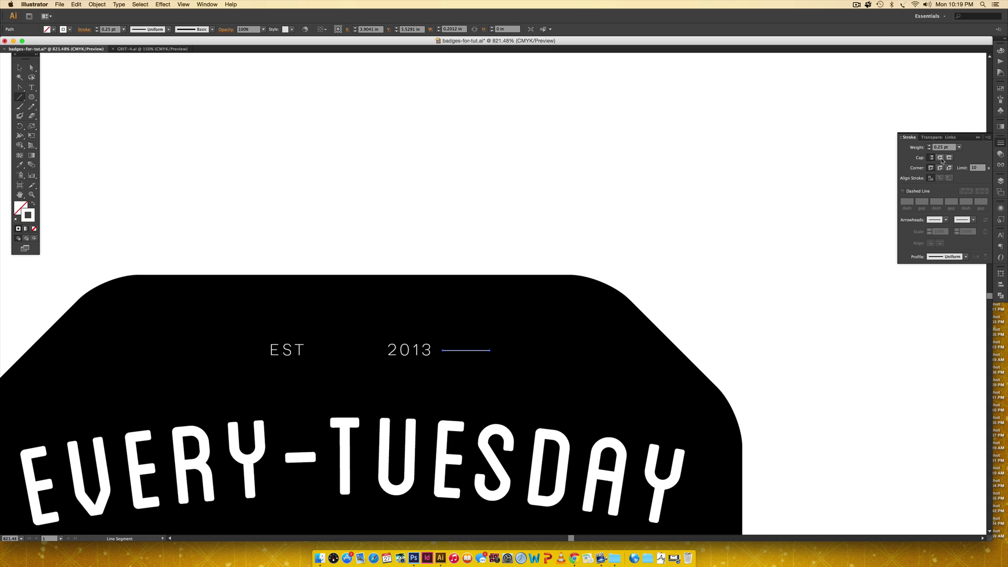
left_click(941, 168)
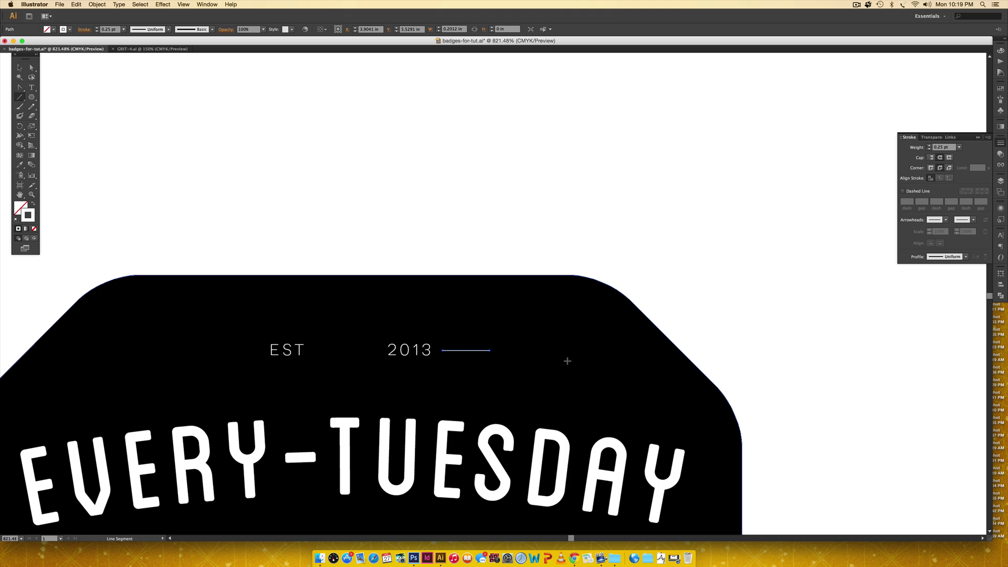
Duplicate the short line horizontally and place the copy just to the left of EST.
key("v")
left_click_drag(482, 350, 252, 350)
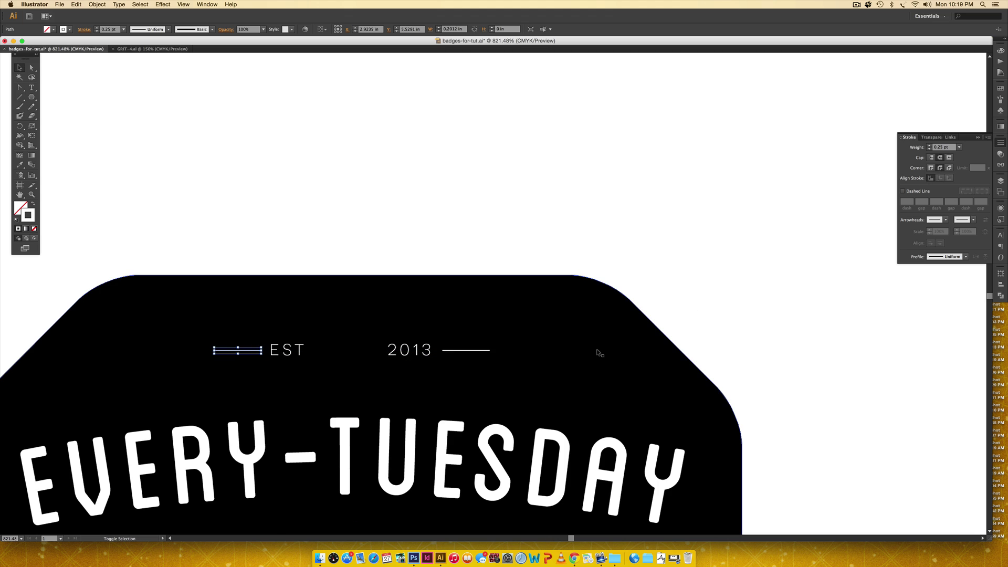
left_click(679, 295)
left_click_drag(417, 365, 642, 349)
left_click(451, 348)
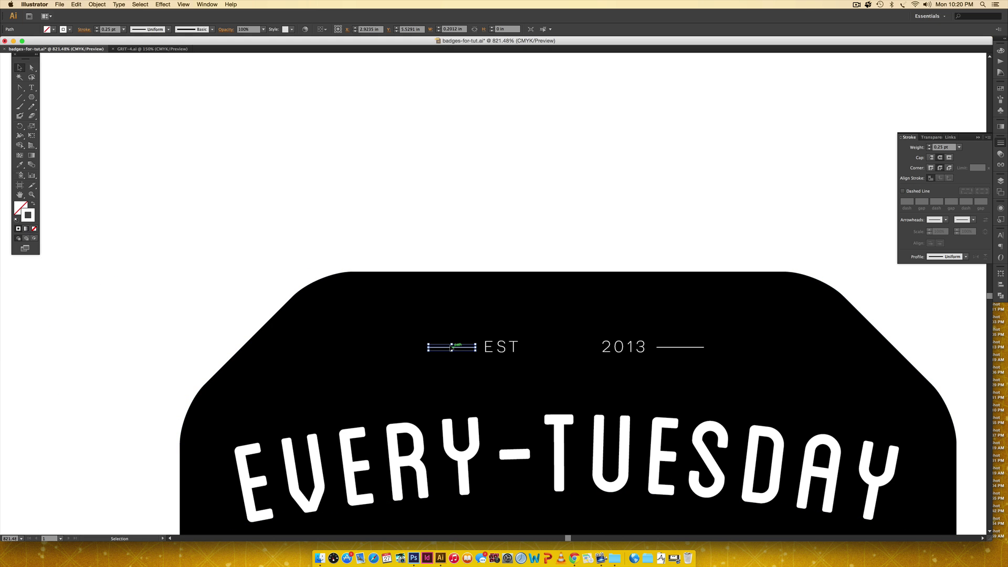
Examine the size and shape of the arrow cursor between EST and 2013 in the finished badge.
key("super+minus")
key("super+minus")
key("super+minus")
left_click_drag(555, 193, 555, 495)
left_click(520, 161)
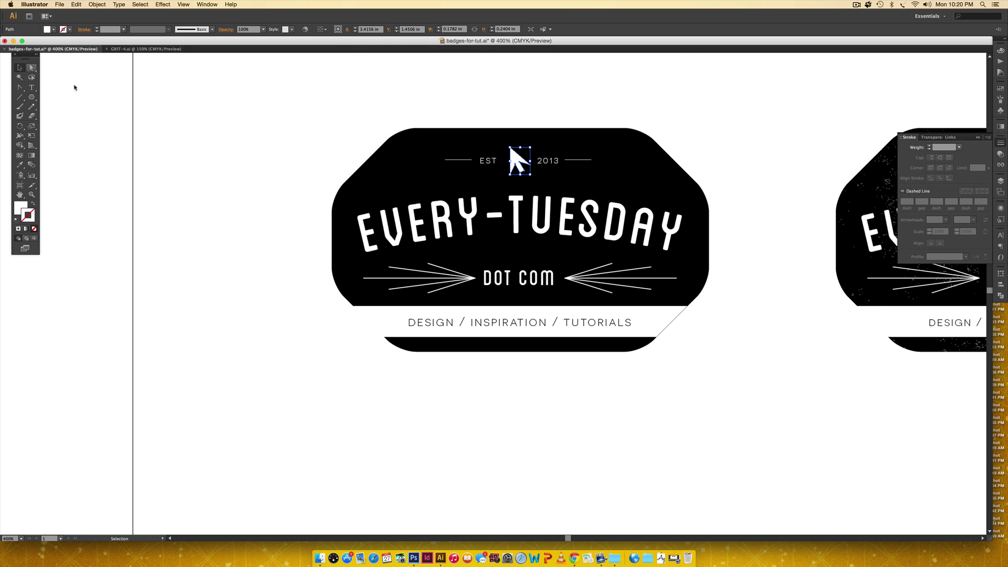
left_click(601, 452)
scroll(599, 462, "down", 10)
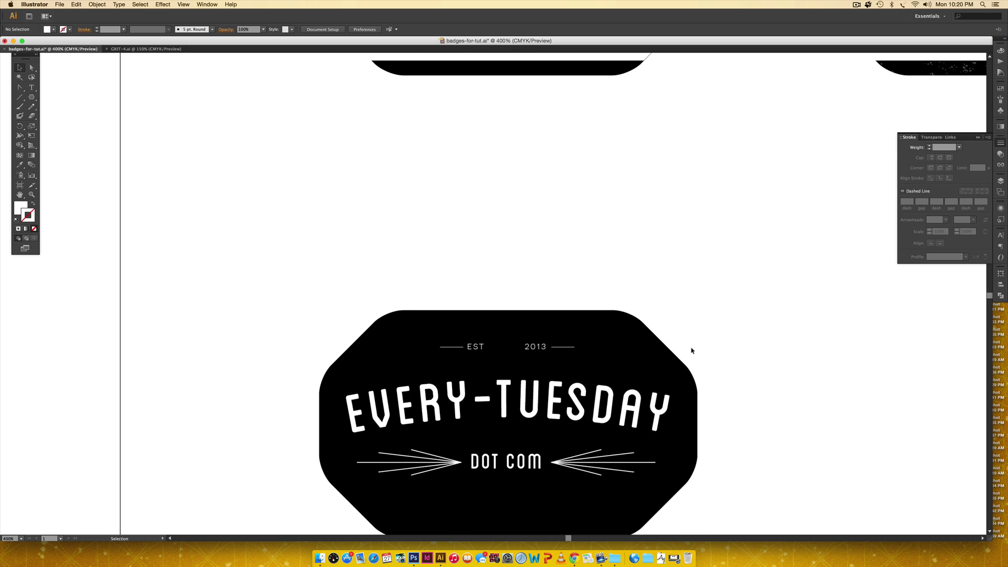
Draw a closed white arrow cursor with the Pen tool between EST and 2013 in the new badge.
key("super+equal")
key("super+equal")
key("super+equal")
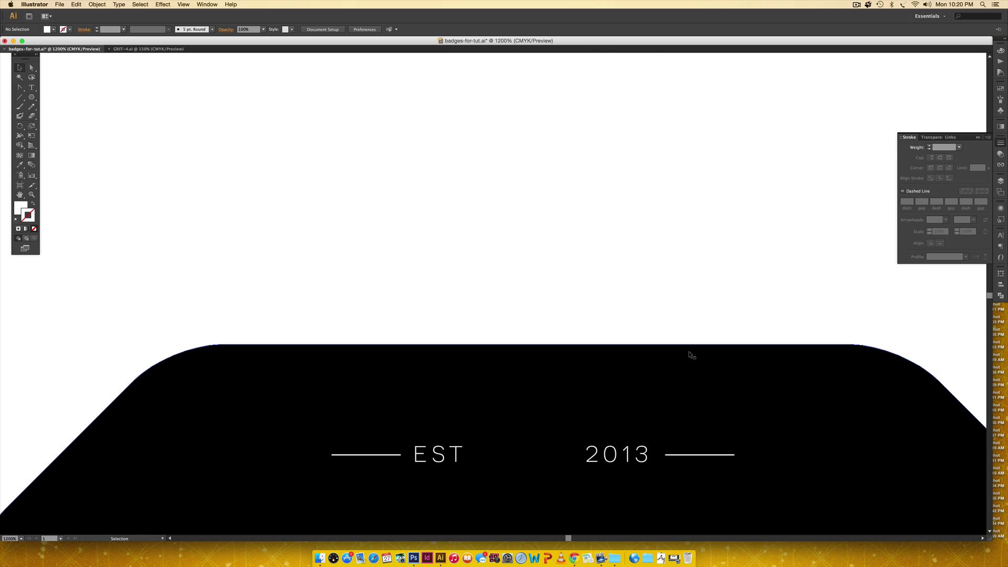
left_click_drag(547, 429, 554, 327)
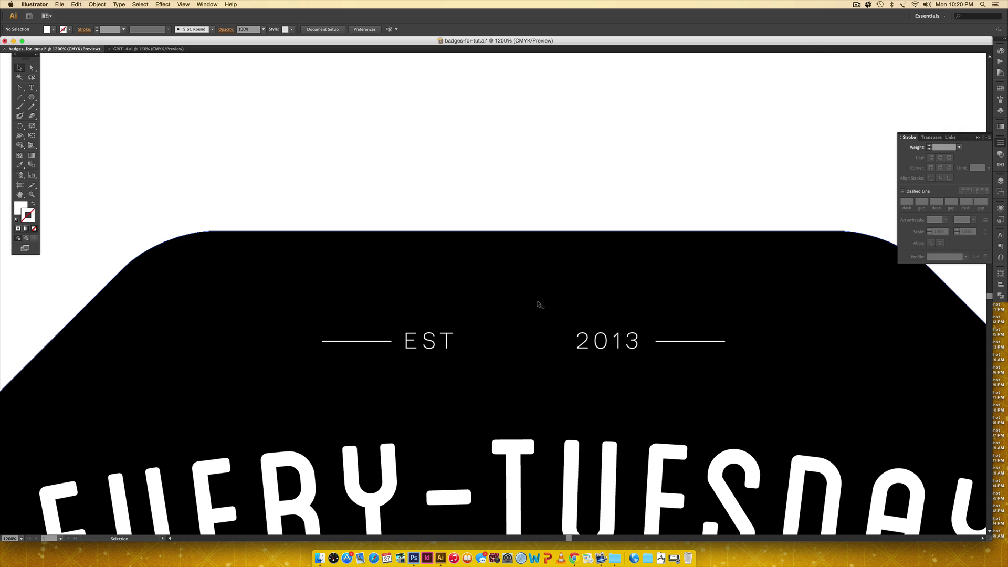
key("p")
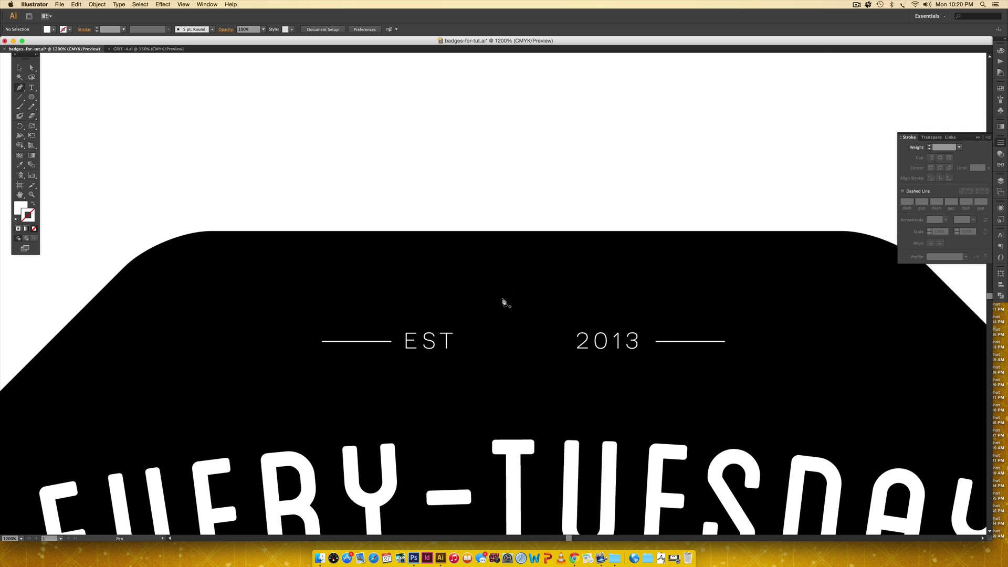
left_click(497, 308)
left_click(497, 354, "shift")
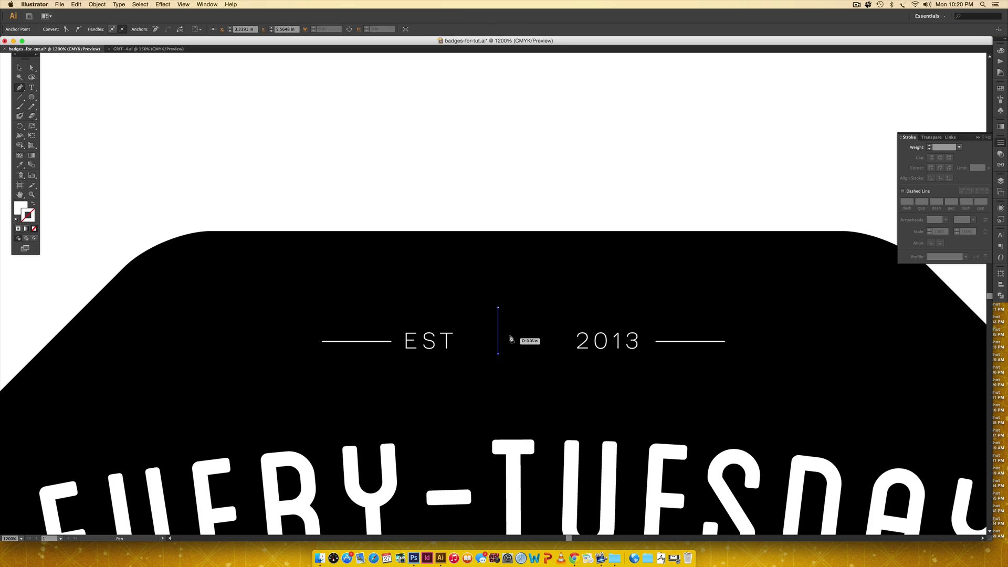
left_click(512, 338)
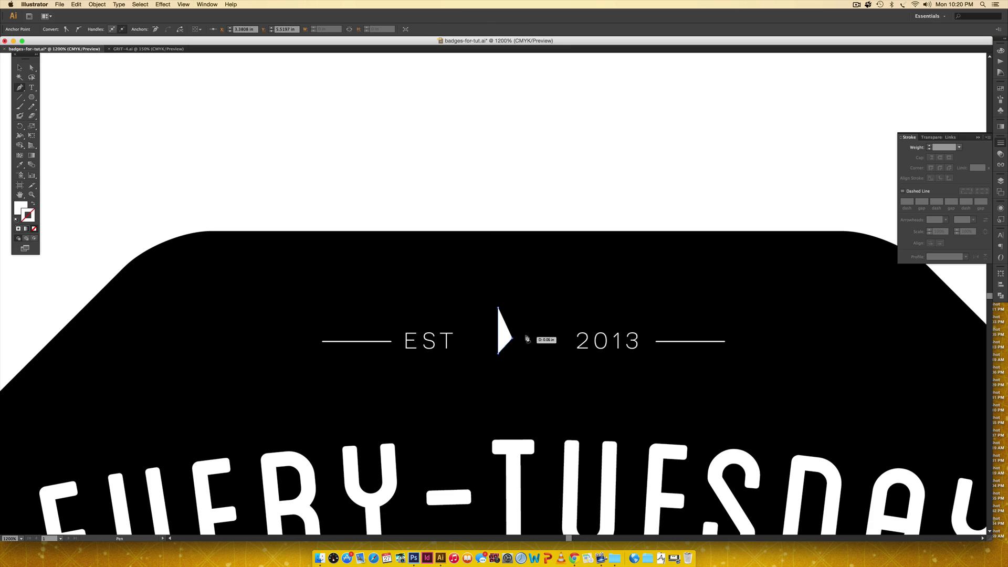
left_click(526, 357)
left_click(532, 352)
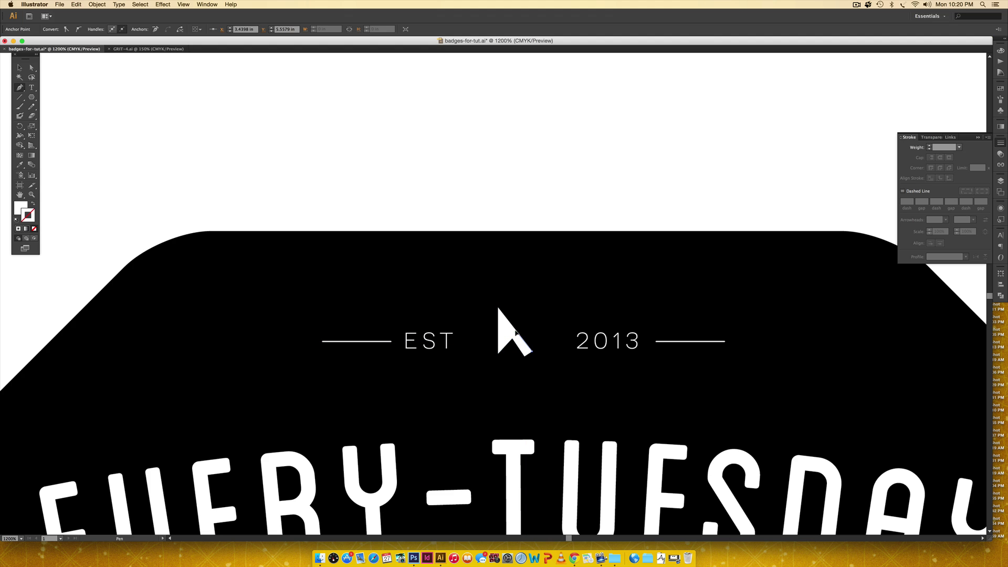
left_click(534, 331)
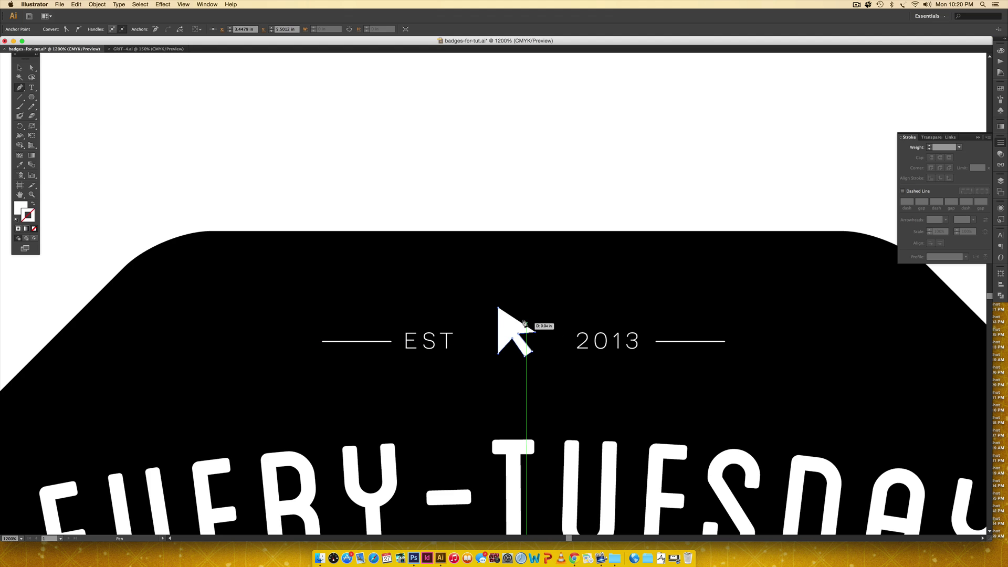
left_click(499, 308)
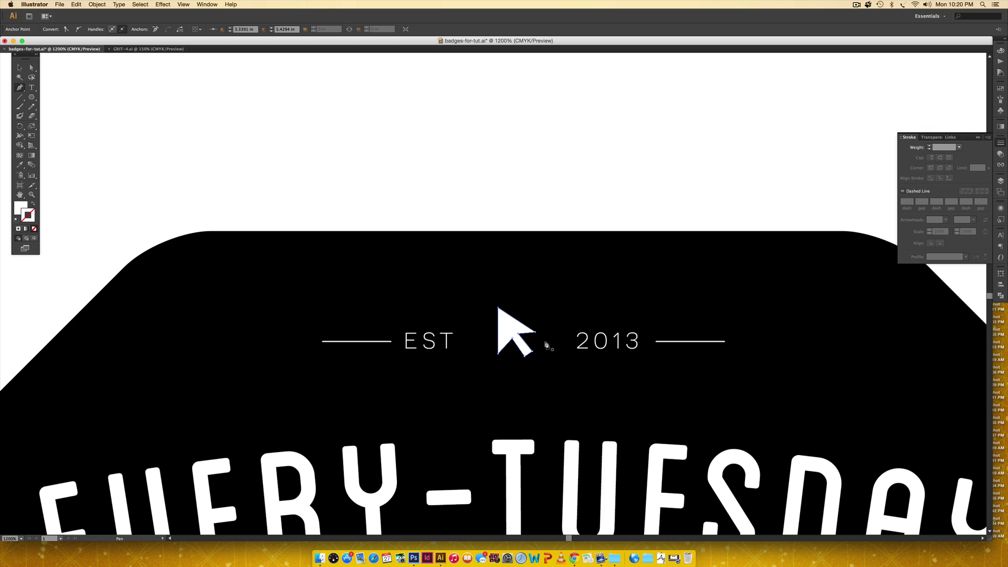
Reshape the arrow by adjusting its corner anchor points so the left edge slants inward toward its base.
key("a")
left_click_drag(535, 332, 527, 352)
left_click(562, 221)
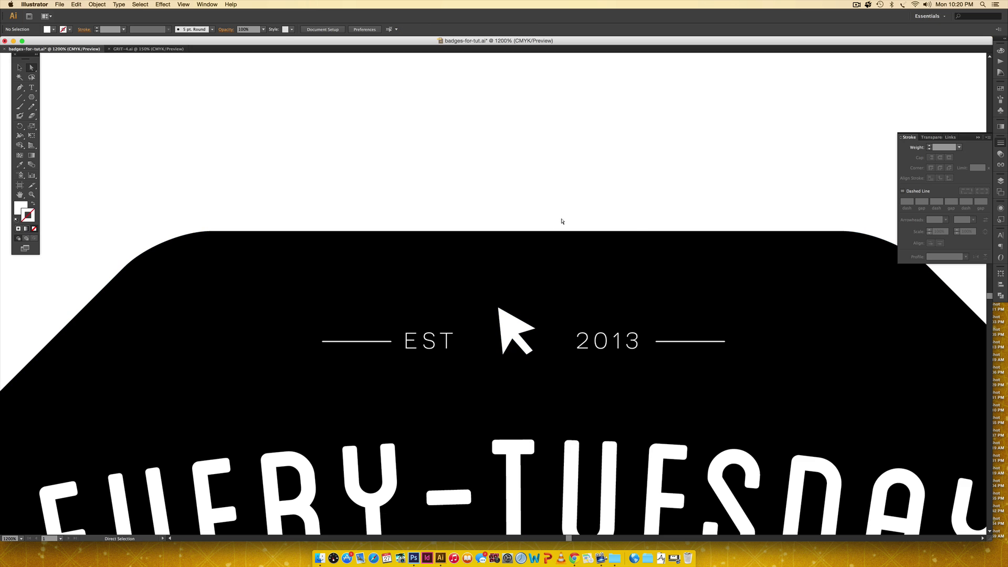
Enlarge the arrow proportionally about its center to about 0.12 by 0.15 in.
key("super+minus")
key("super+minus")
key("super+minus")
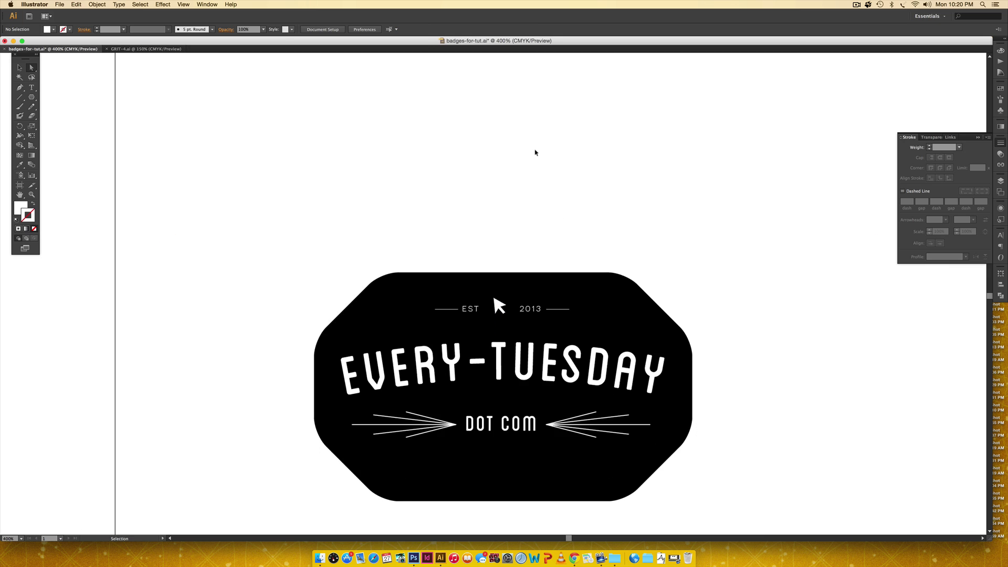
key("super+minus")
left_click(497, 298)
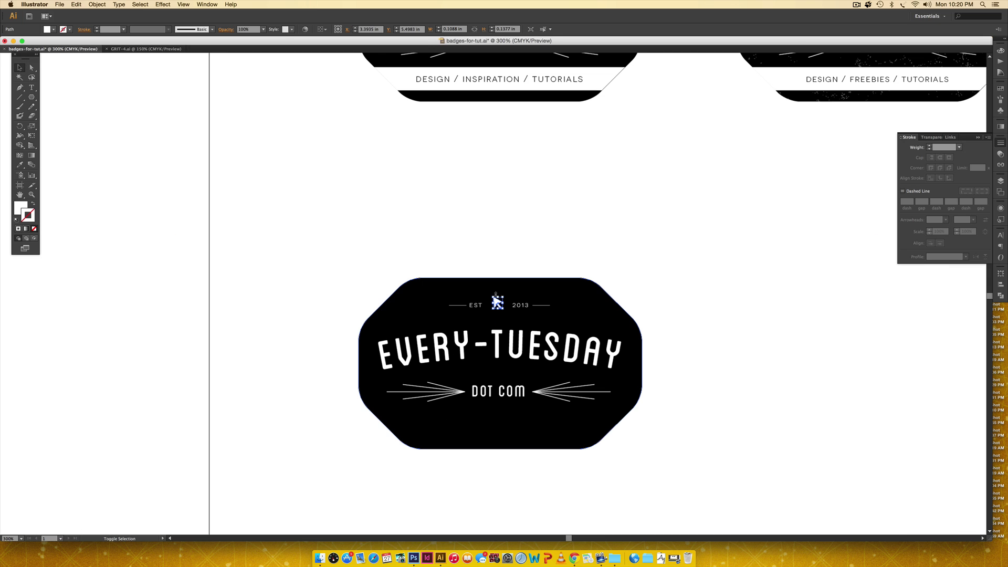
left_click_drag(496, 295, 490, 292)
left_click(625, 310)
scroll(673, 299, "right", 4)
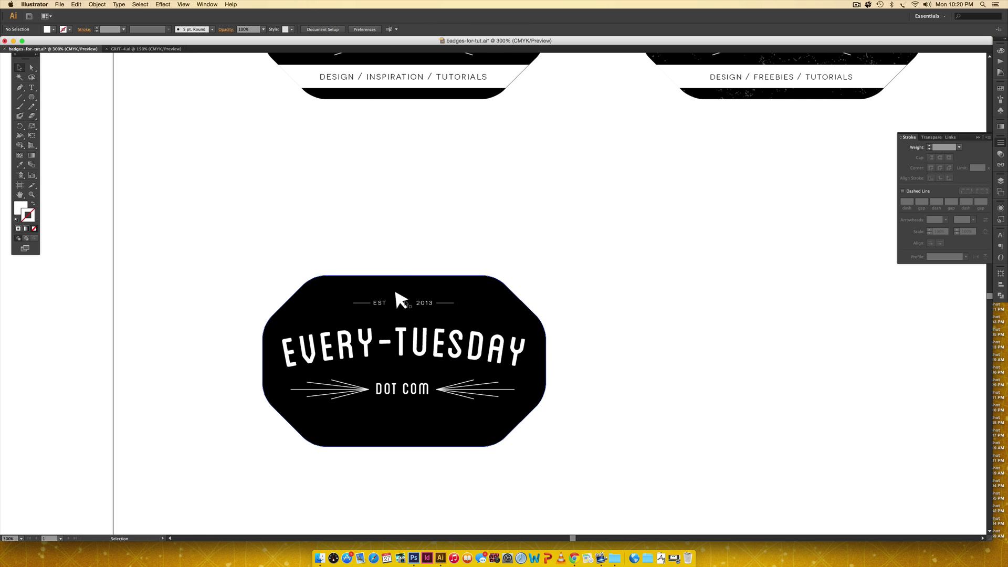
left_click(400, 300)
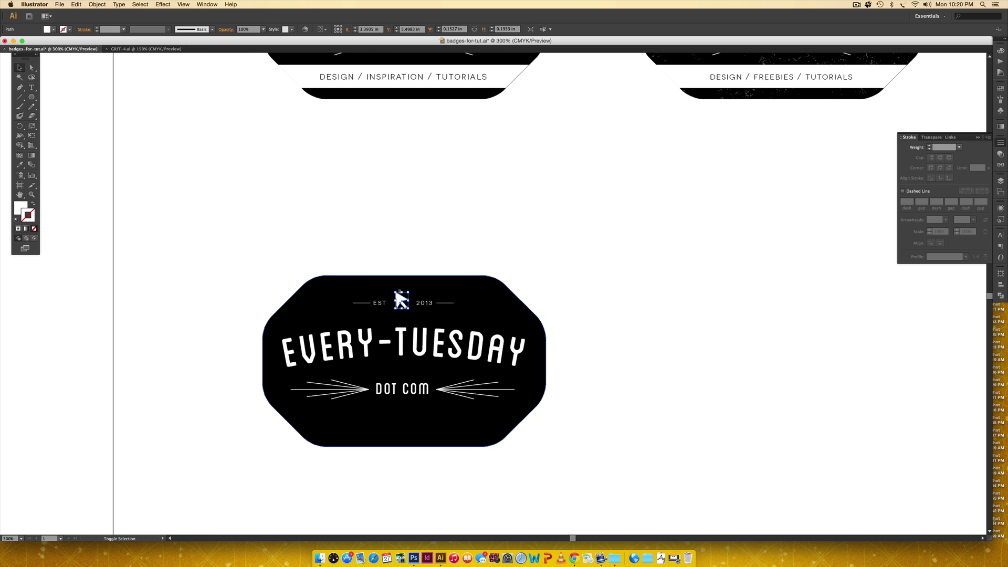
key("super+shift+a")
left_click_drag(396, 298, 513, 295)
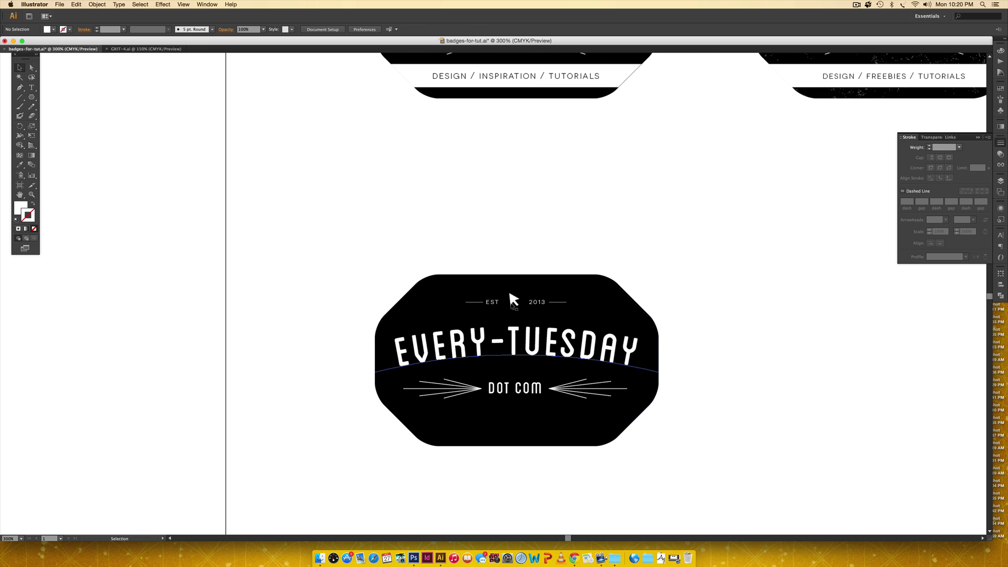
Nudge 2013 and the short line beside it slightly inward toward the arrow.
left_click(536, 303)
key("Left")
key("Left")
key("Left")
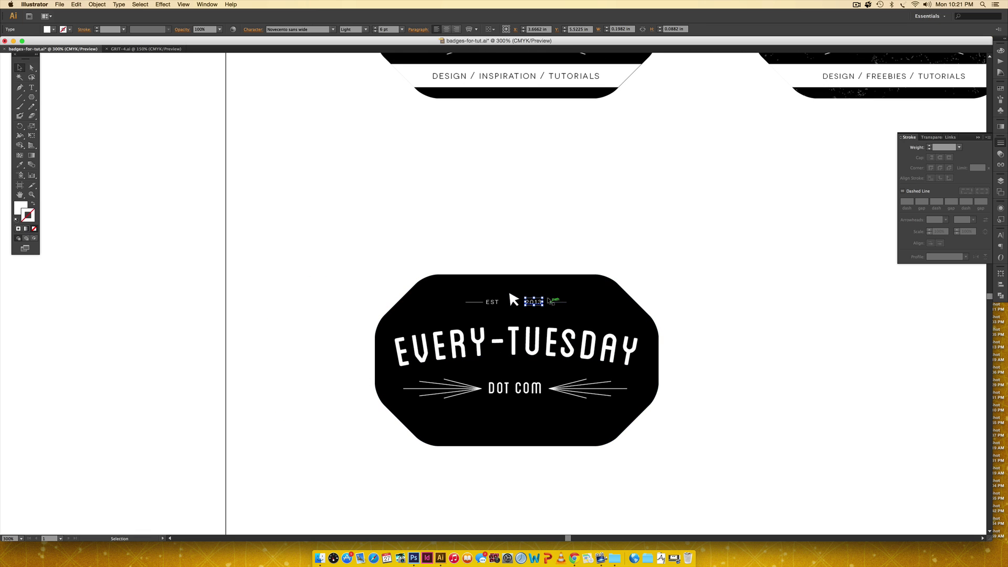
left_click(549, 303)
key("Left")
key("Left")
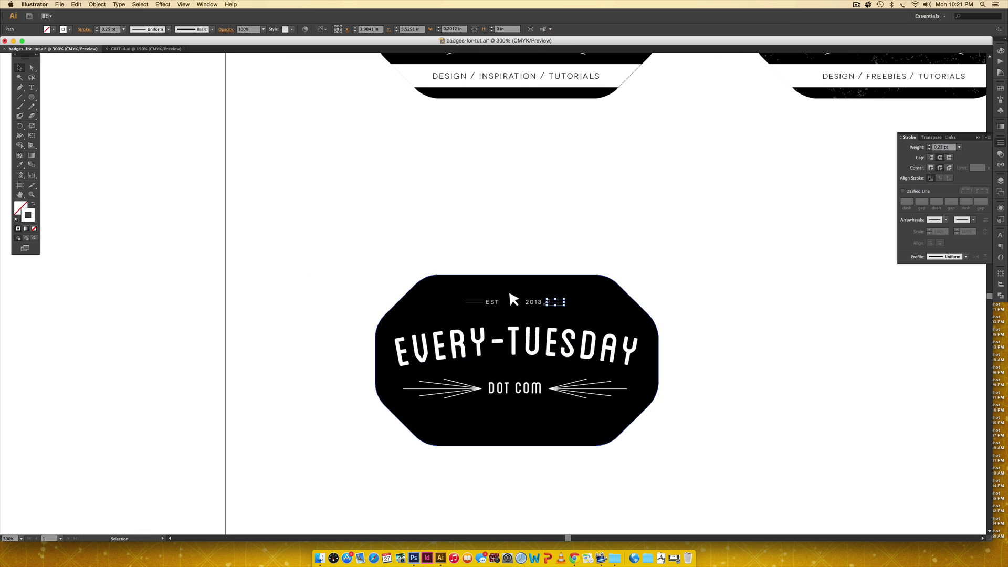
Nudge EST and its short line together slightly inward toward the arrow.
left_click(494, 304)
left_click(474, 302, "shift")
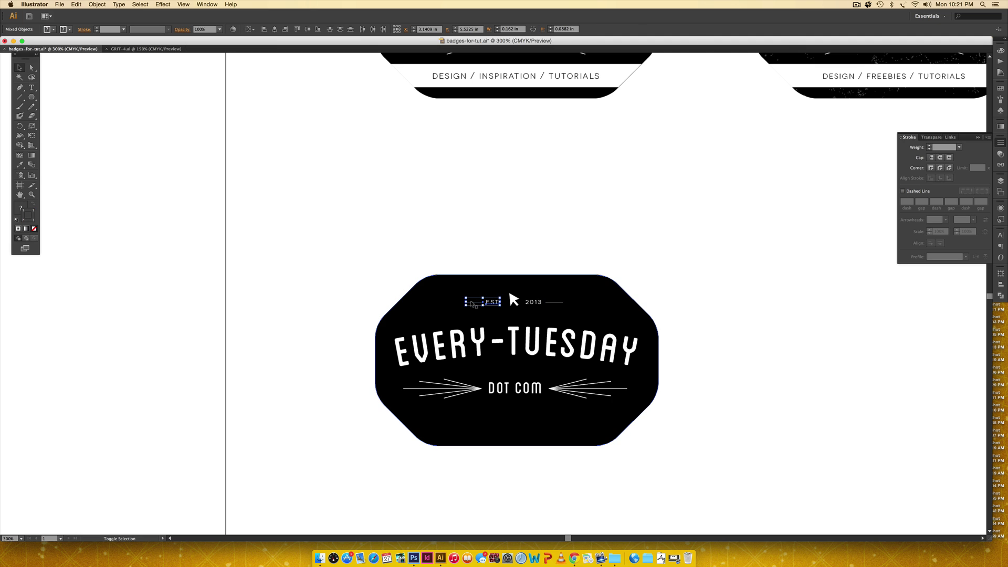
key("Right")
key("Right")
left_click(572, 221)
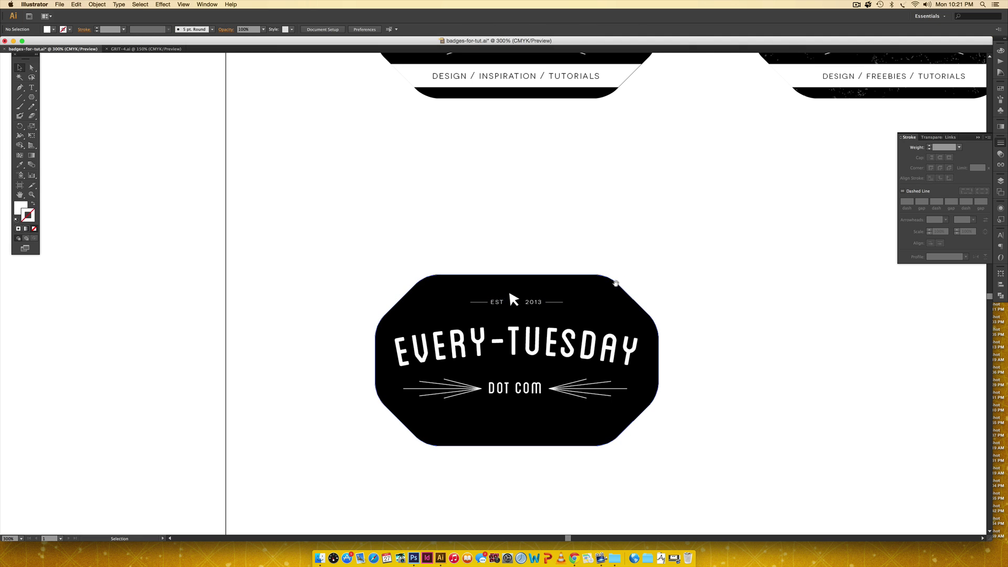
Compare the new badge's arrow and lower area with the finished badge and its white tagline band.
scroll(511, 295, "down", 2)
scroll(511, 295, "left", 3)
left_click(555, 271)
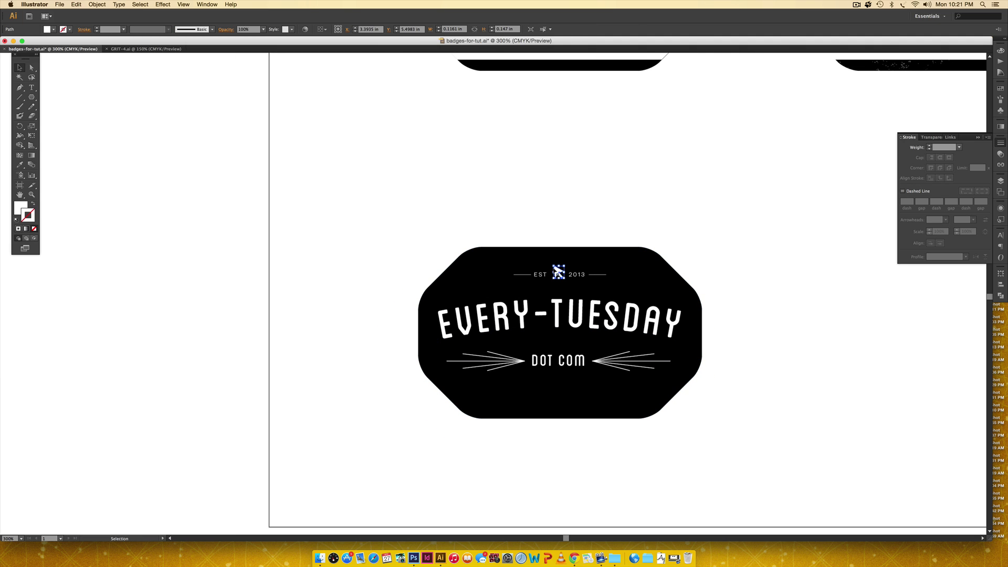
left_click(718, 155)
scroll(709, 360, "down", 5)
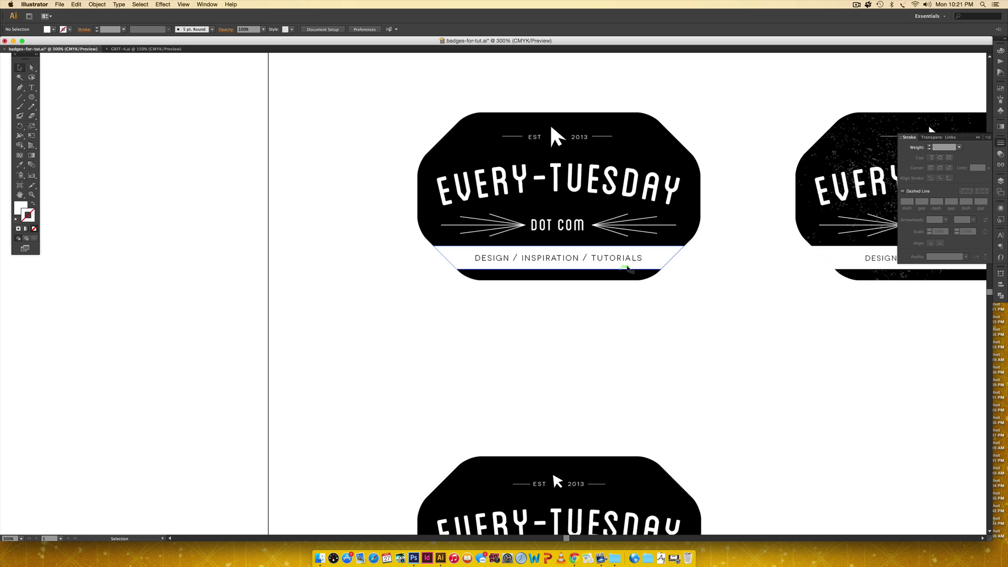
scroll(682, 368, "down", 8)
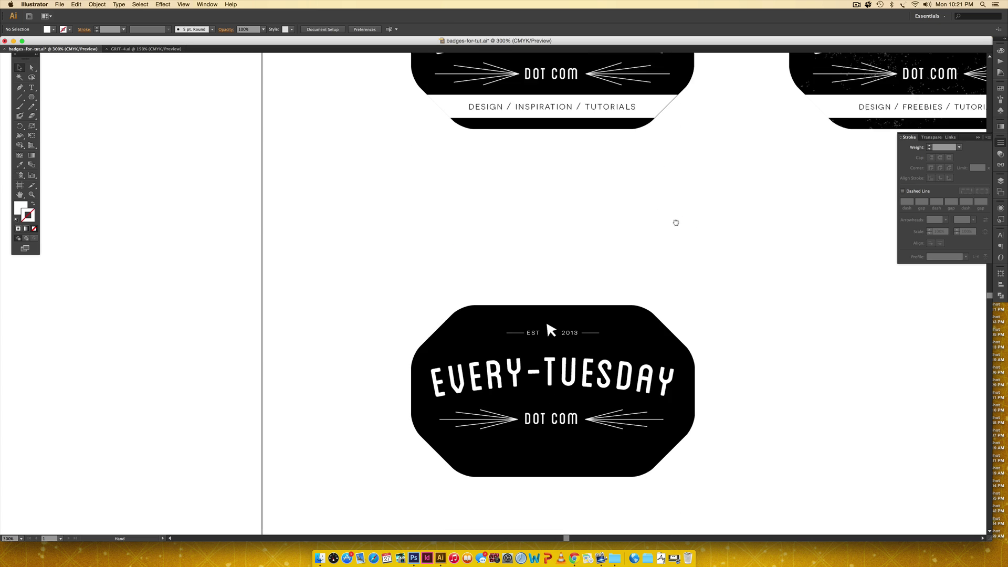
Draw a white rectangle about 3.27 by 0.23 in across the badge's lower part and nudge it upward, centered on the badge.
left_click_drag(332, 221, 935, 514)
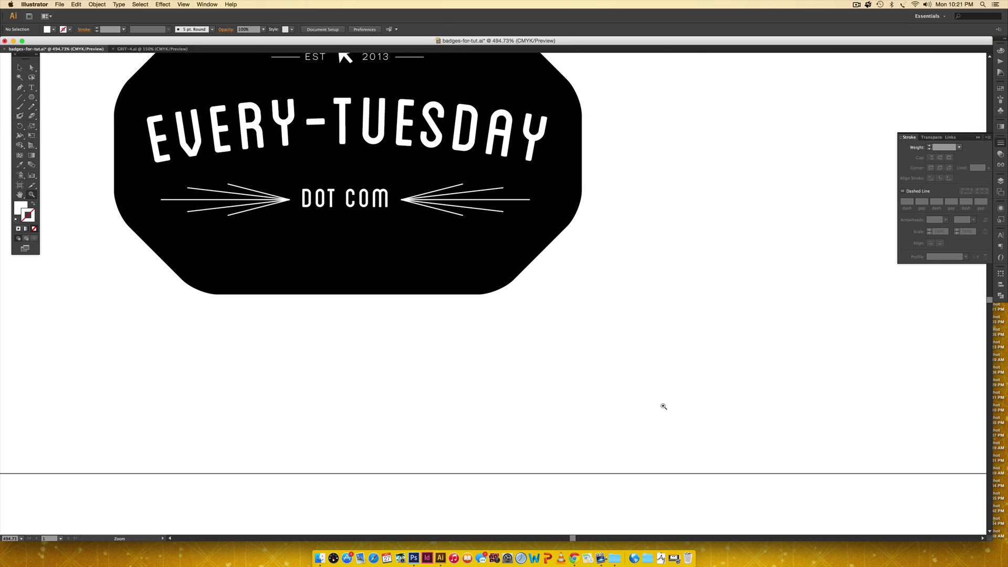
left_click_drag(631, 350, 864, 481)
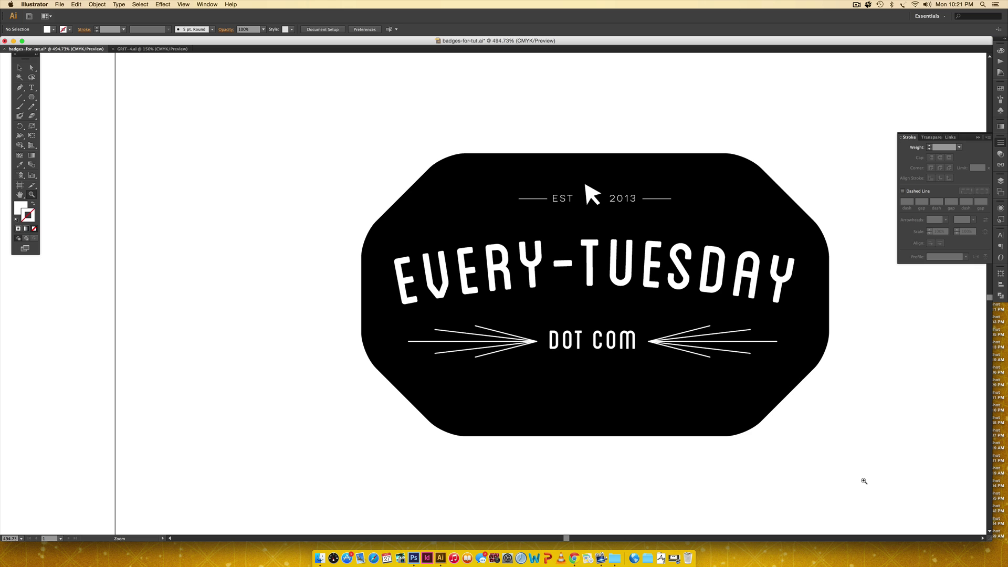
key("m")
left_click_drag(364, 389, 822, 421)
key("v")
key("Up")
key("Up")
key("Up")
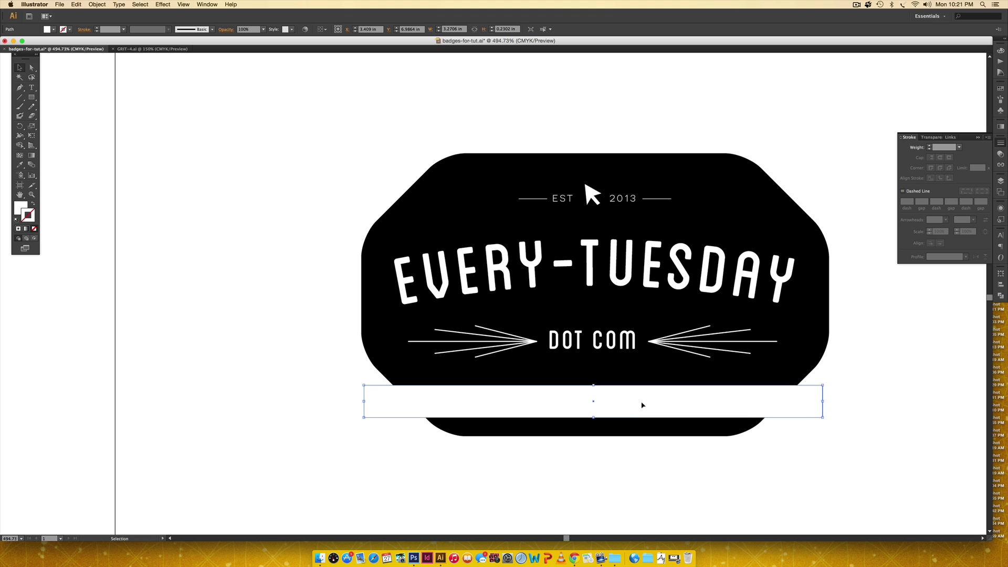
key("Up")
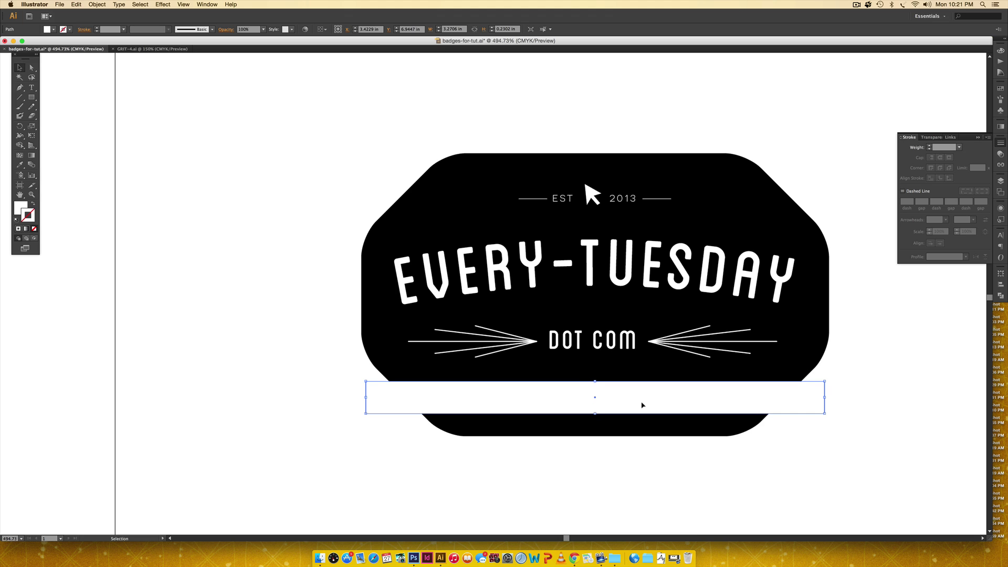
Give the rectangle a cyan fill and no stroke.
left_click(1001, 89)
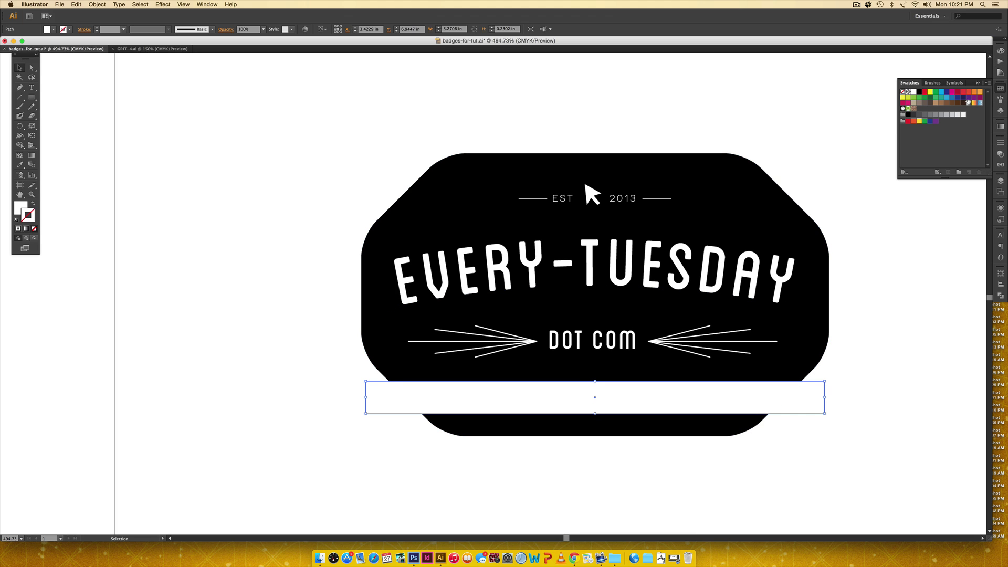
left_click(942, 93)
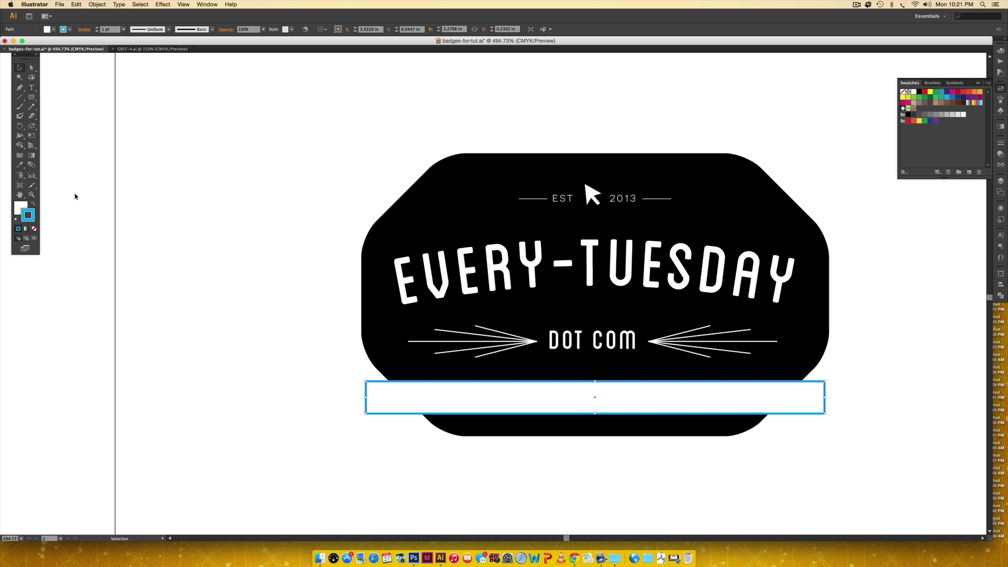
left_click(33, 204)
left_click(33, 229)
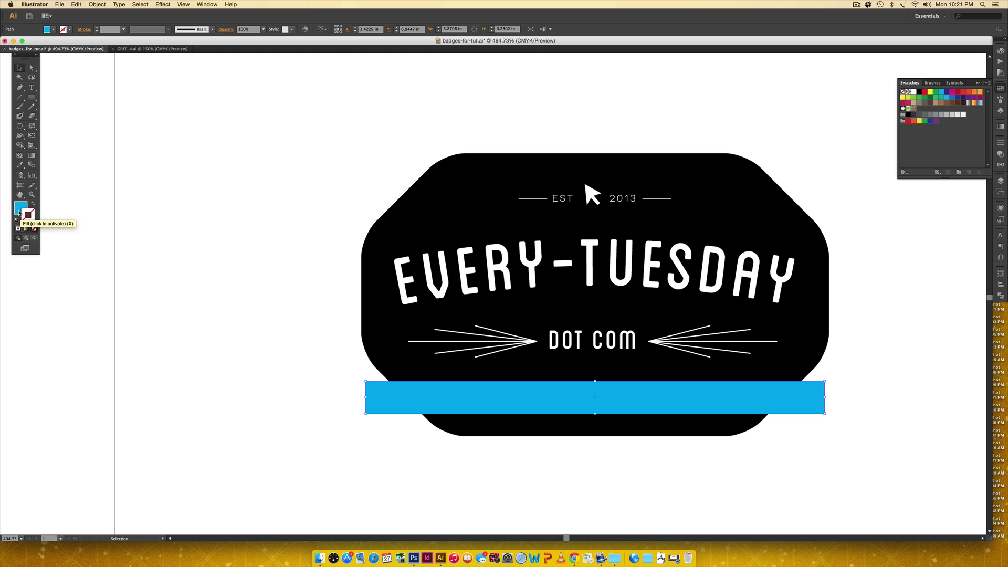
Select the cyan rectangle together with the black badge shape and split them with Pathfinder Divide.
key("space")
left_click_drag(904, 429, 859, 431)
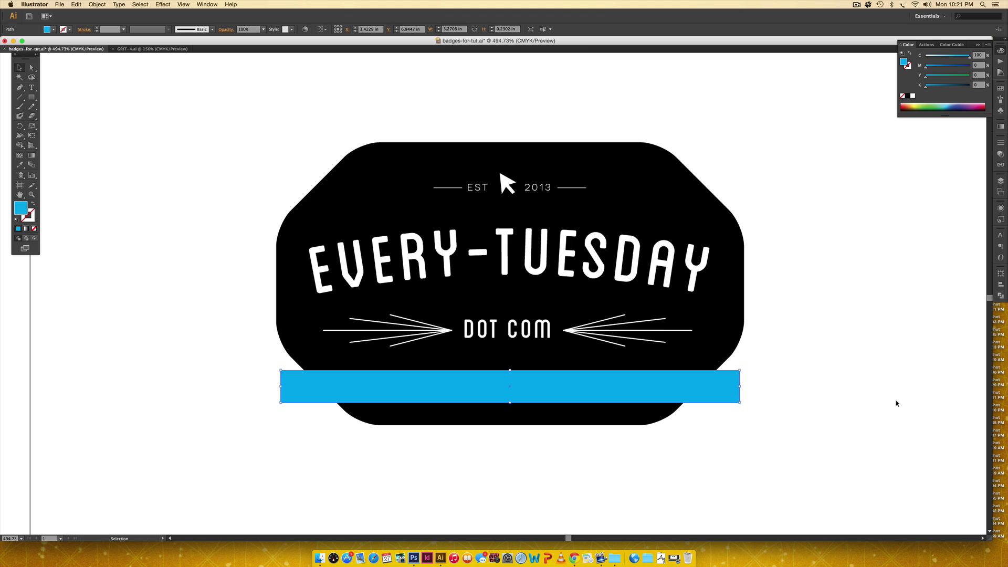
left_click(648, 157, "shift")
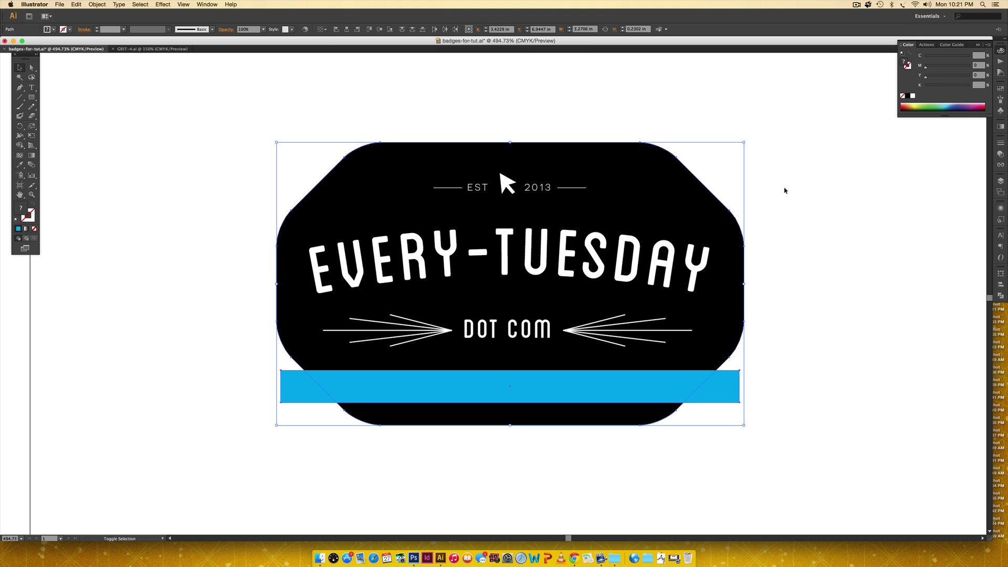
left_click(1001, 295)
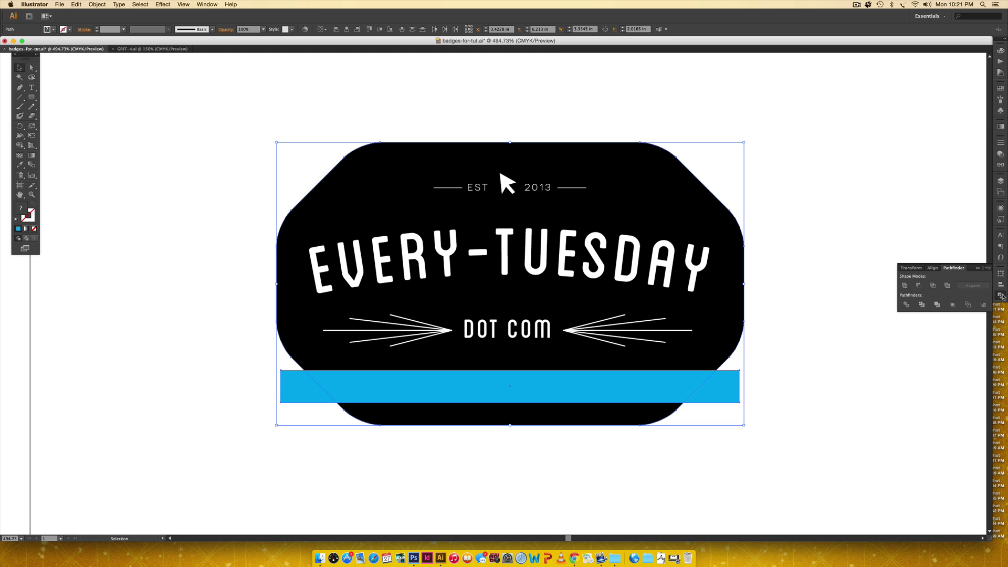
left_click(207, 4)
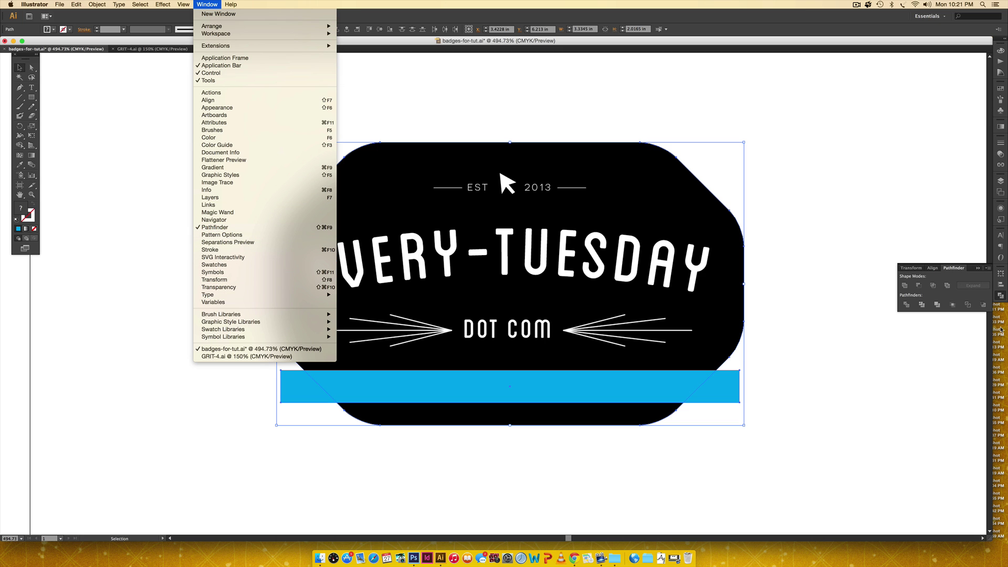
left_click(946, 357)
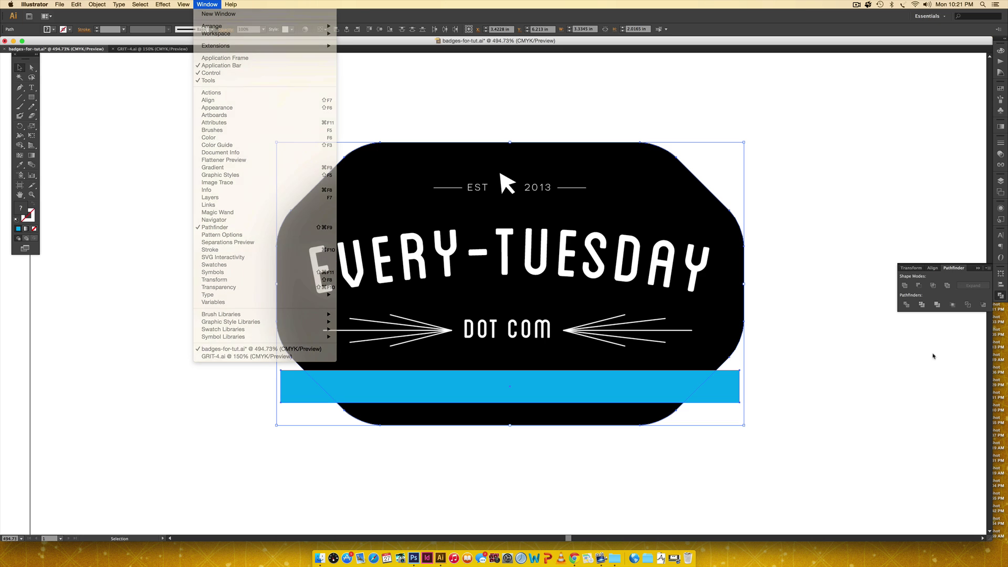
left_click(907, 306)
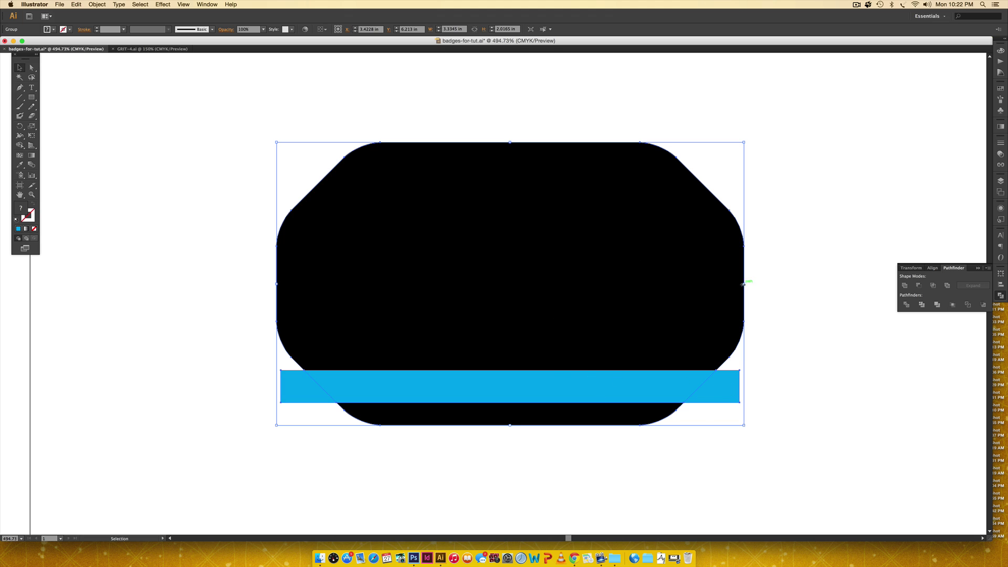
Ungroup the divided shapes and delete the two cyan ends that extend beyond the badge outline.
left_click(807, 361)
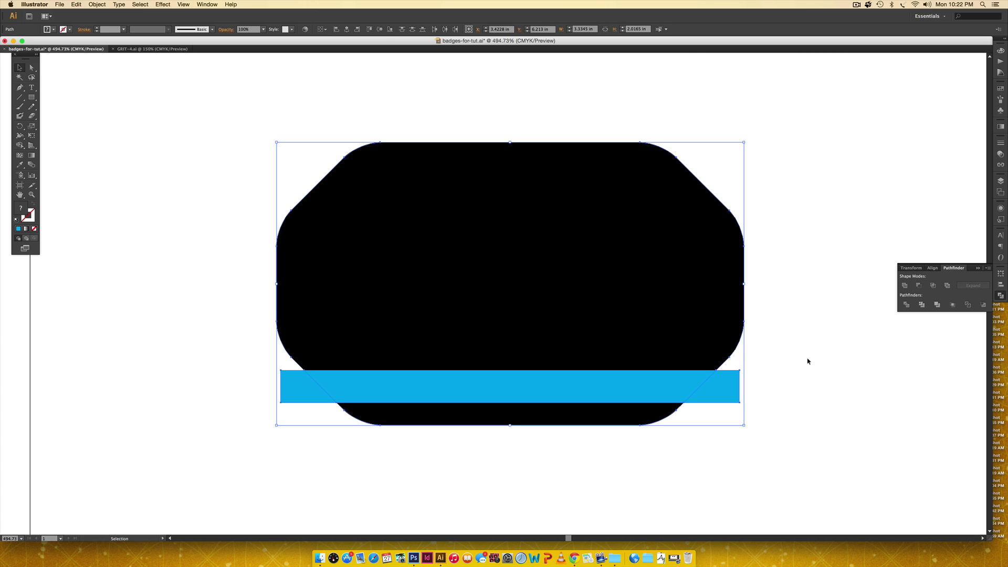
left_click(720, 391, "alt")
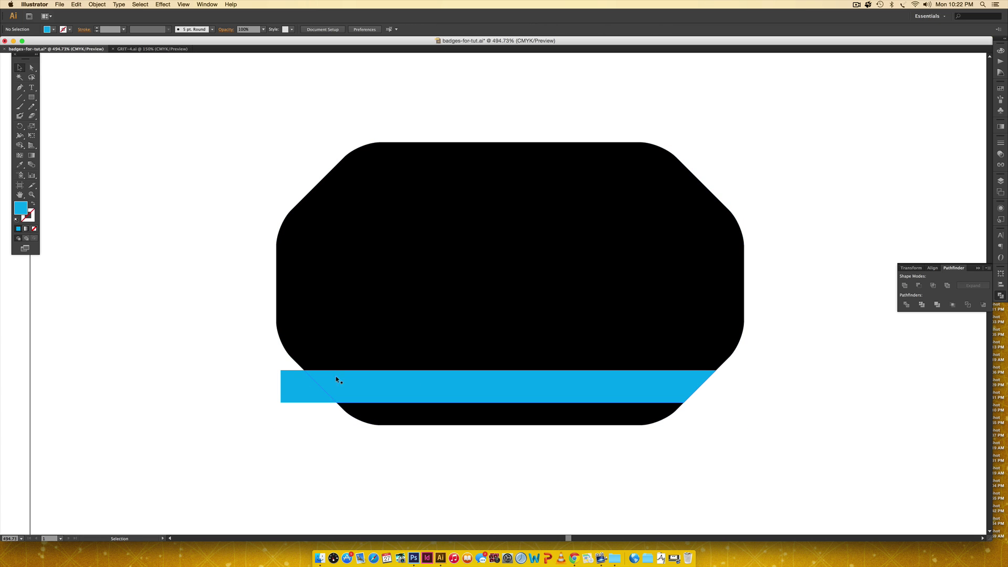
left_click(294, 382, "alt")
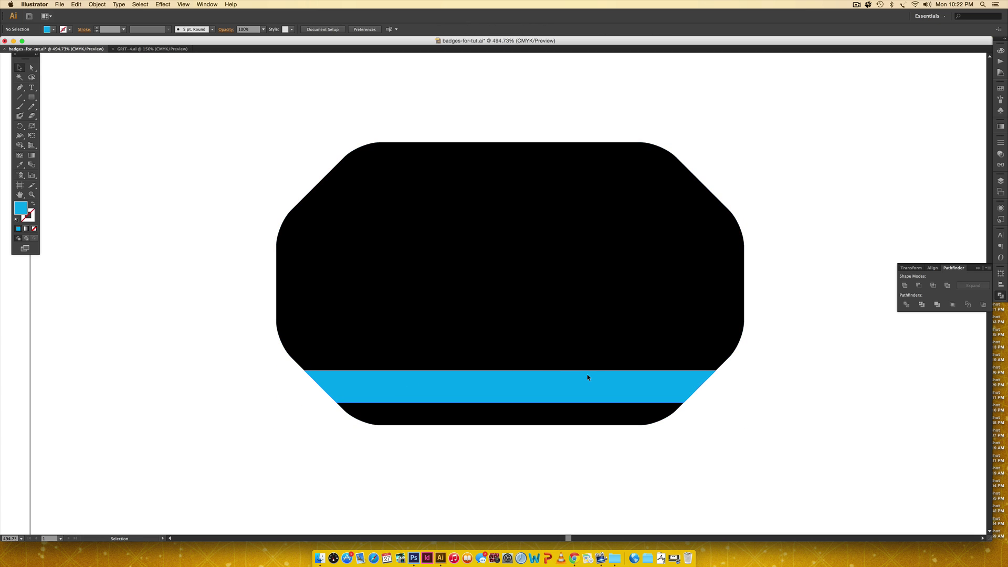
Change the trimmed cyan band's fill to white and deselect it.
left_click(1001, 51)
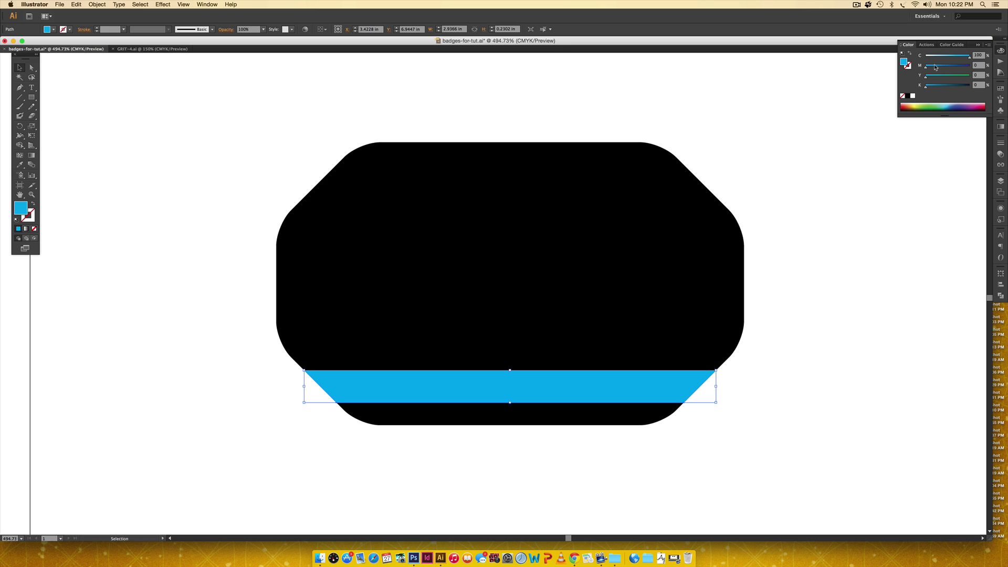
left_click(913, 96)
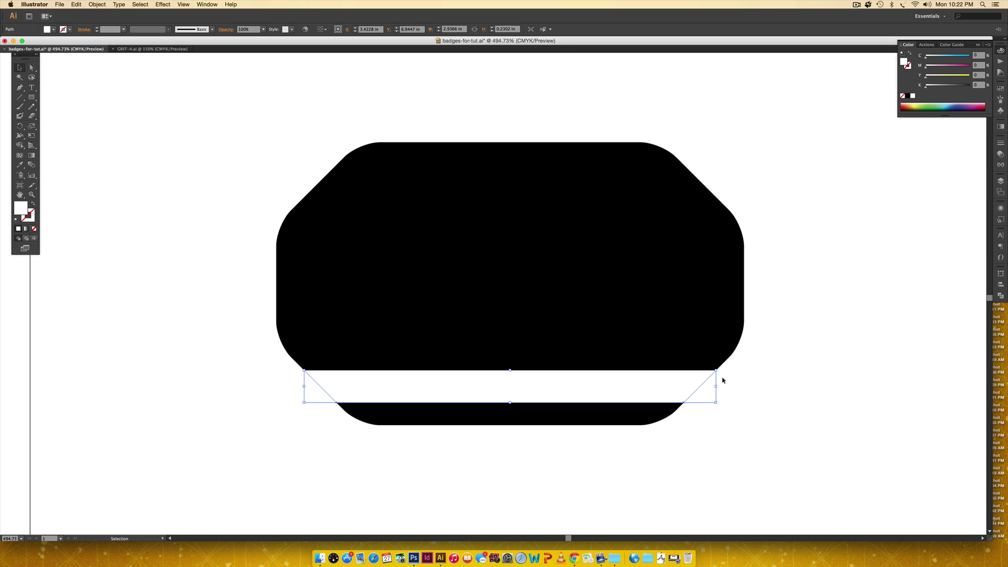
left_click(843, 357)
Group the large black badge piece with the small black piece below the white band.
left_click(671, 341)
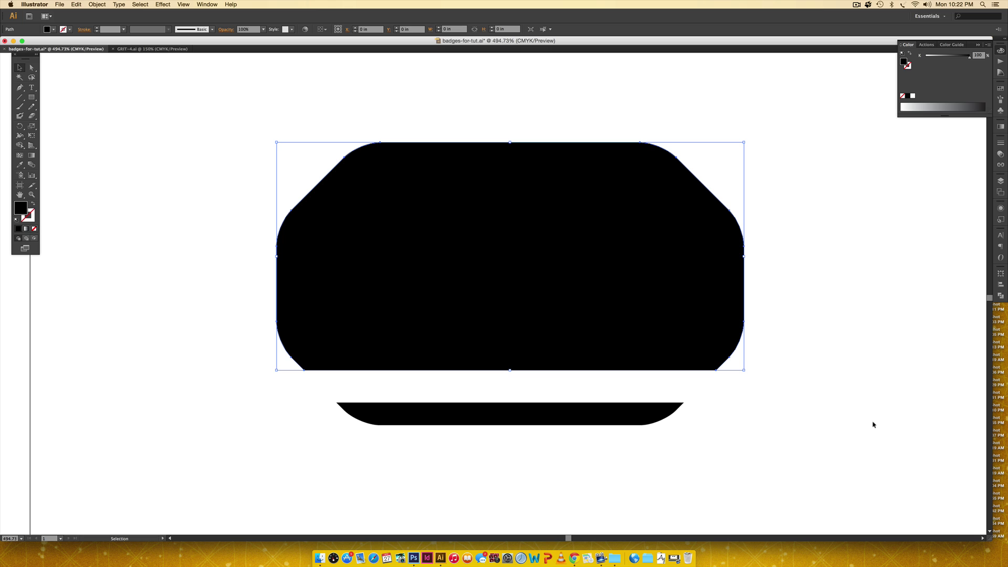
left_click(634, 417, "shift")
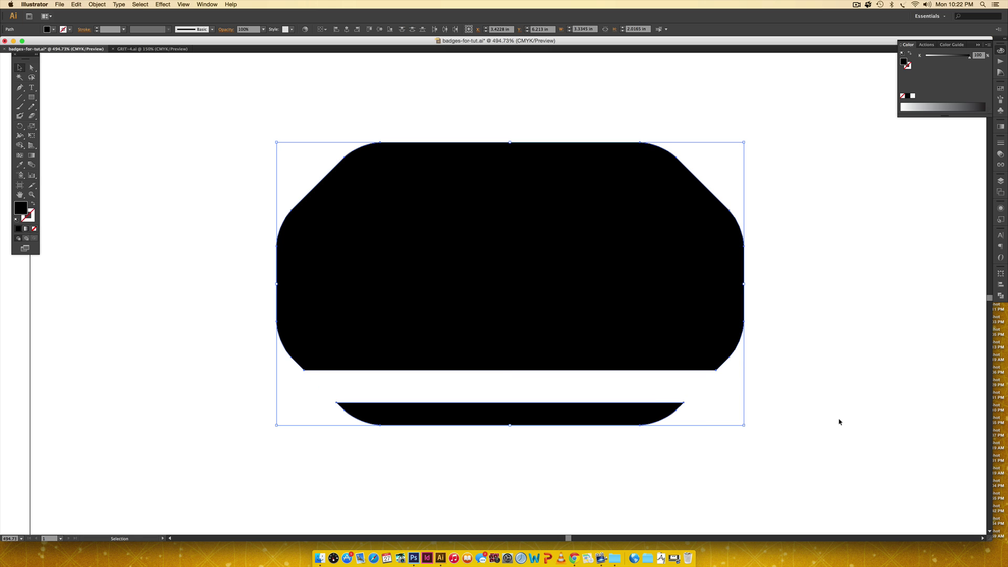
key("super+g")
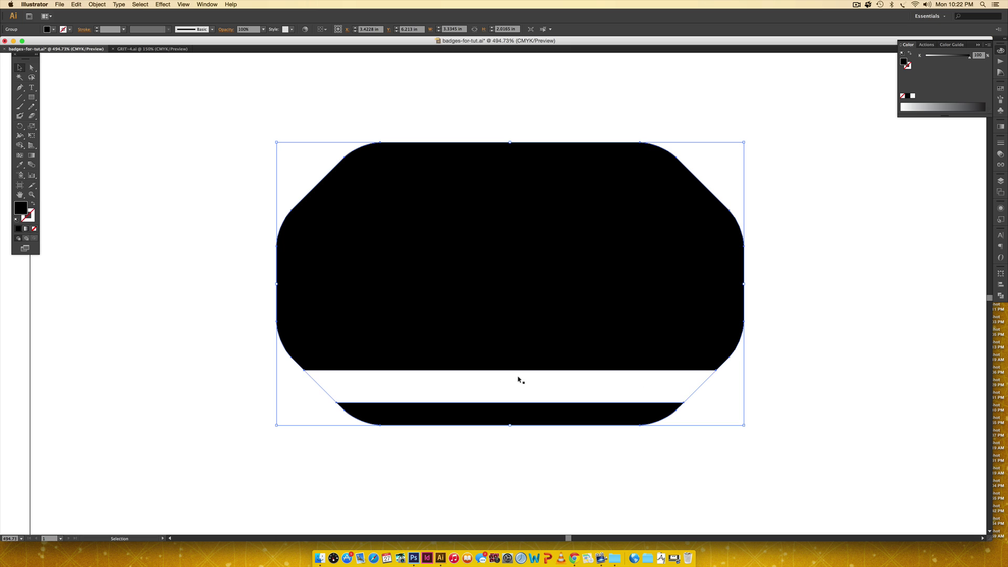
Send the grouped black pieces and the white band to the back, behind the lettering and ornaments.
left_click(596, 390, "shift")
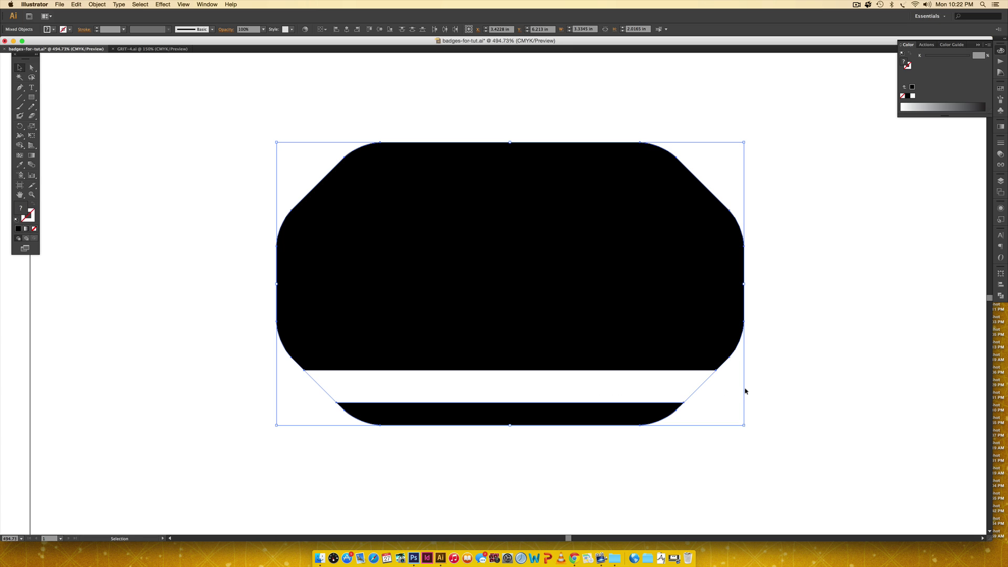
right_click(693, 286)
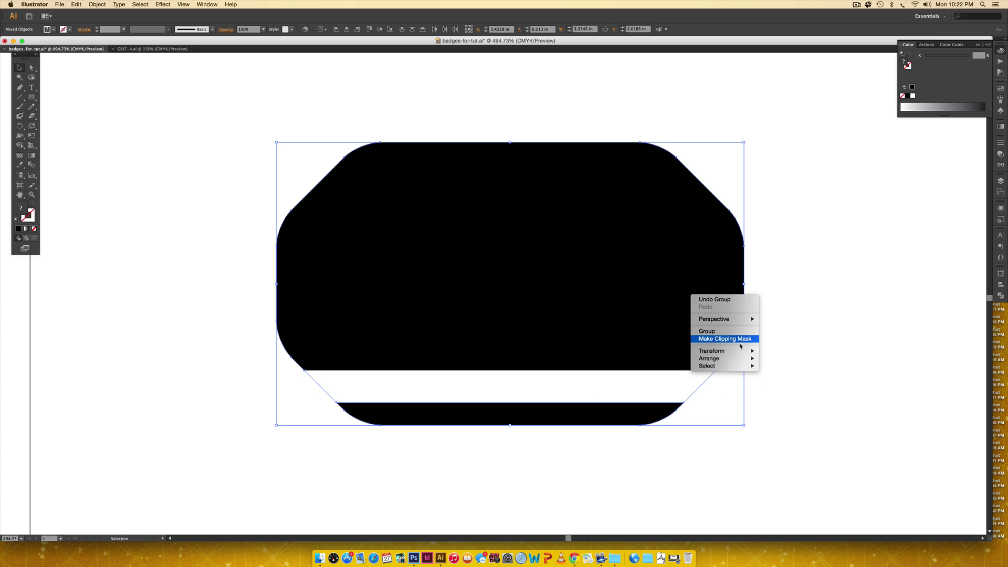
mouse_move(741, 352)
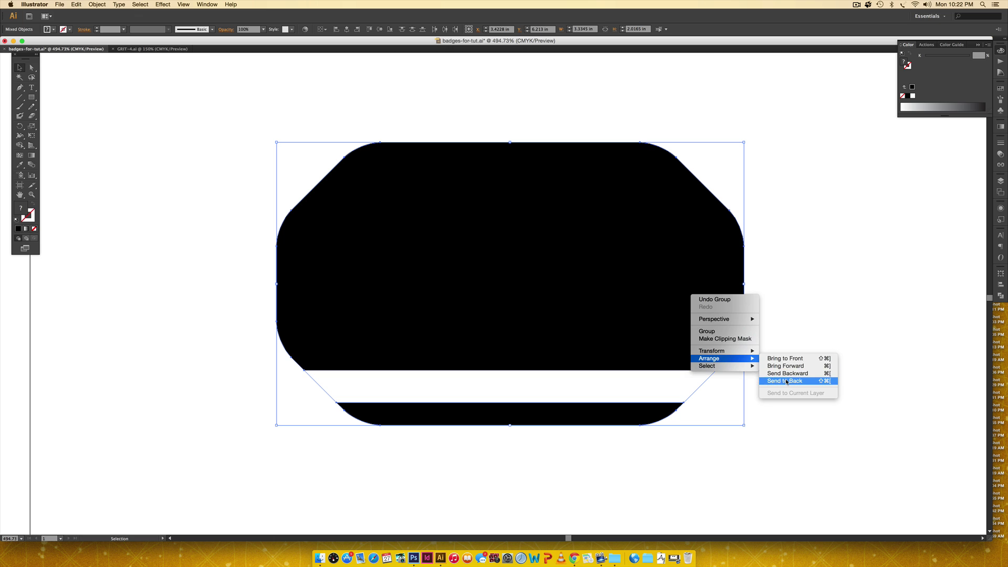
left_click(785, 381)
left_click(839, 378)
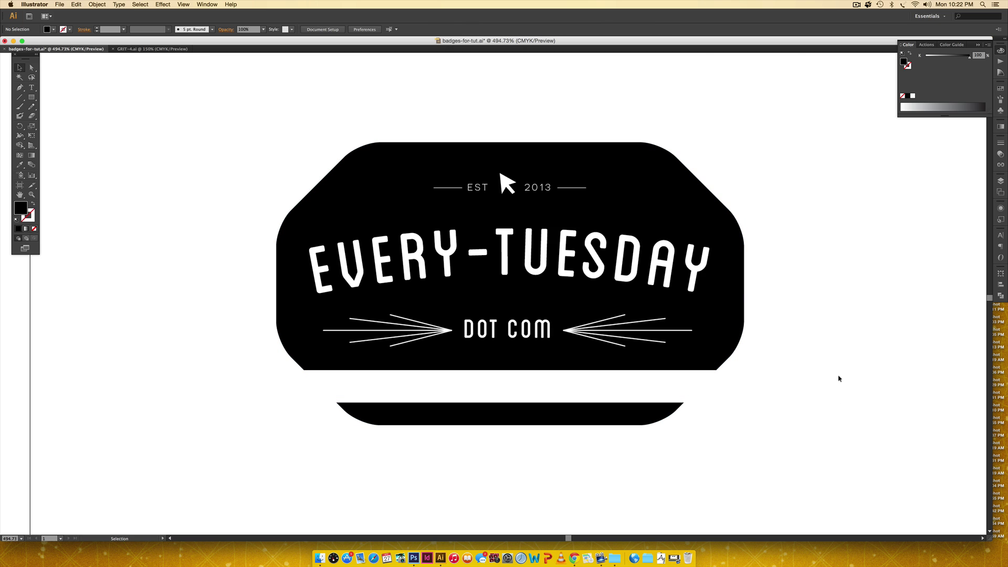
Show the finished badge tagline's character settings and place a copy of DESIGN / INSPIRATION / TUTORIALS in the new badge's white band.
left_click_drag(619, 235, 715, 235)
key("super+minus")
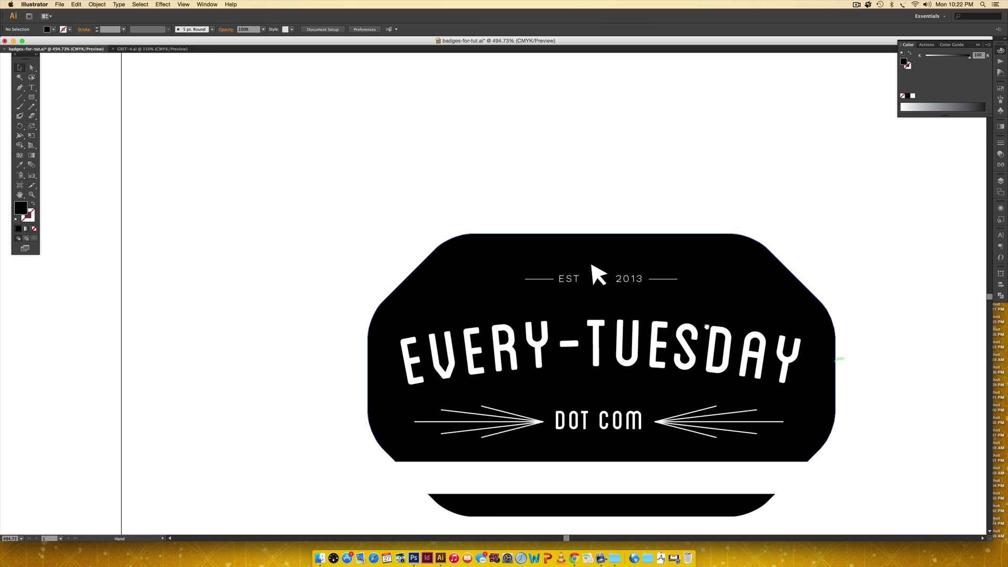
key("super+minus")
key("super+minus")
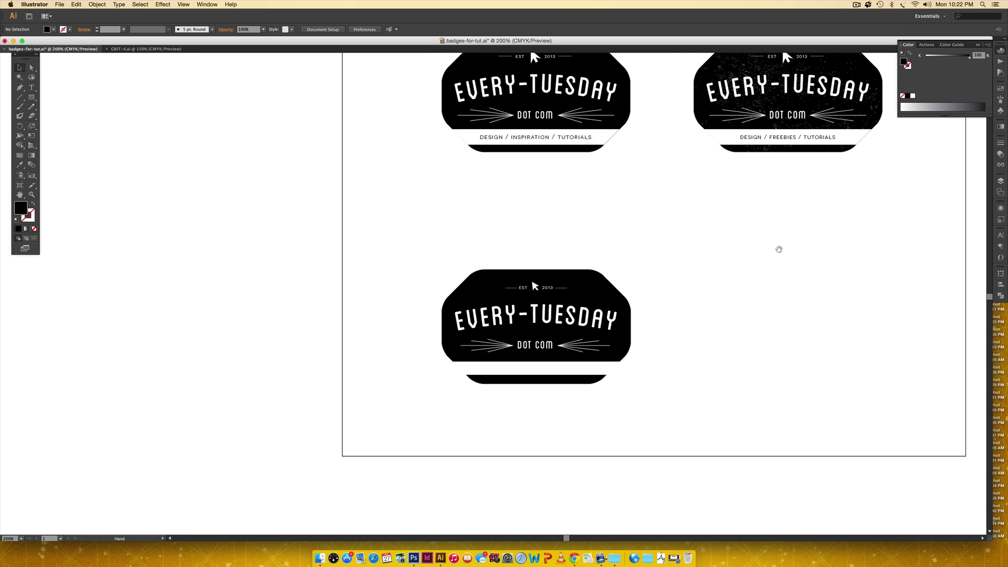
left_click(567, 180)
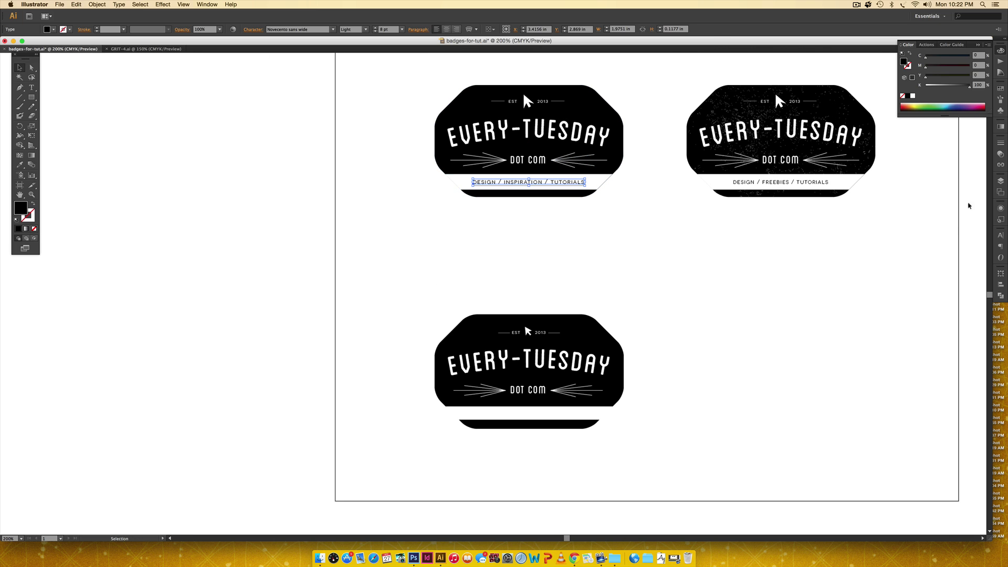
left_click(1002, 235)
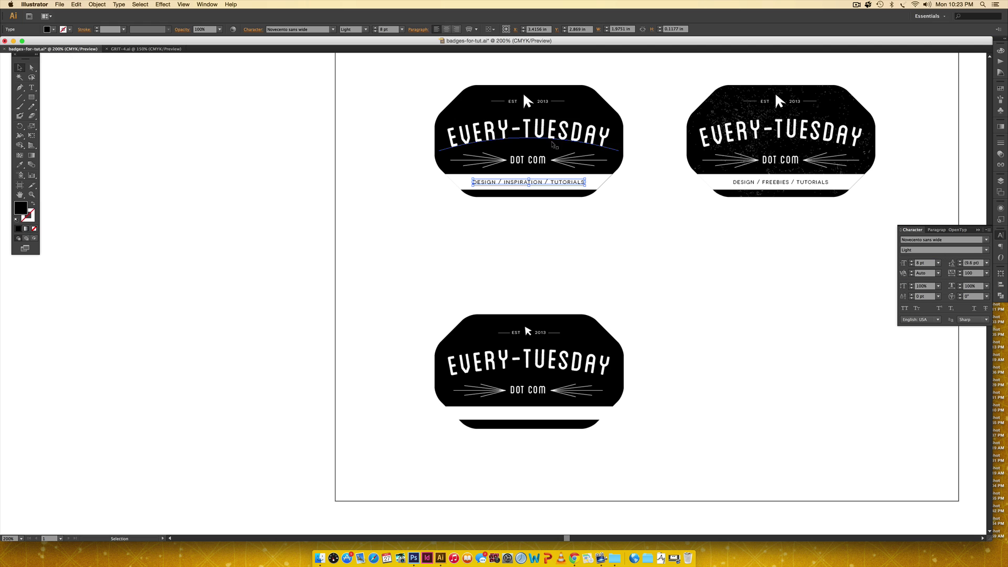
left_click_drag(573, 184, 591, 414)
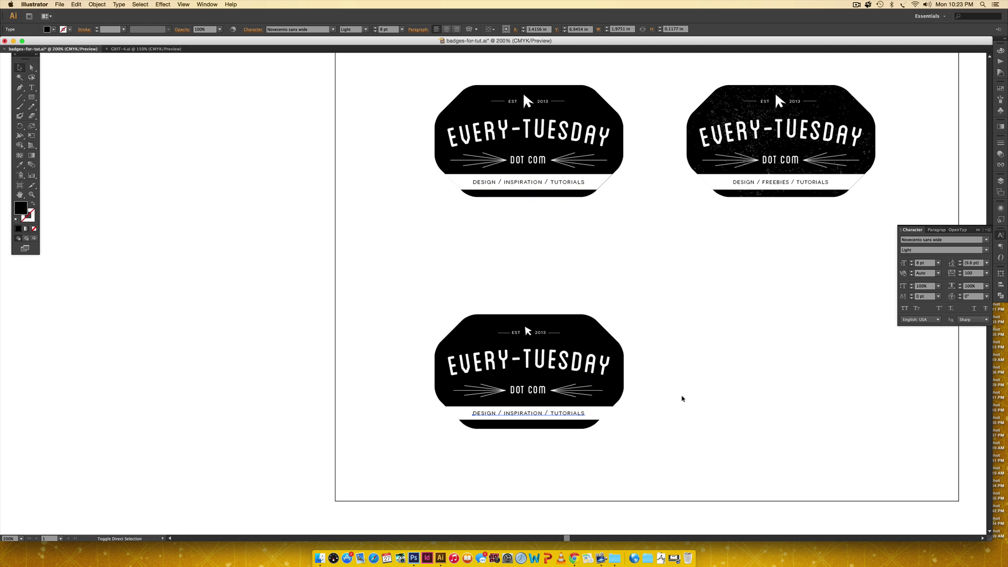
Center the tagline horizontally on the new badge, keeping the badge as the key object.
key("super+equal")
left_click_drag(740, 436, 591, 297)
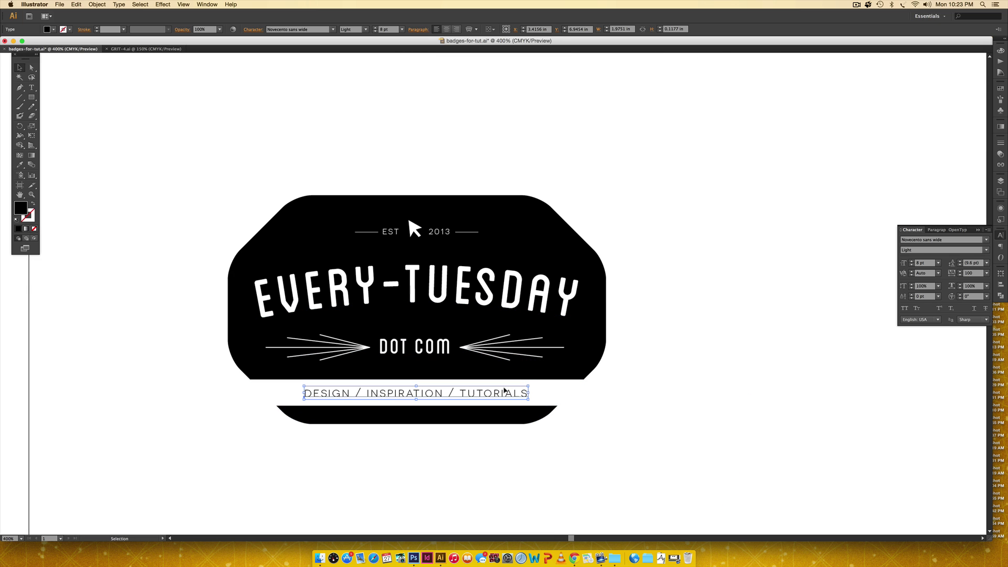
left_click(535, 205, "shift")
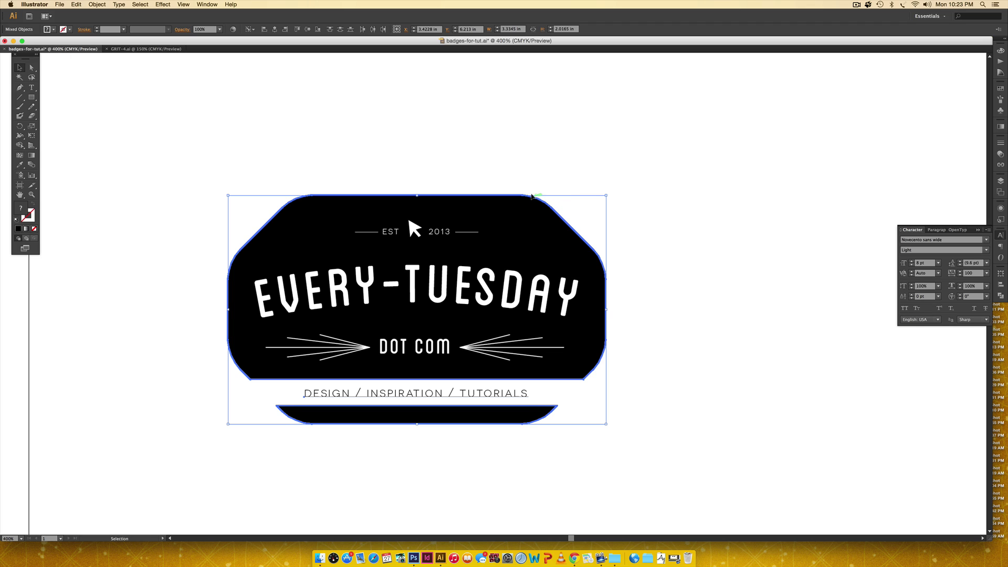
left_click(275, 30)
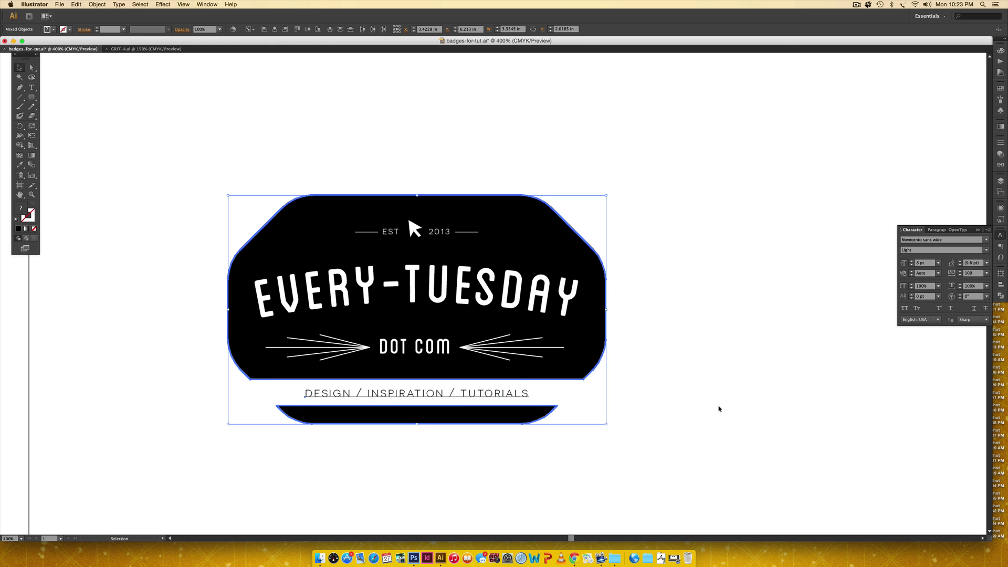
left_click(704, 416)
Move the new badge up closer to the finished one and duplicate it beside itself, beneath the textured badge.
key("super+minus")
scroll(625, 288, "left", 2)
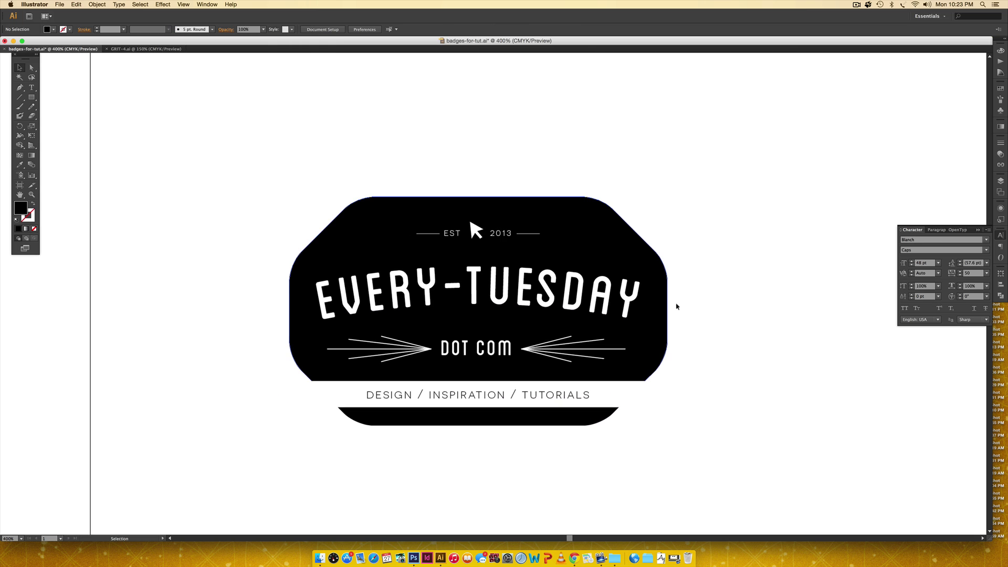
key("super+minus")
key("super+minus")
scroll(675, 315, "up", 2)
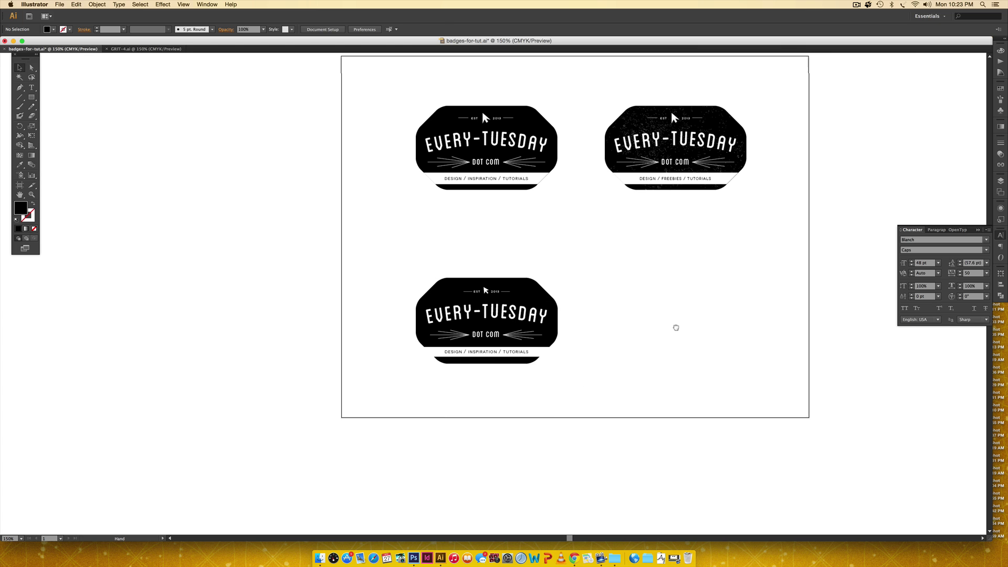
left_click_drag(405, 248, 556, 383)
left_click_drag(523, 323, 709, 282)
left_click(729, 244)
scroll(763, 243, "right", 5)
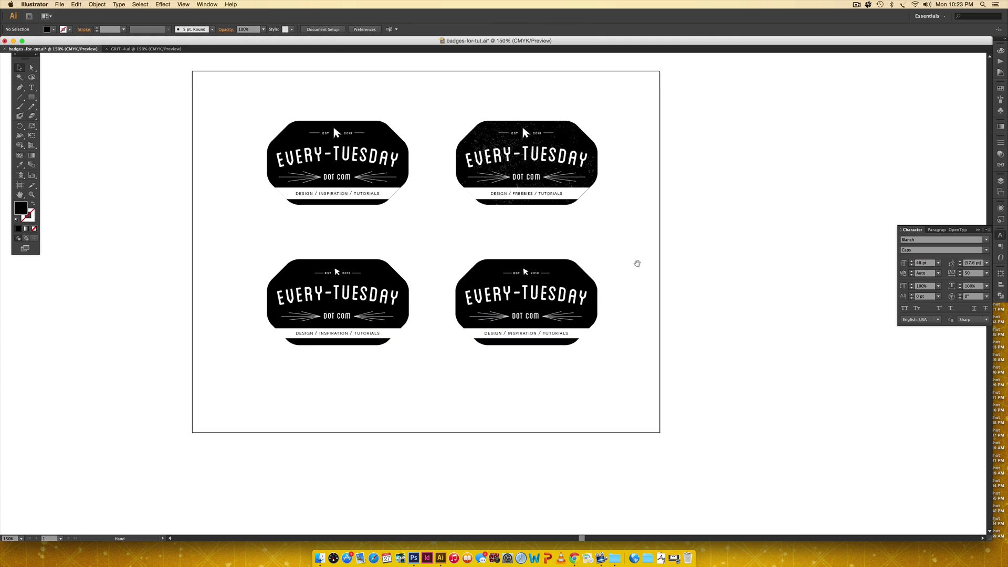
Copy the grit texture from GRIT-4.ai and paste it over the duplicated badge in badges-for-tut.ai.
key("z")
left_click_drag(376, 187, 815, 439)
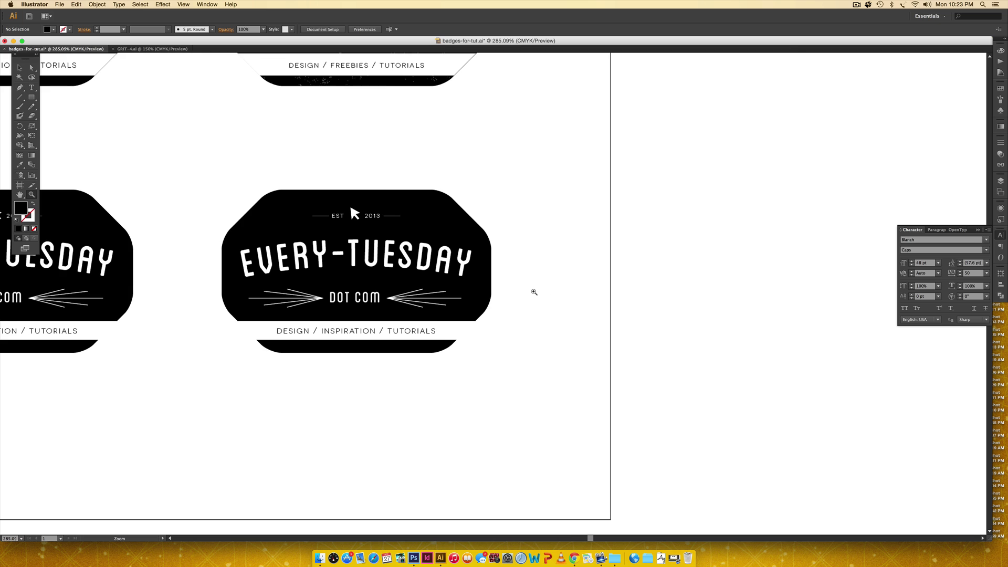
left_click_drag(385, 231, 574, 255)
key("v")
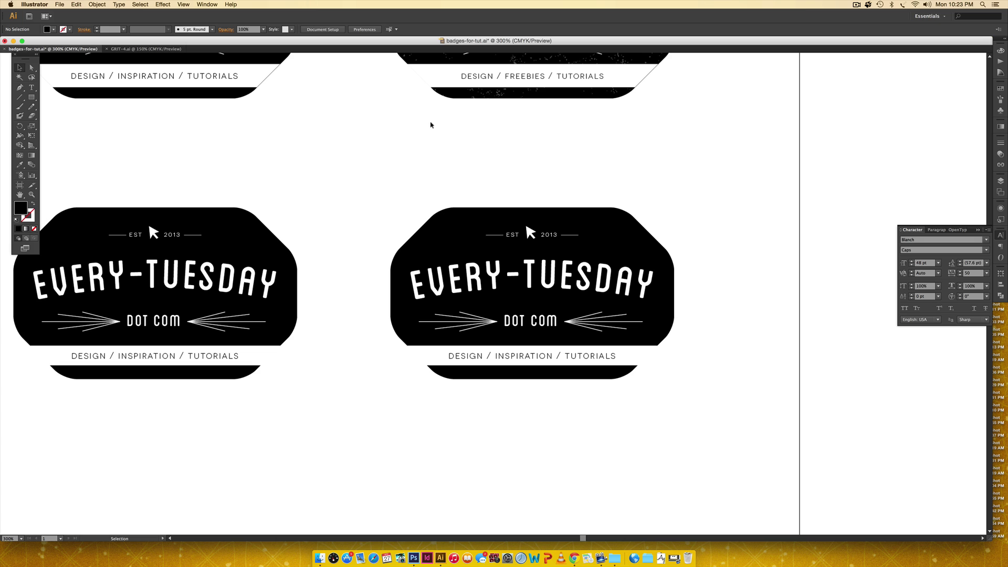
left_click(161, 49)
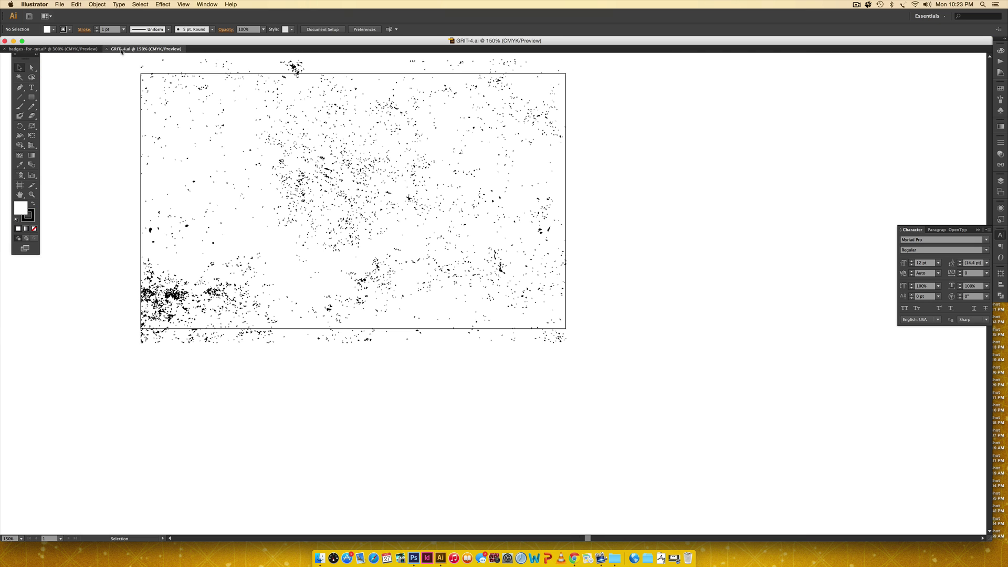
left_click(367, 176)
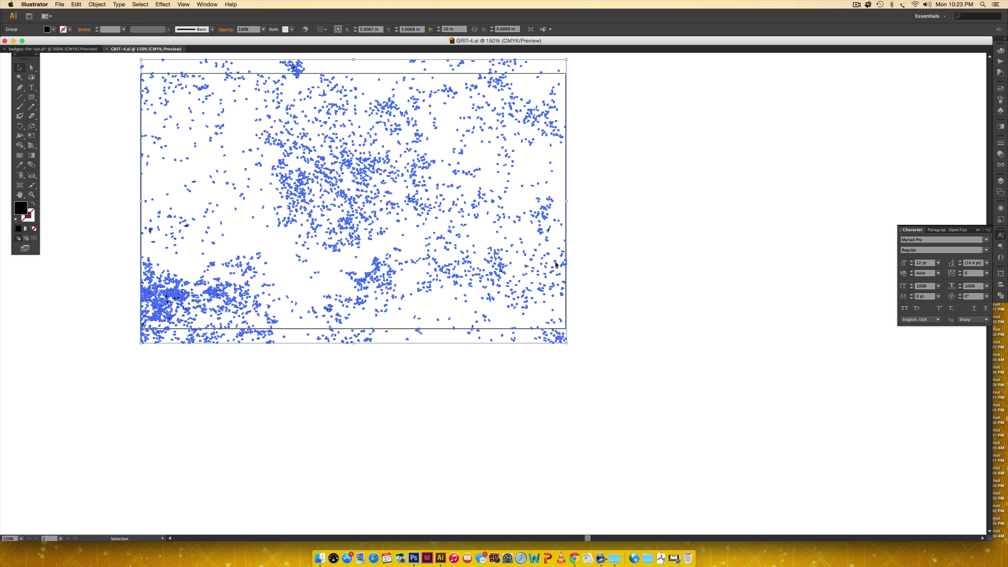
left_click(52, 49)
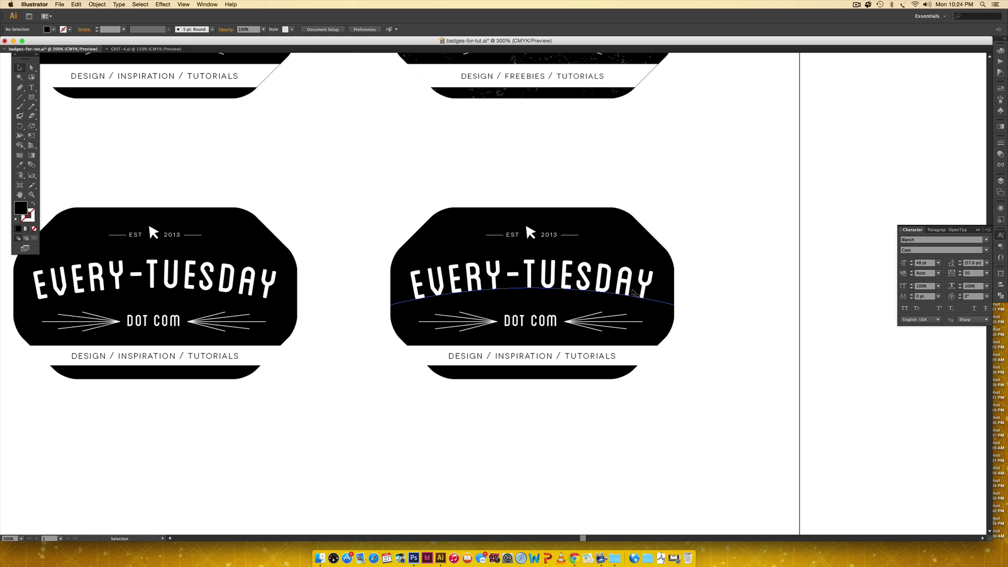
key("super+v")
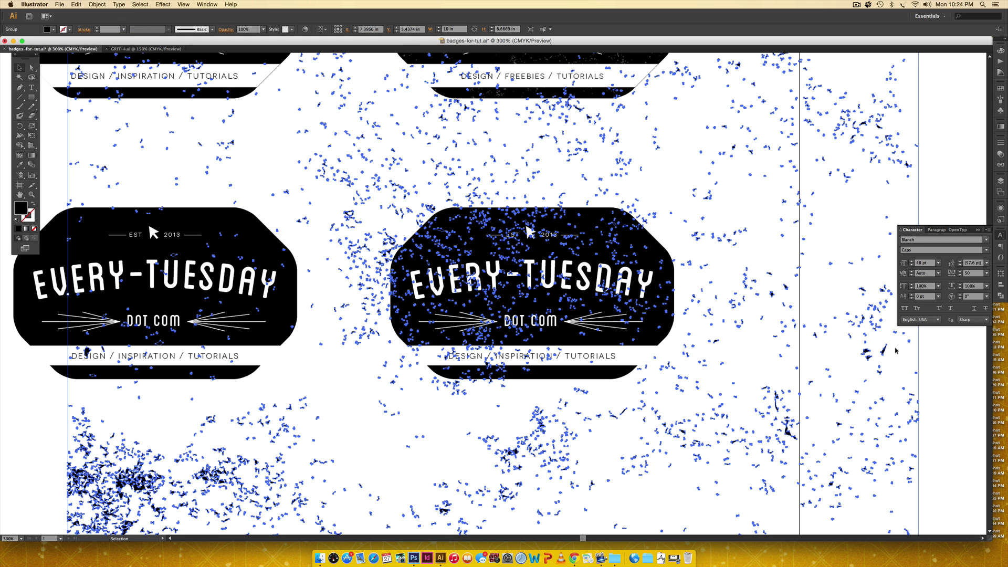
Scale the grit texture down to about 4.28 × 2.85 in and position it over the duplicated badge.
scroll(825, 329, "right", 5)
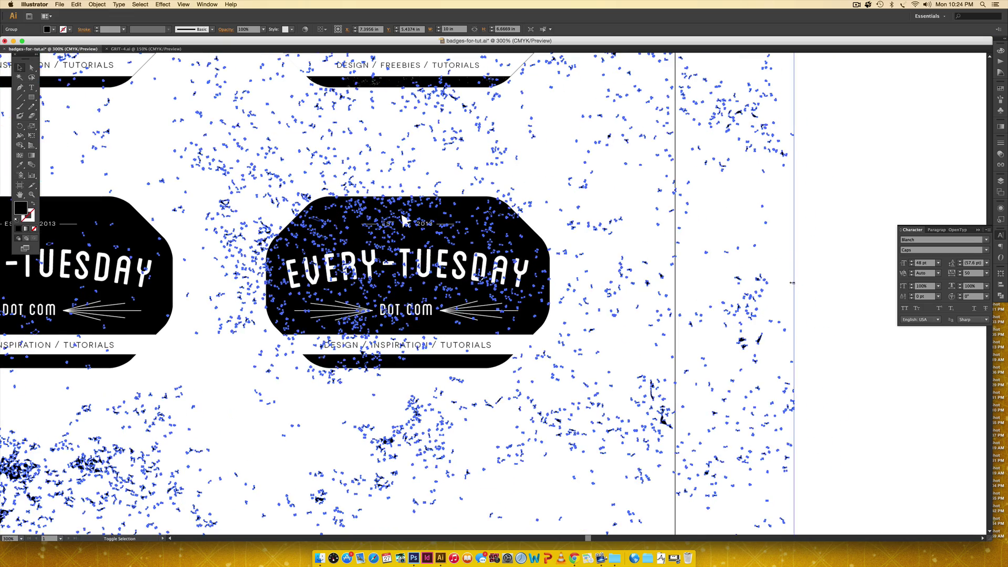
left_click_drag(794, 286, 309, 283)
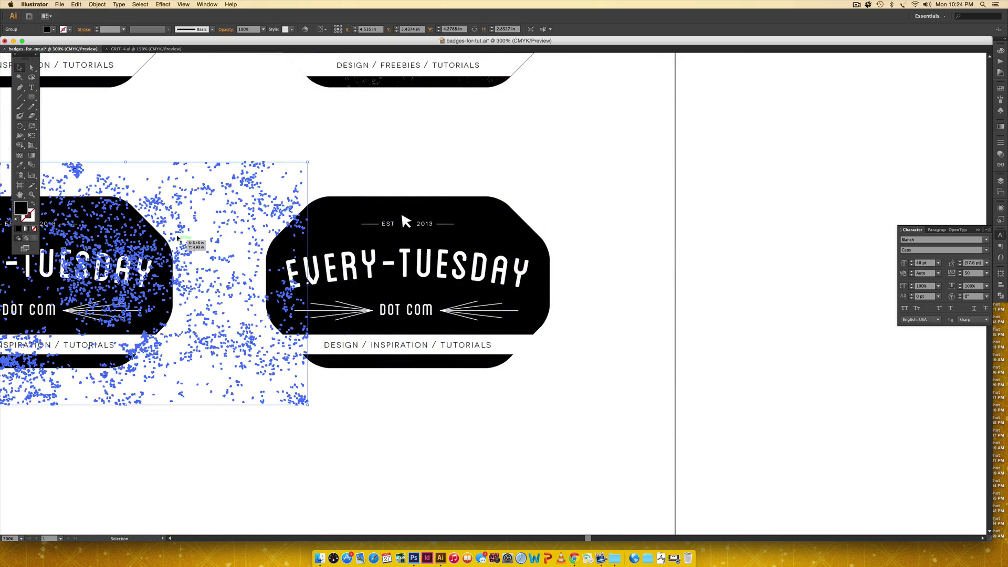
left_click_drag(187, 229, 459, 224)
left_click_drag(550, 202, 520, 198)
left_click(663, 266)
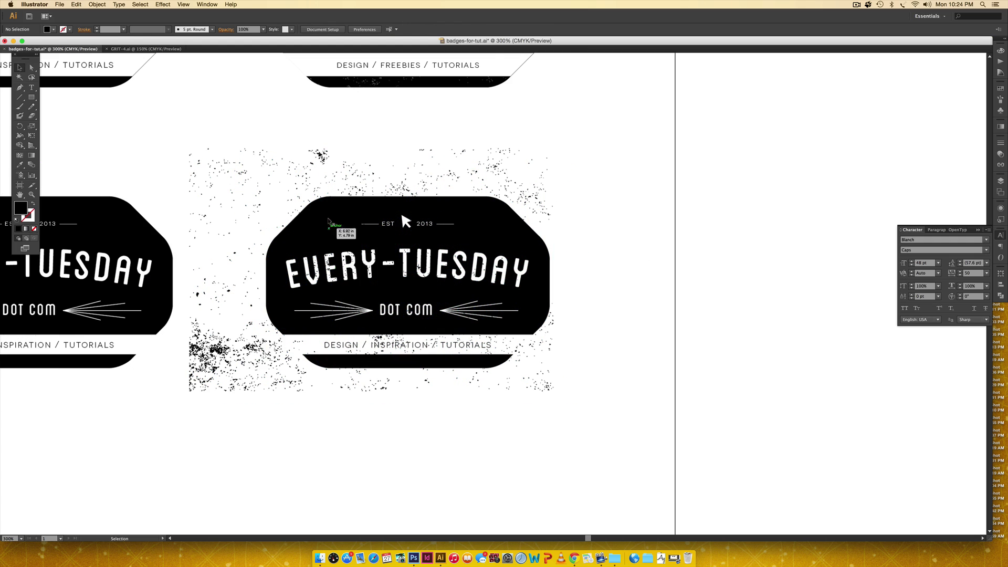
left_click(500, 173)
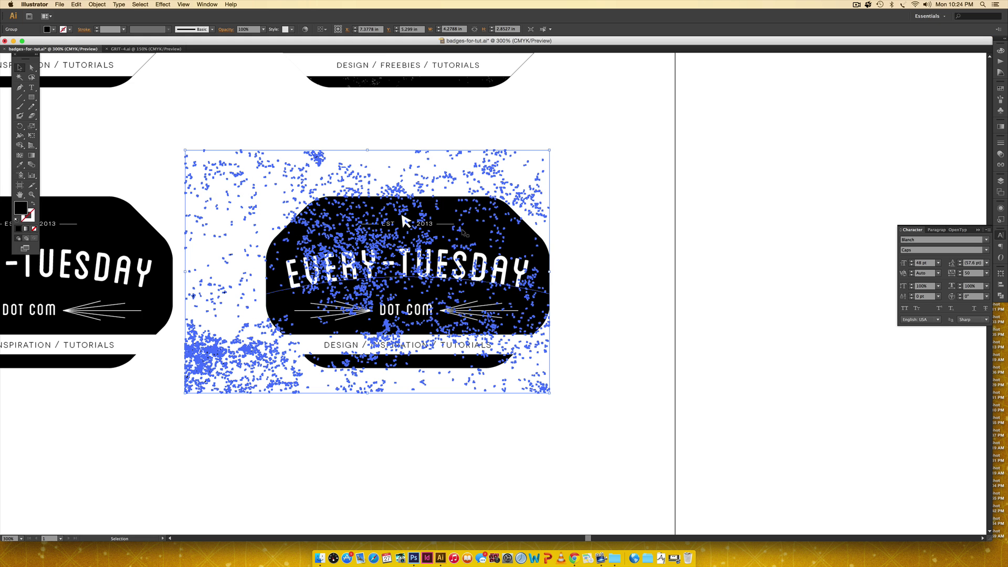
left_click(625, 215)
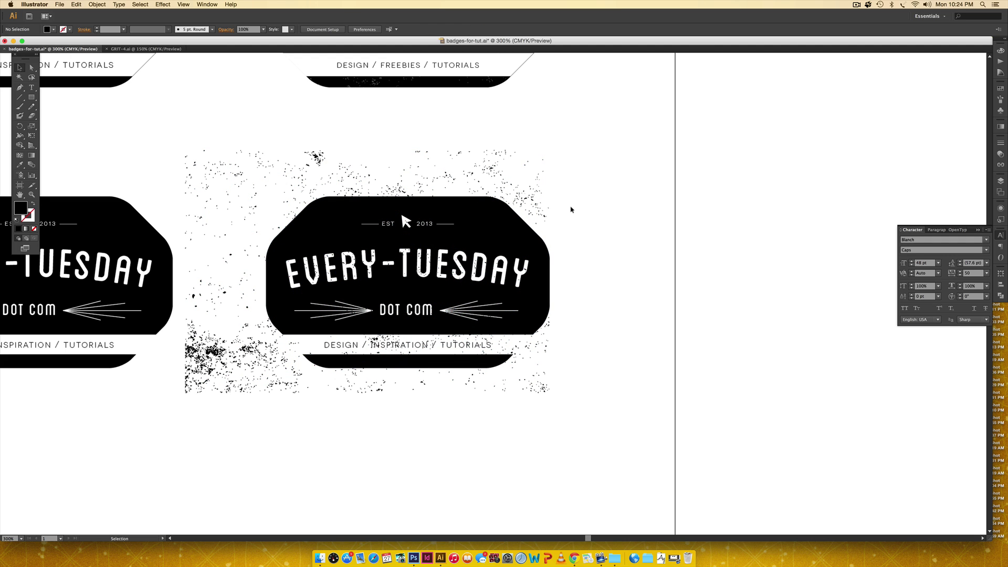
Recolor the grit texture over the duplicated badge to 80% black.
scroll(569, 208, "up", 10)
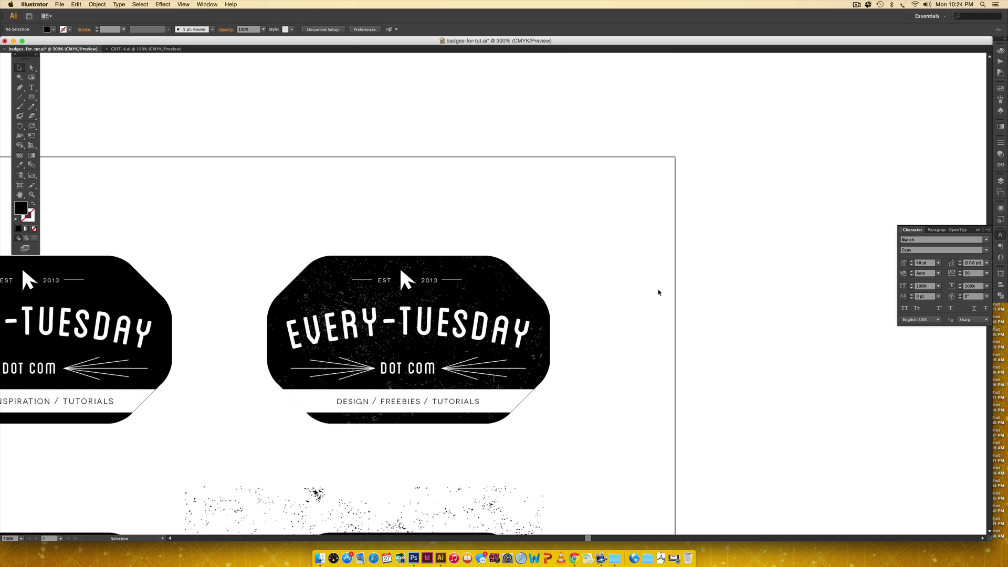
scroll(658, 292, "down", 6)
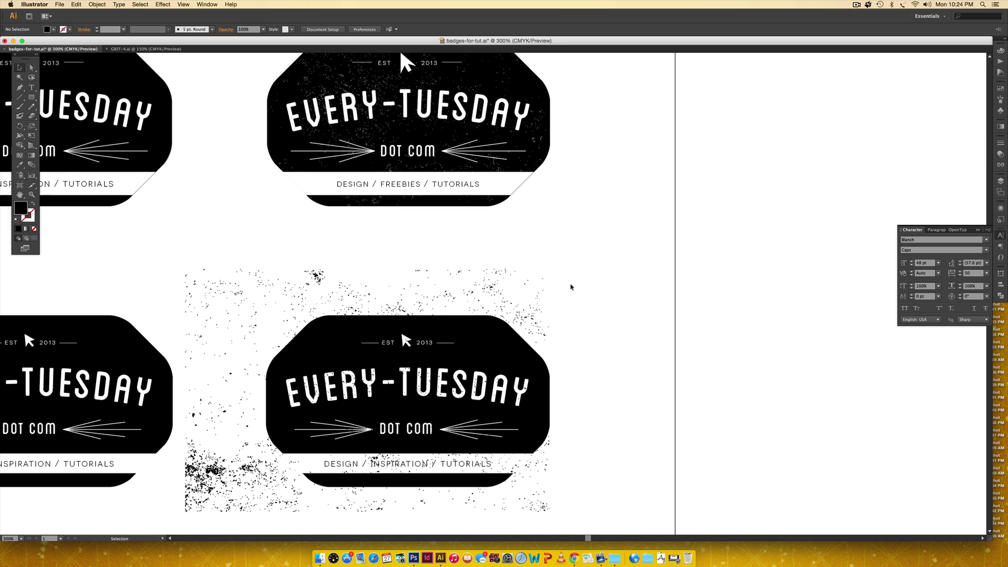
left_click(478, 288)
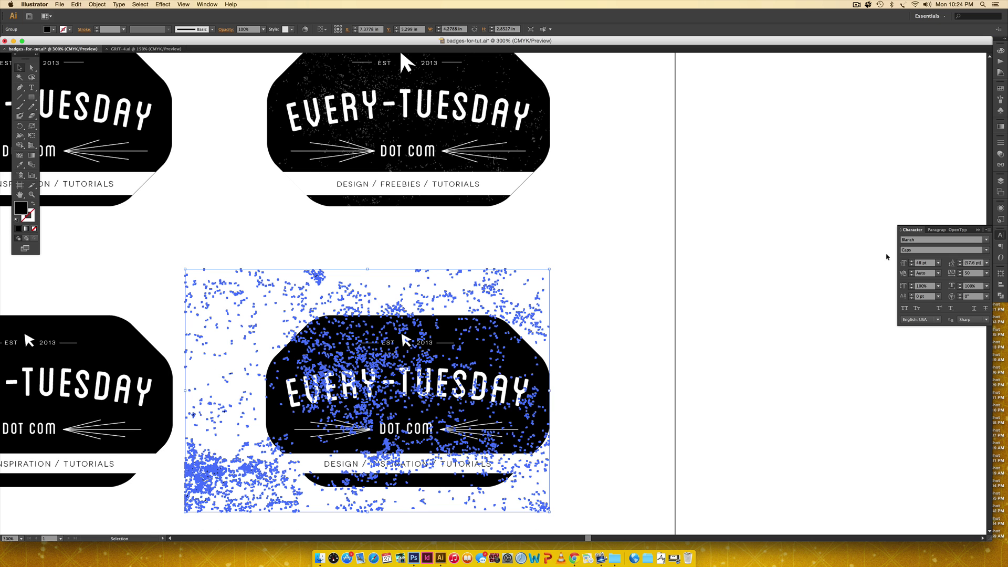
left_click(1004, 62)
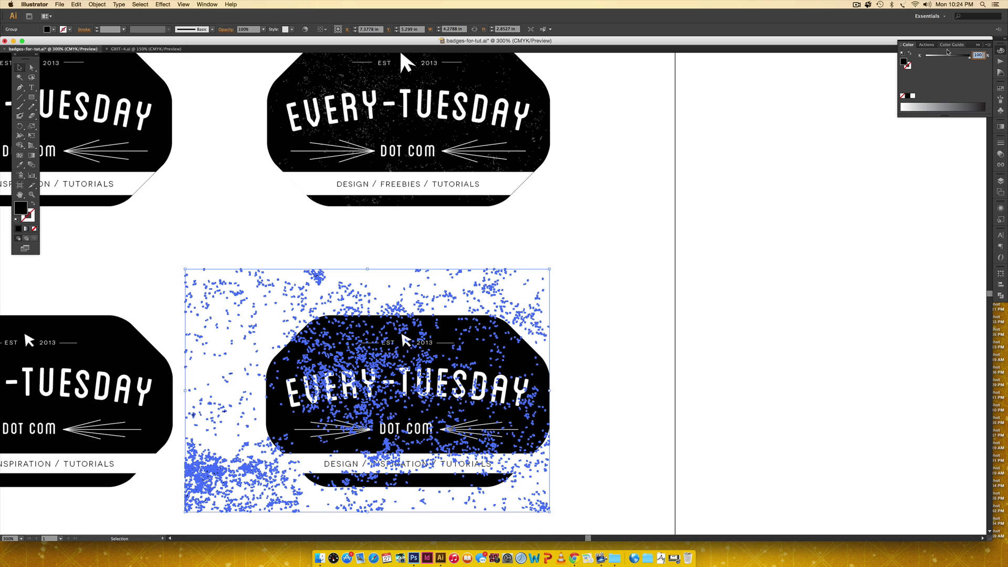
type("0")
key("Return")
left_click(716, 338)
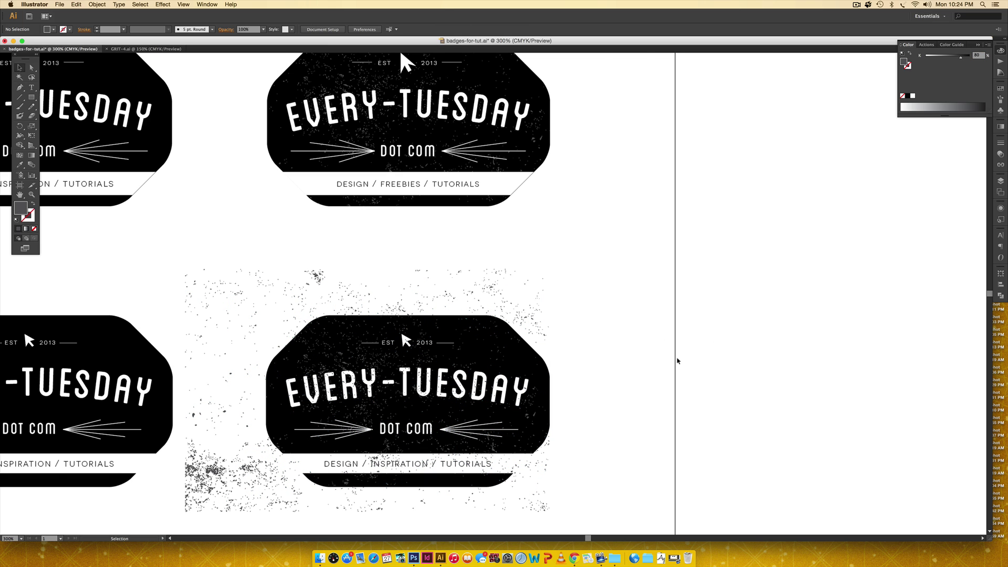
Place a copy of the duplicated badge's black shape in front of everything and turn it into a compound path.
scroll(678, 361, "down", 3)
scroll(678, 360, "left", 5)
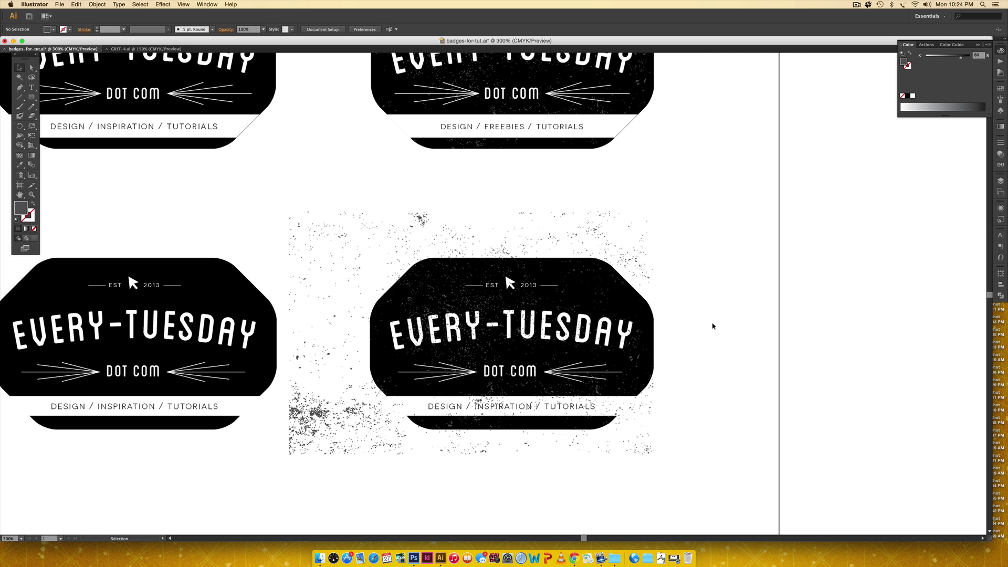
left_click(648, 311)
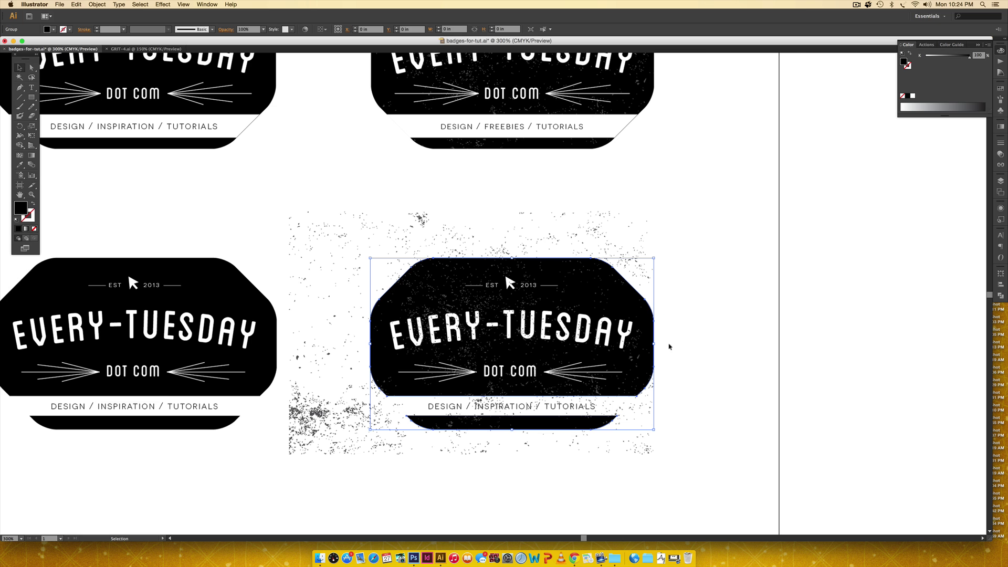
key("space")
left_click_drag(724, 265, 660, 270)
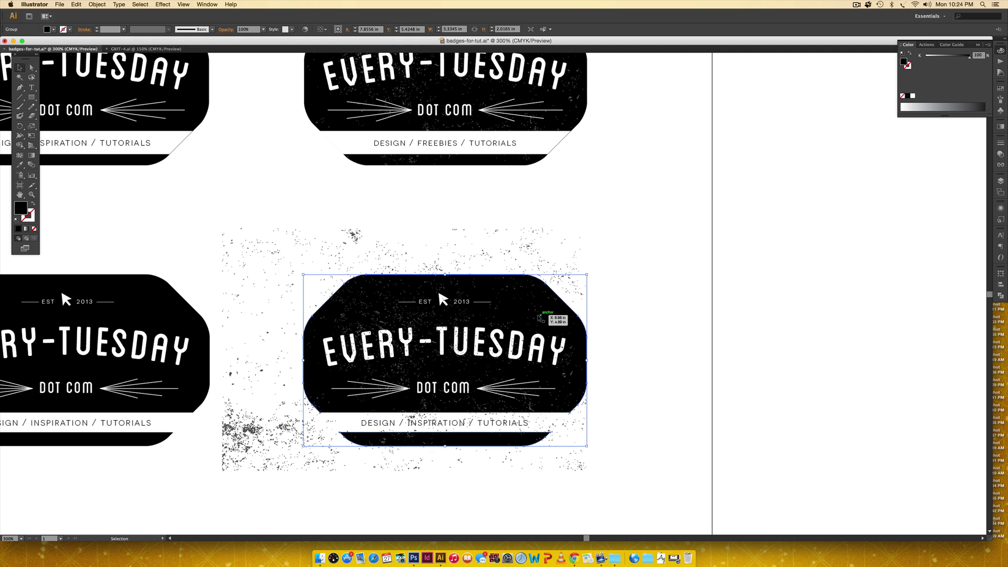
left_click(661, 330)
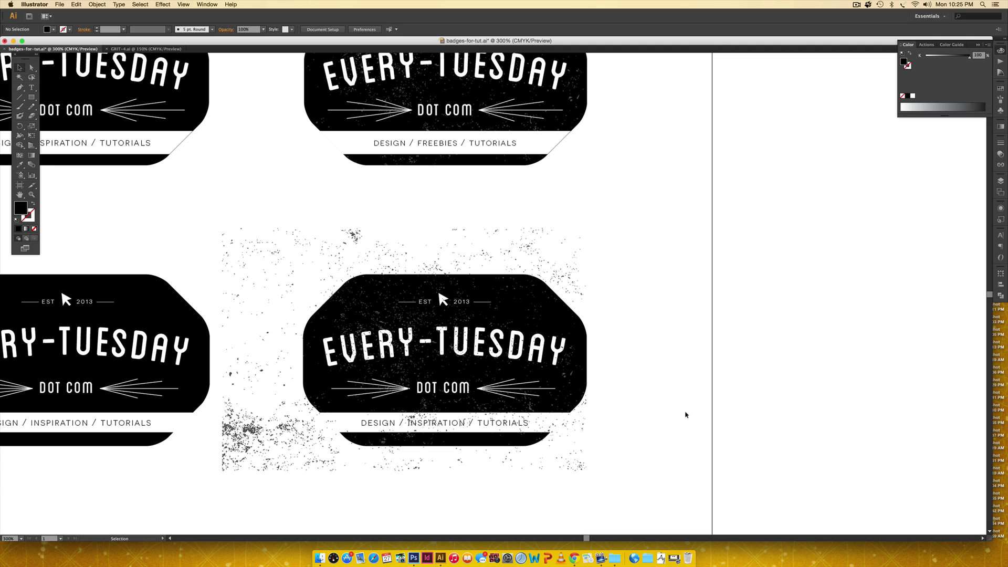
key("super+z")
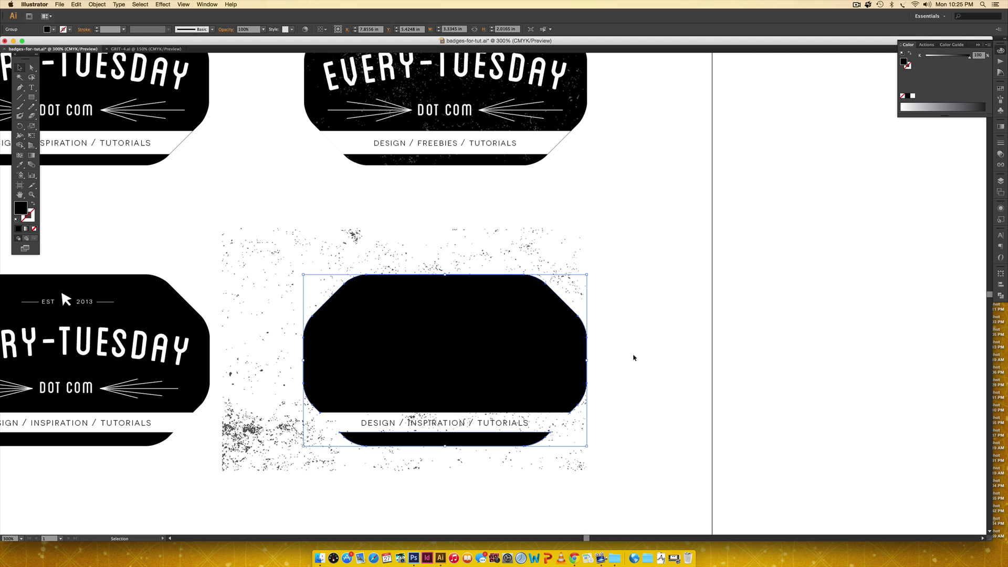
key("super+8")
Make a clipping mask from the grit texture and the compound badge shape.
left_click(524, 245, "shift")
right_click(559, 250)
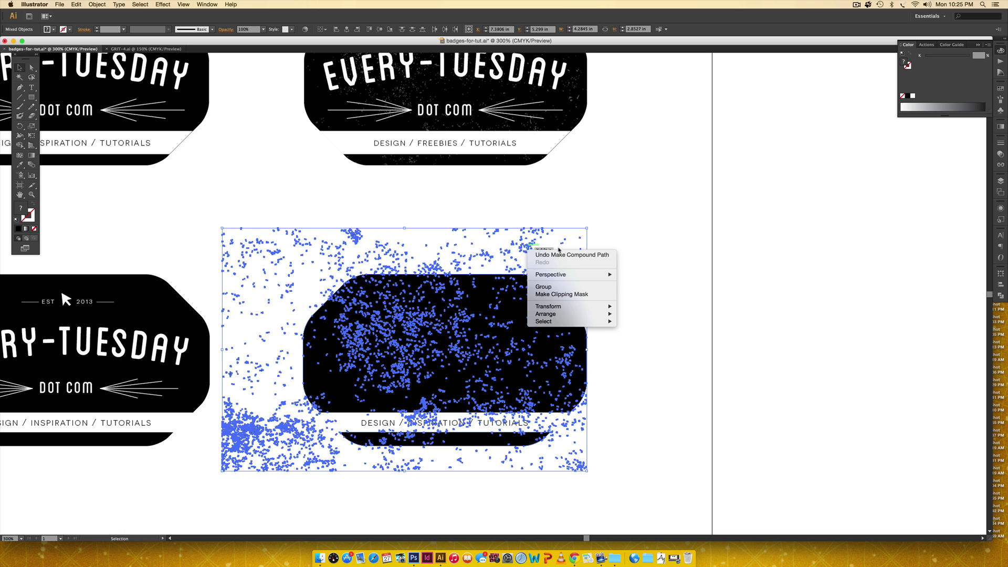
left_click(562, 294)
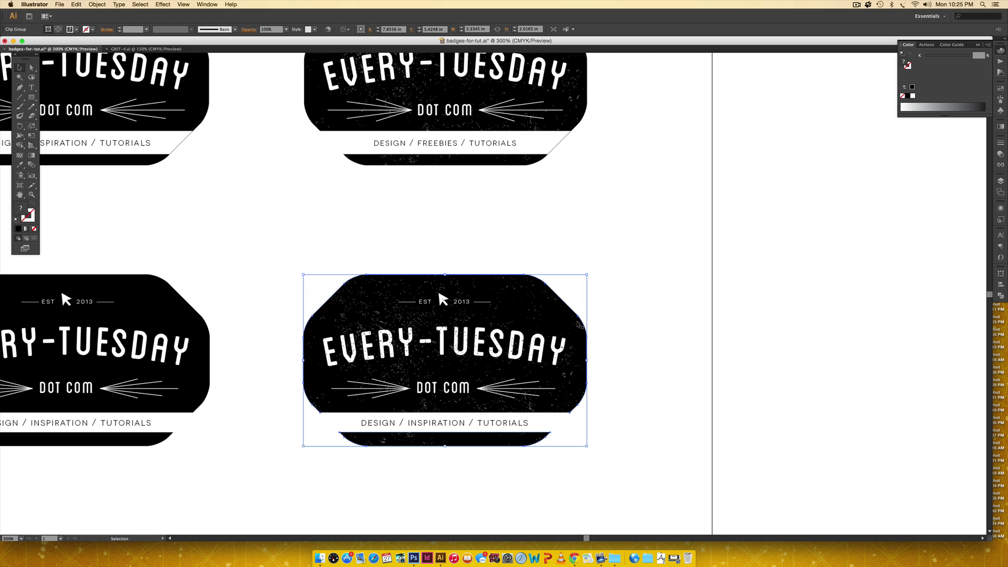
Send the clipped grit texture to the back, behind the badge's lettering.
right_click(558, 322)
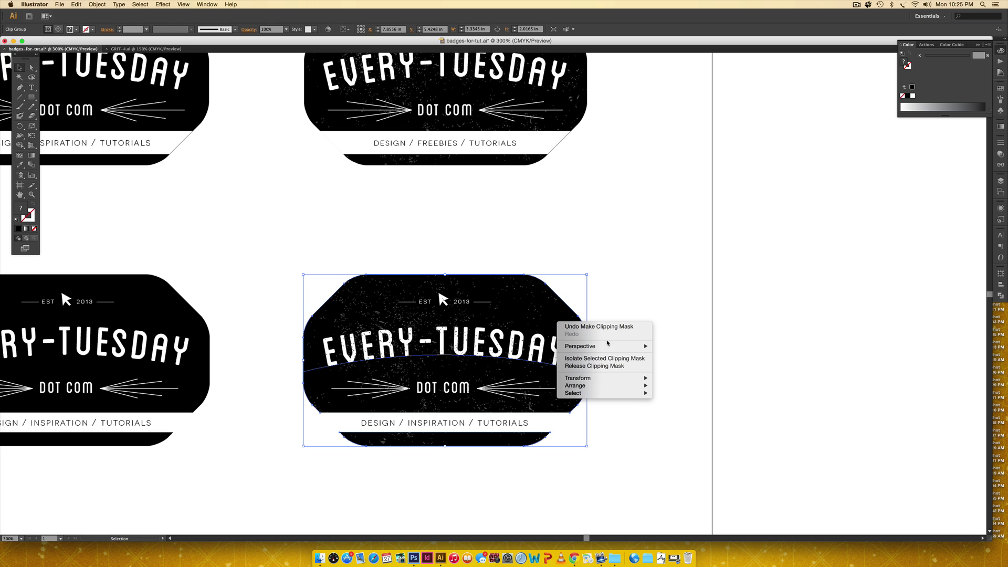
mouse_move(617, 387)
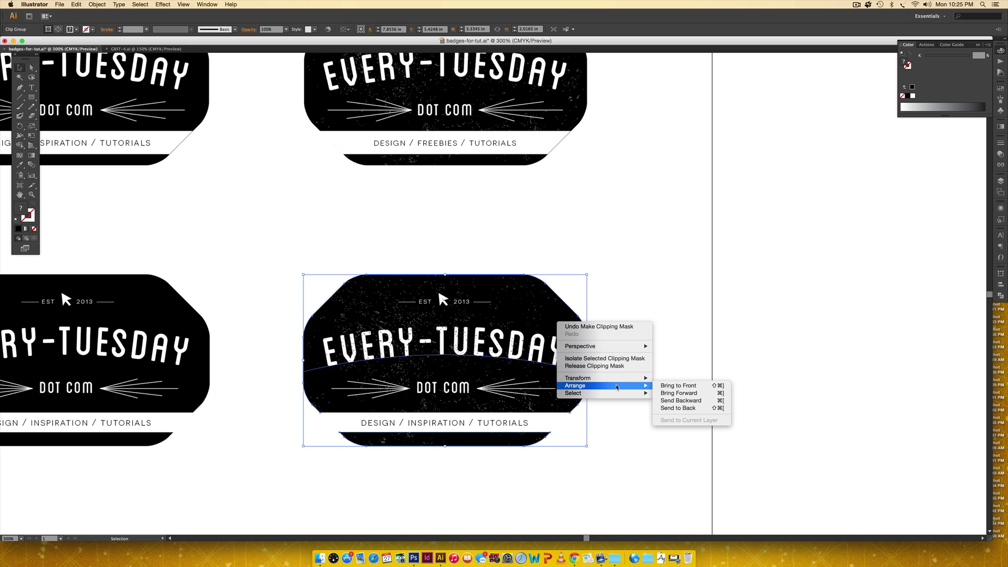
left_click(678, 408)
left_click(752, 323)
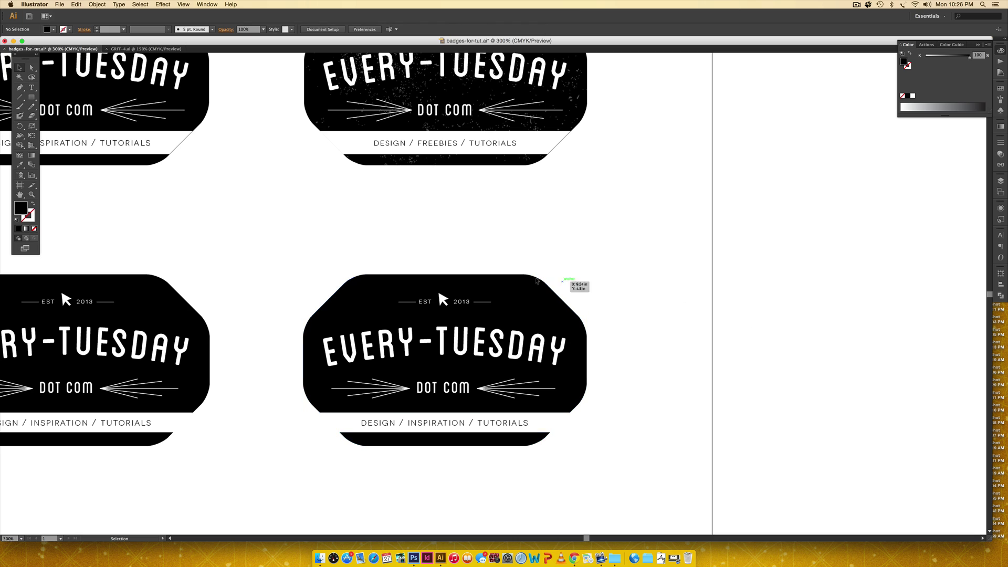
Send the duplicated badge's black shape to the back, behind the clipped grit texture.
left_click(529, 297)
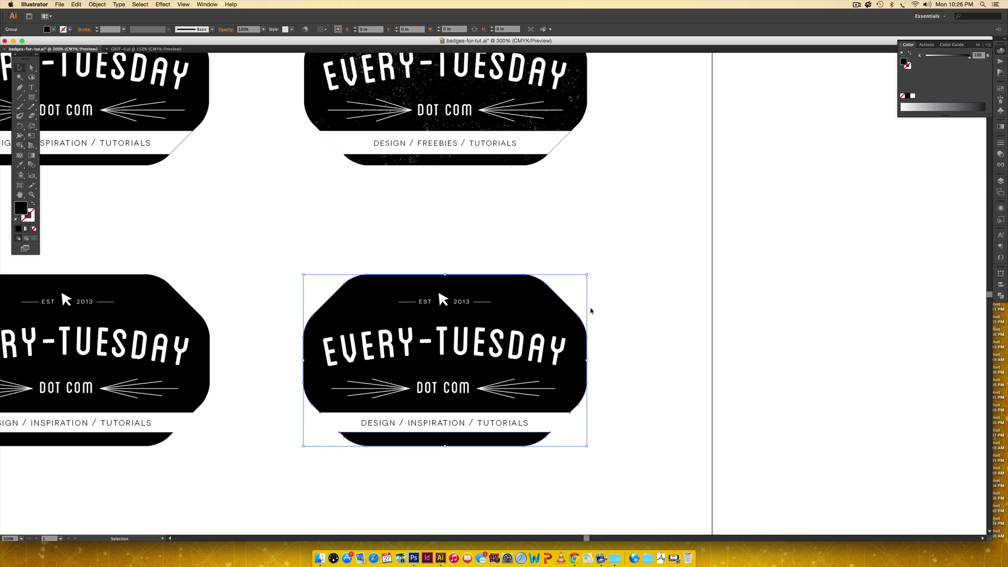
right_click(531, 296)
mouse_move(570, 363)
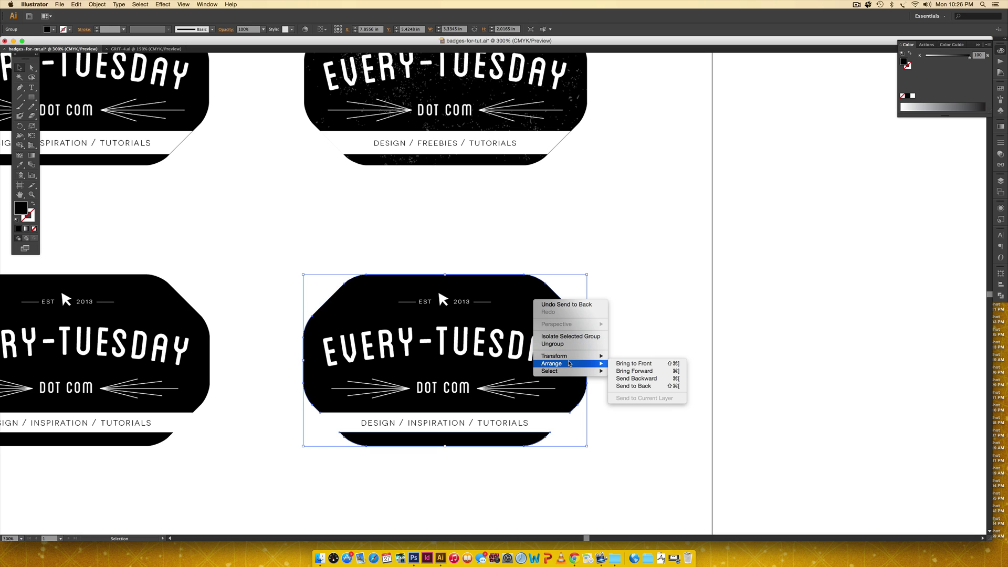
left_click(646, 386)
left_click(615, 279)
Zoom out to compare all four badges side by side on the artboard.
key("space")
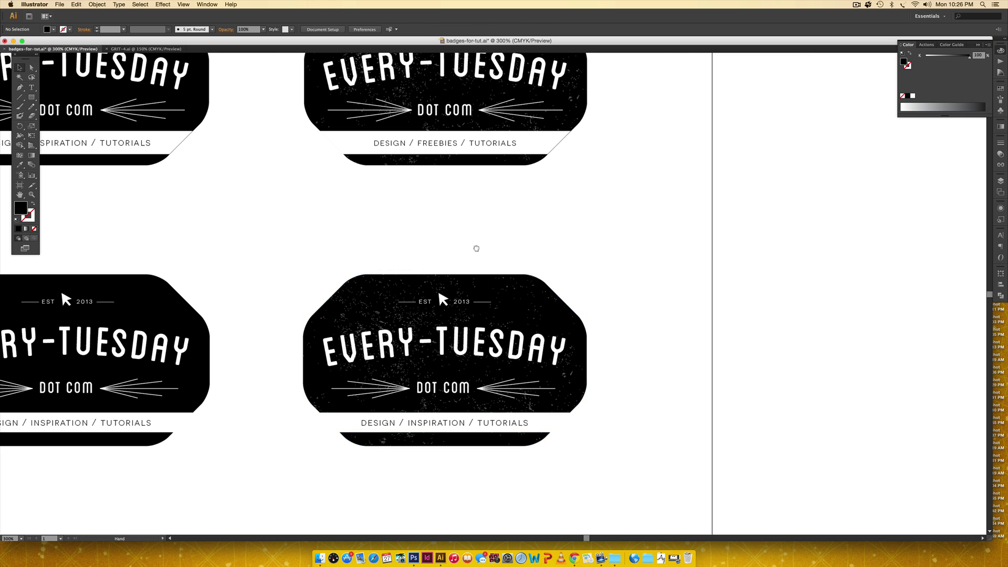
left_click_drag(477, 248, 604, 242)
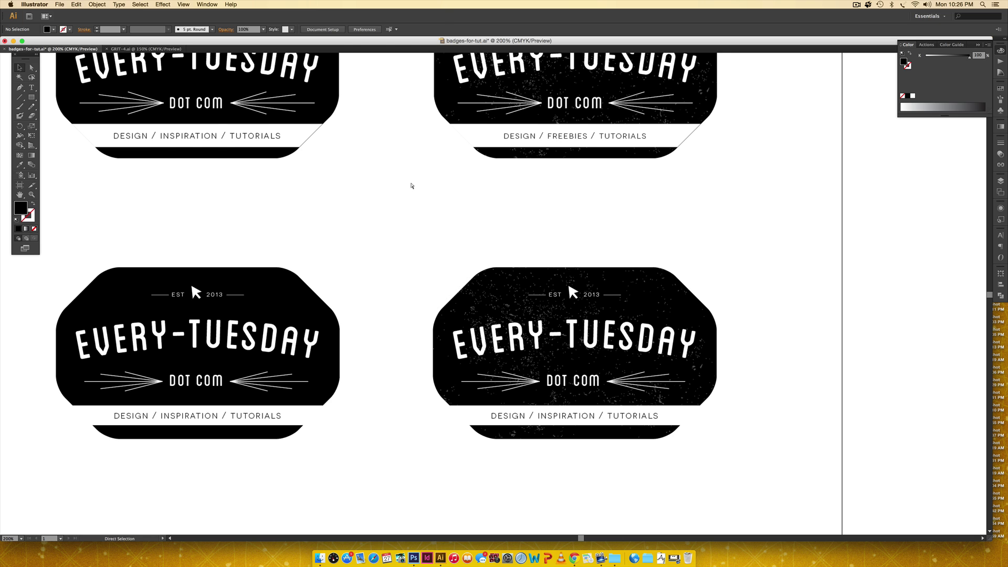
key("super+minus")
key("space")
left_click_drag(401, 199, 424, 232)
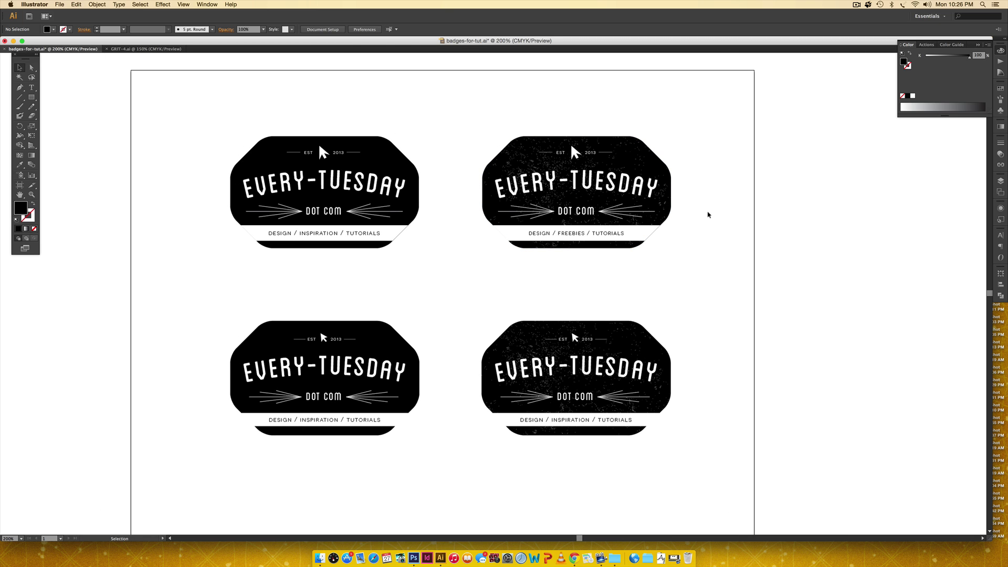